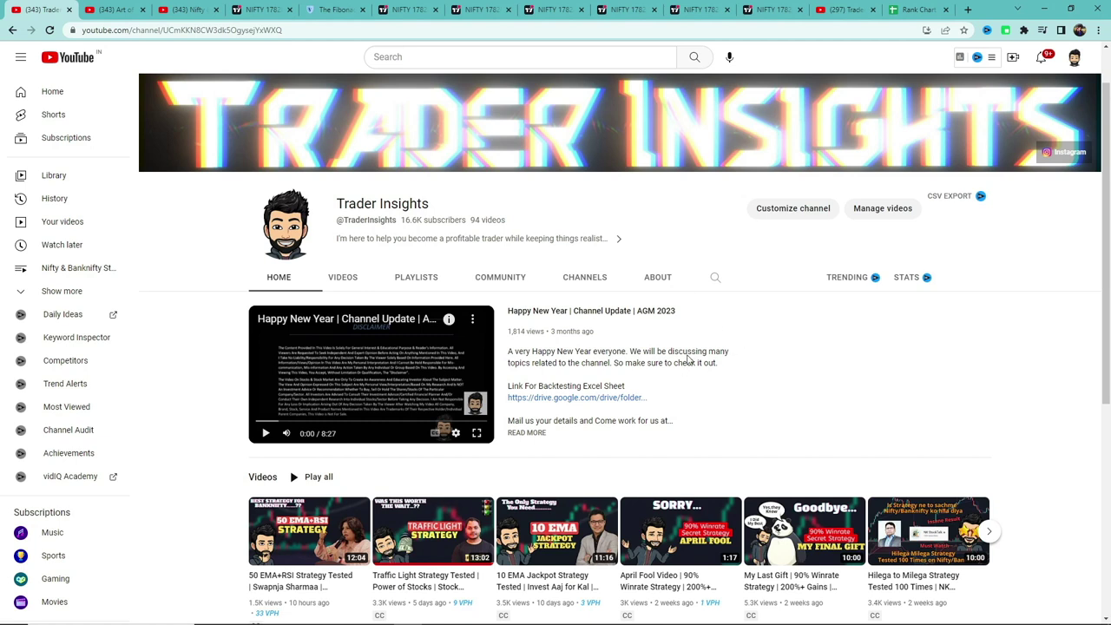
Step: Review the Art of Trading and Trader Insights channel pages and the video page for the Nifty 44FR Trading Strategy
click(110, 10)
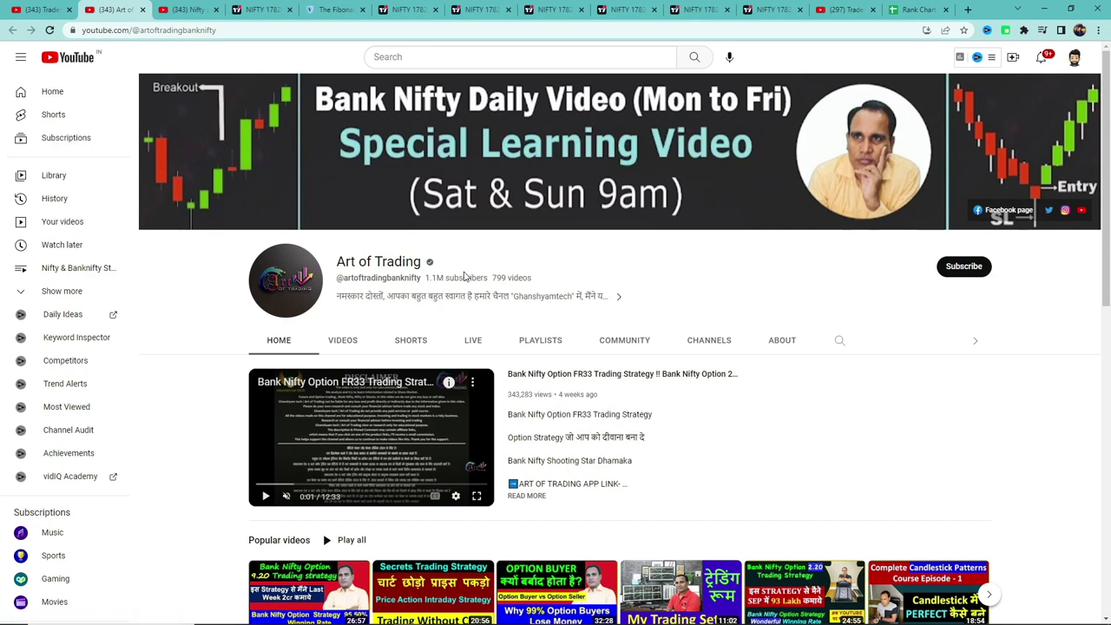
key(ctrl+shift+Tab)
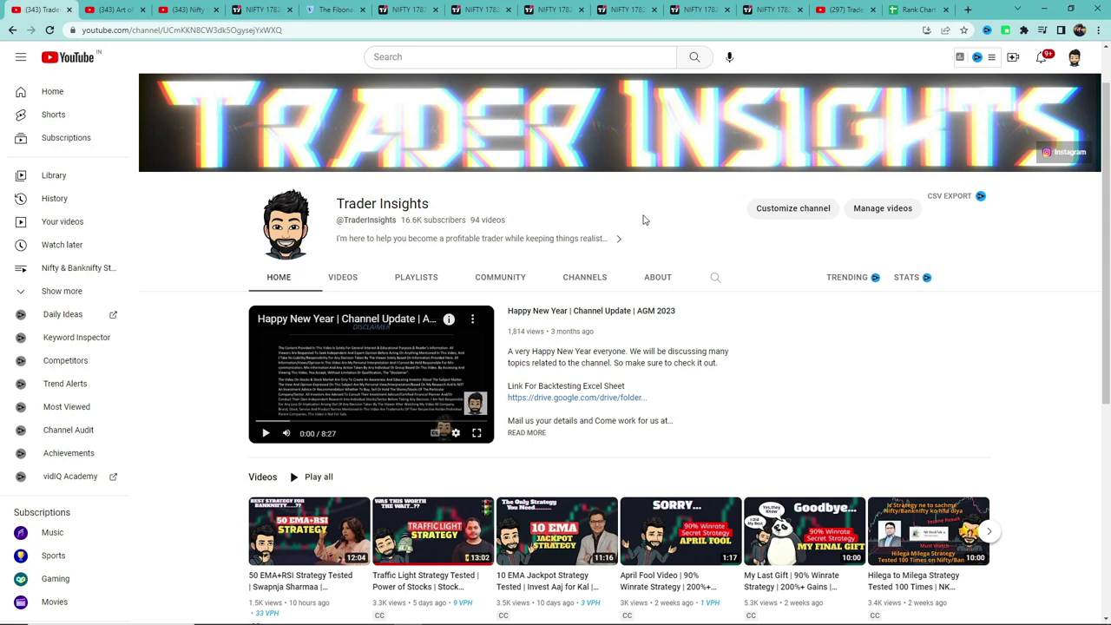
click(189, 8)
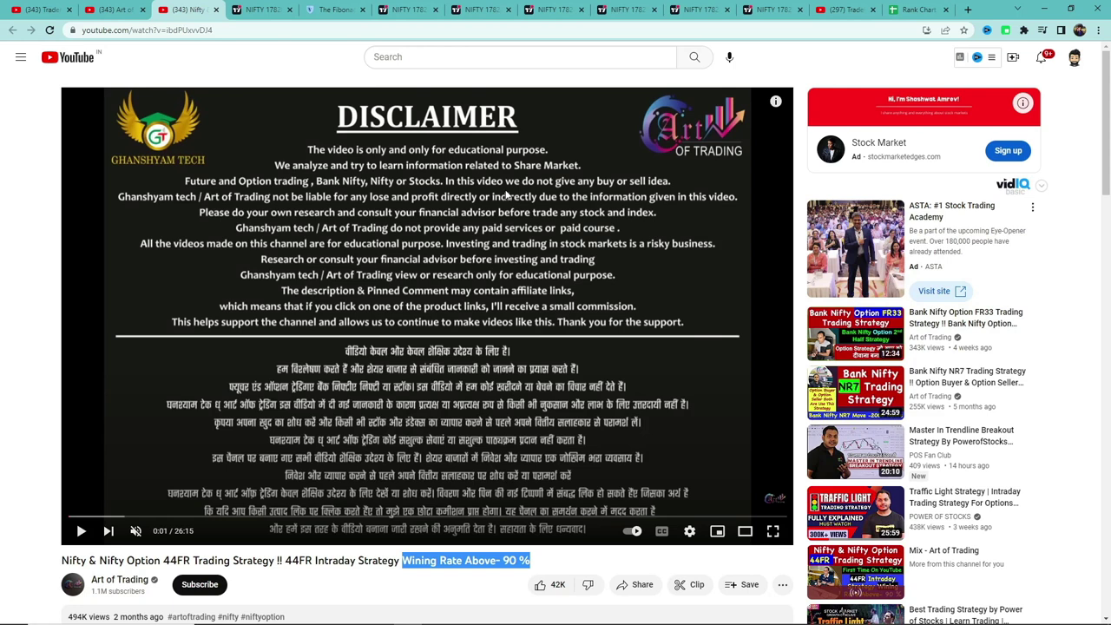
scroll(479, 480, down, 1)
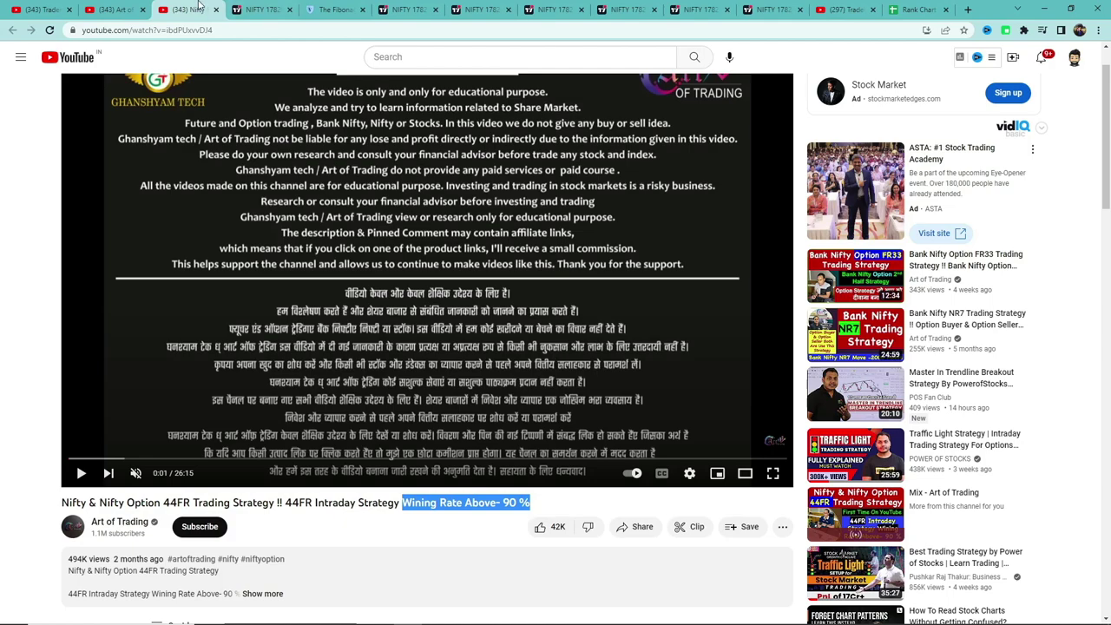
Step: Examine the Fibonacci number sequence in the Zerodha Varsity chapter on Fibonacci Retracements
click(256, 10)
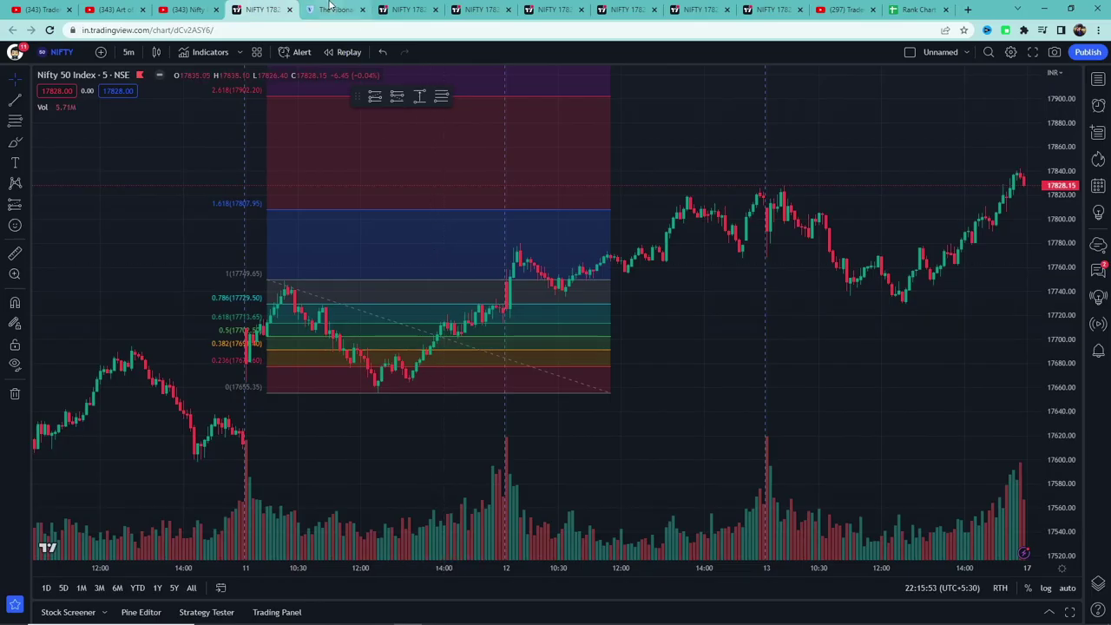
click(330, 8)
scroll(523, 542, down, 2)
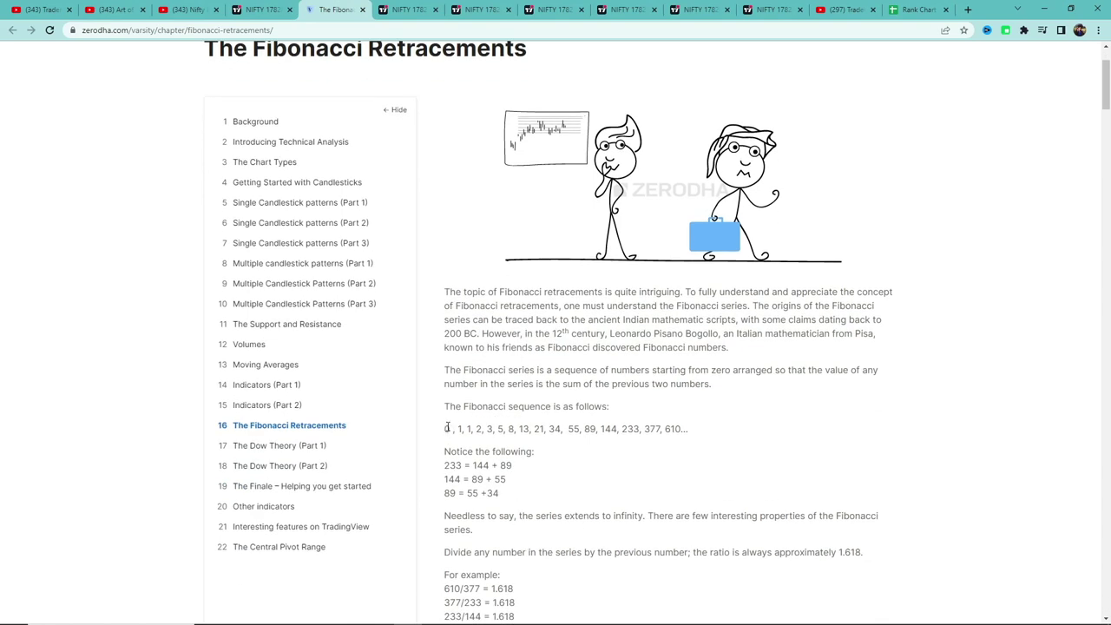
drag(448, 427, 462, 429)
scroll(468, 438, down, 1)
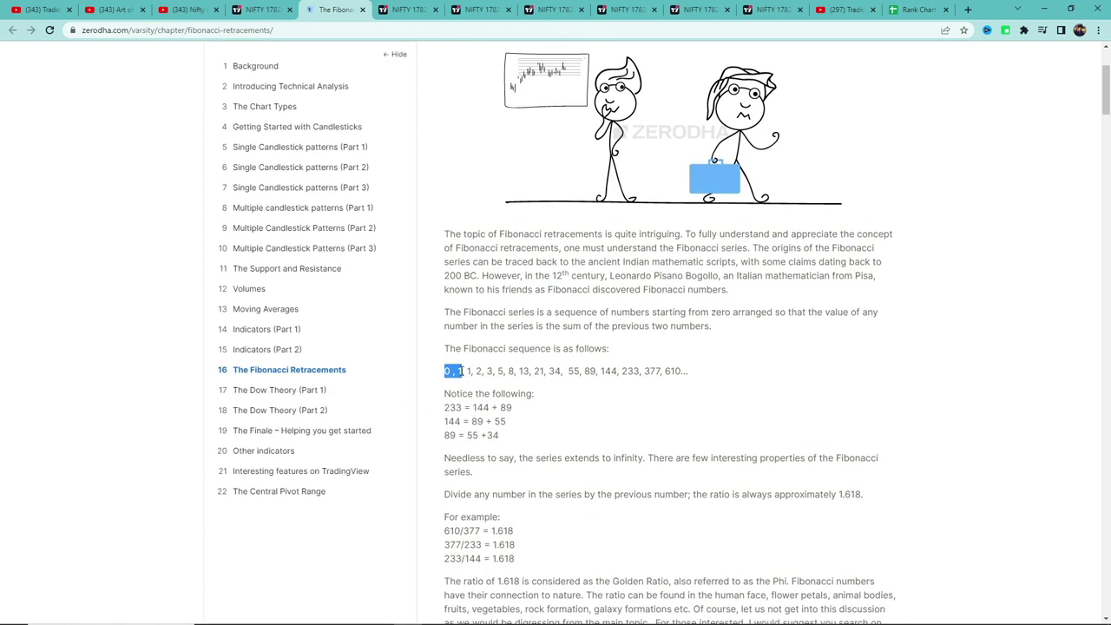
click(452, 383)
drag(467, 370, 712, 385)
click(476, 373)
click(759, 370)
Step: Read how the Fibonacci ratios are derived from the number series in the Varsity chapter
scroll(731, 368, up, 1)
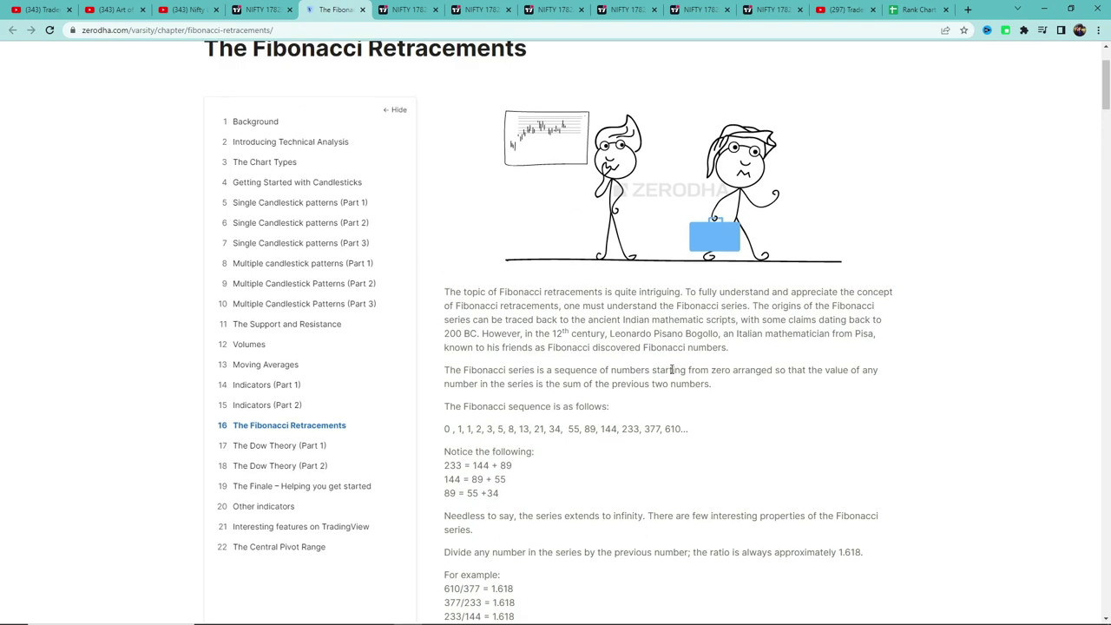
scroll(671, 369, down, 4)
scroll(671, 370, up, 5)
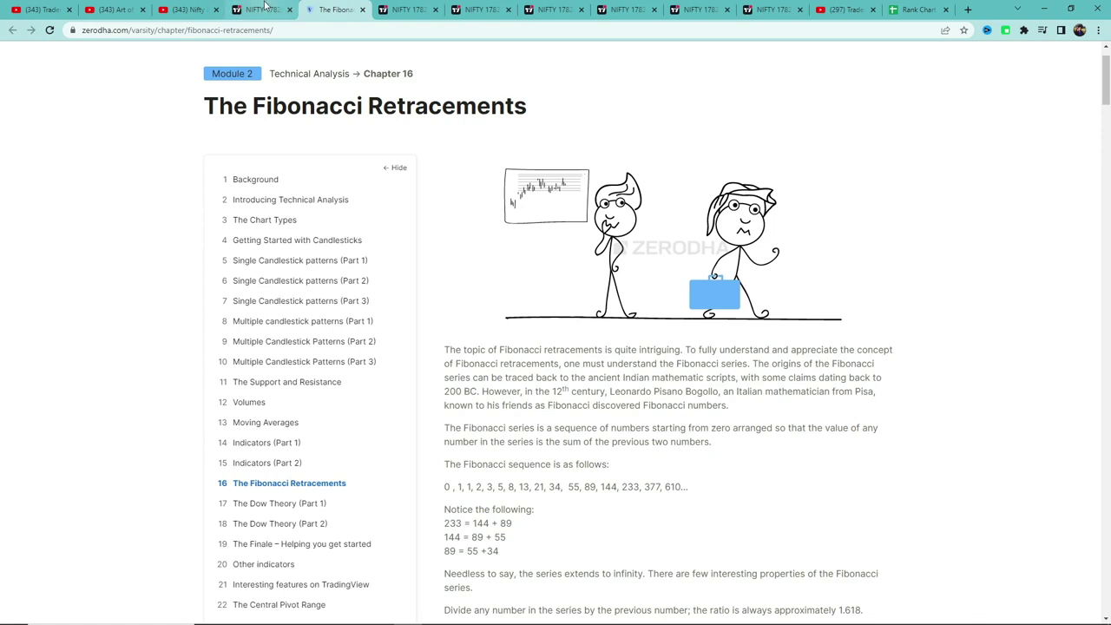
scroll(736, 542, down, 8)
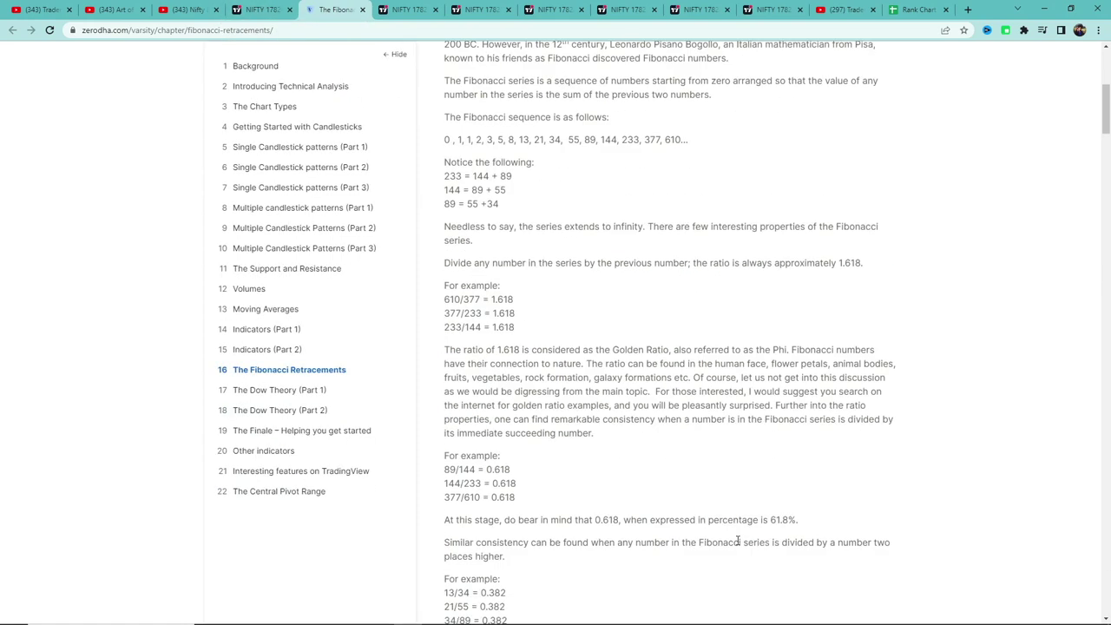
scroll(736, 545, up, 3)
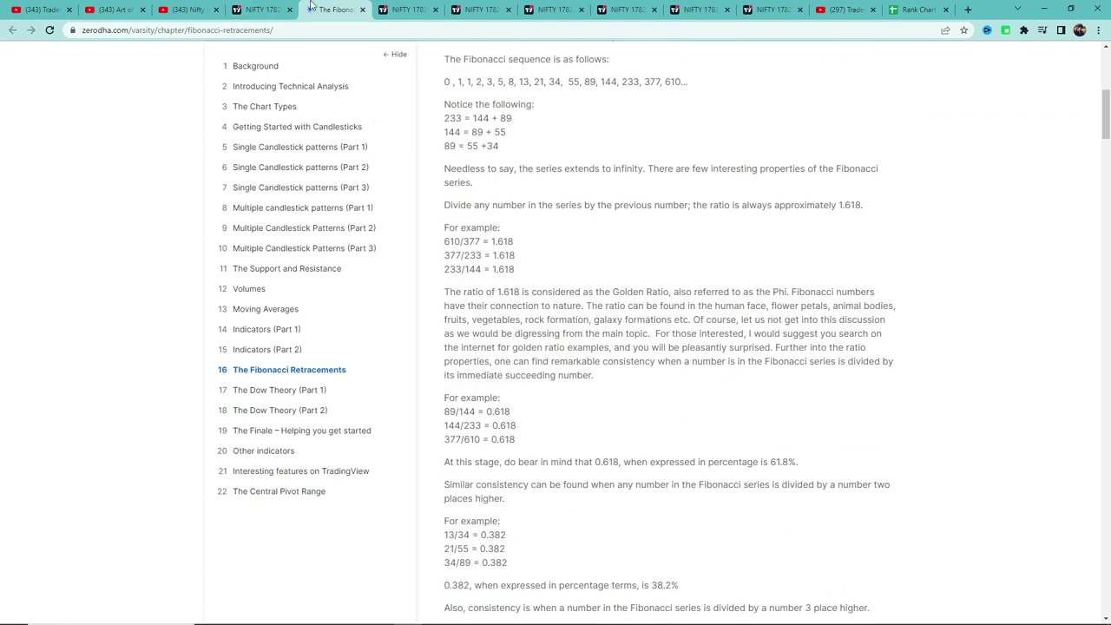
Step: On the first five-minute Nifty chart, move the end anchor of the Fib retracement to about 17654.90
click(260, 9)
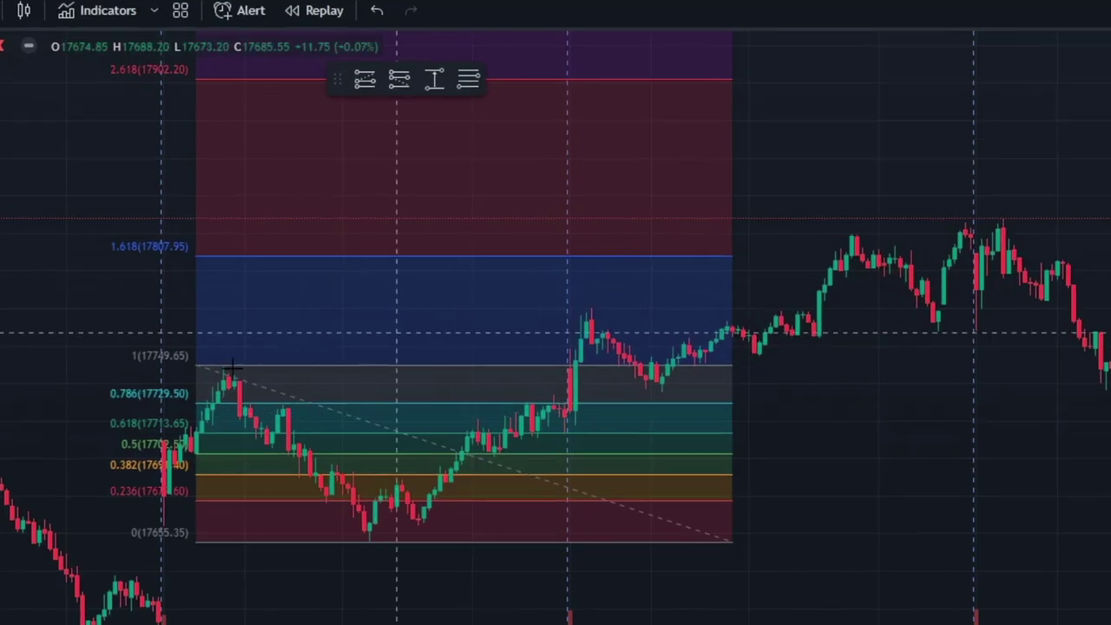
mouse_move(54, 265)
mouse_down()
mouse_move(94, 258)
mouse_move(196, 303)
mouse_up()
click(433, 285)
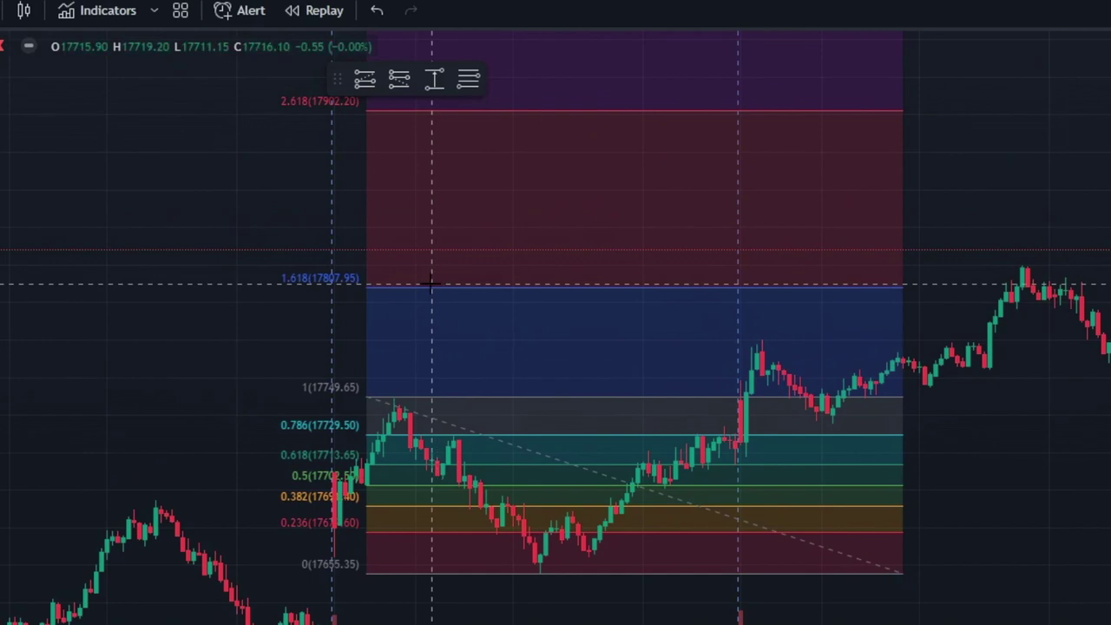
double_click(431, 298)
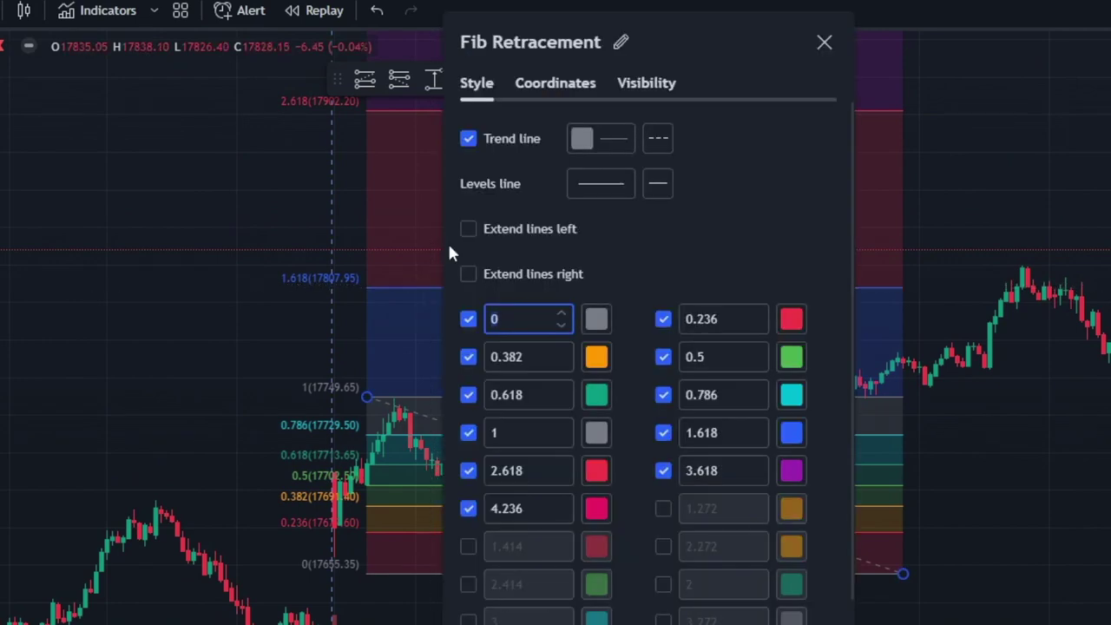
click(824, 43)
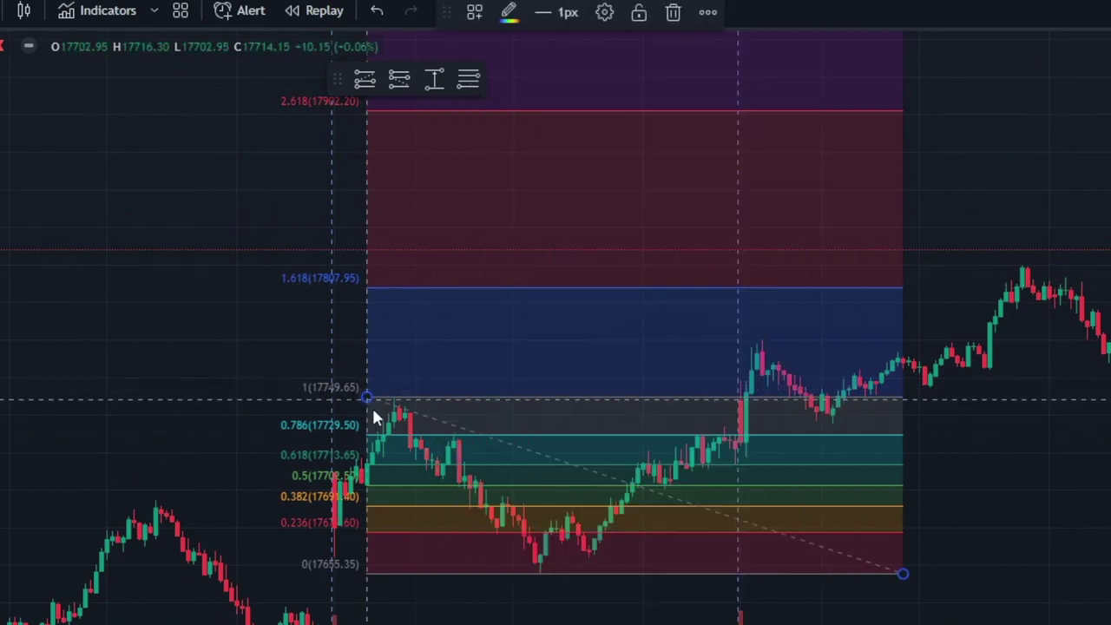
drag(902, 574, 881, 574)
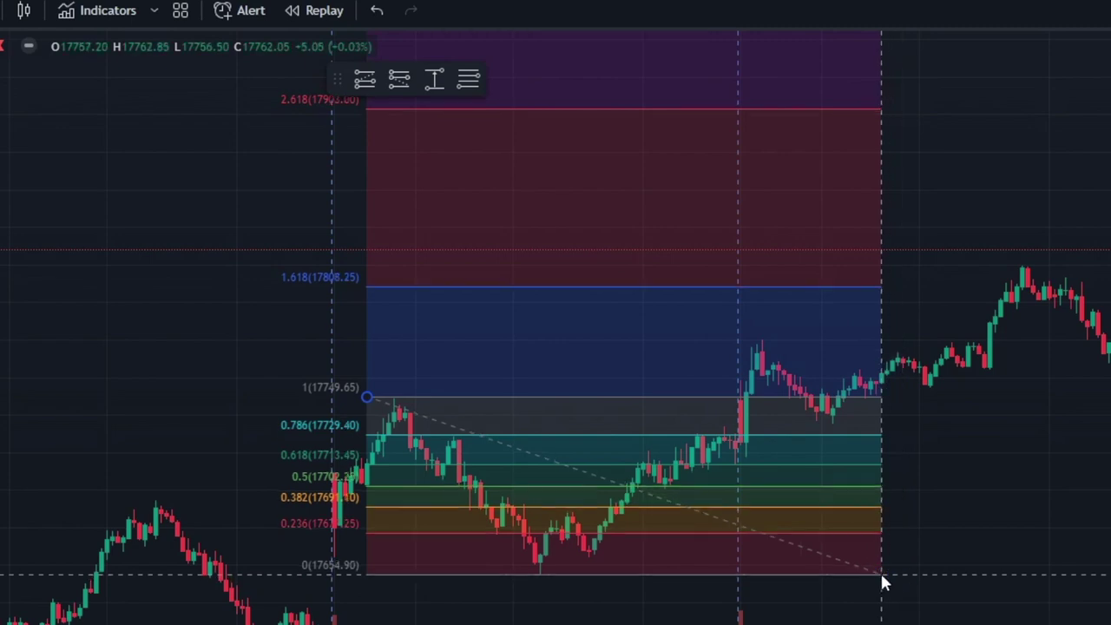
key(Escape)
Step: Check the Fib Retracement level settings alongside the Varsity chapter and the 44FR strategy video page
double_click(312, 434)
click(336, 10)
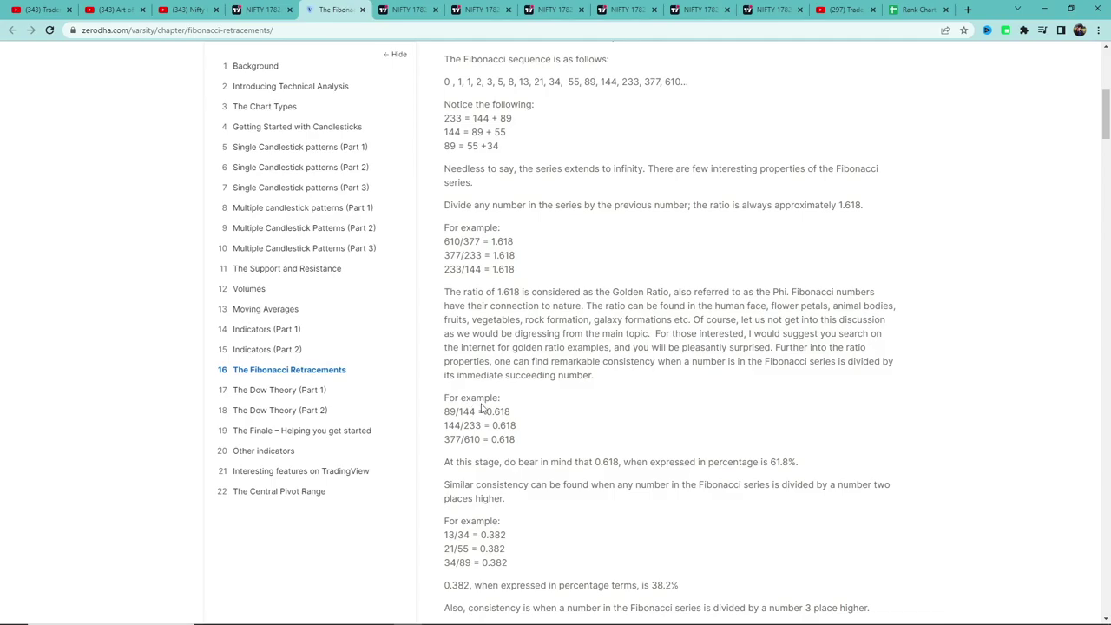
drag(448, 222, 666, 543)
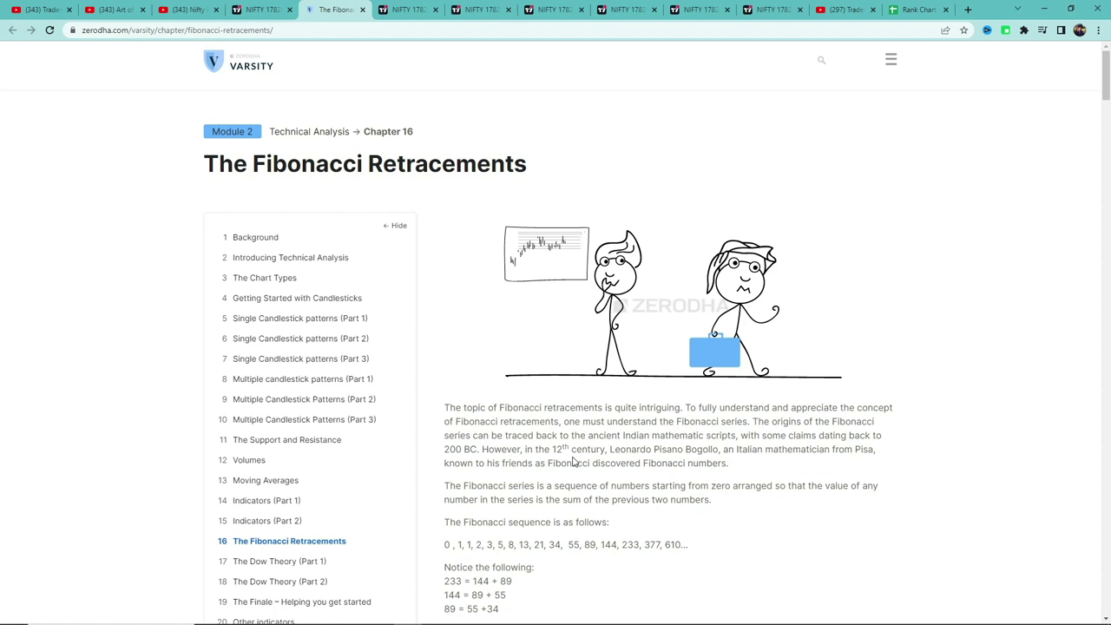
click(177, 10)
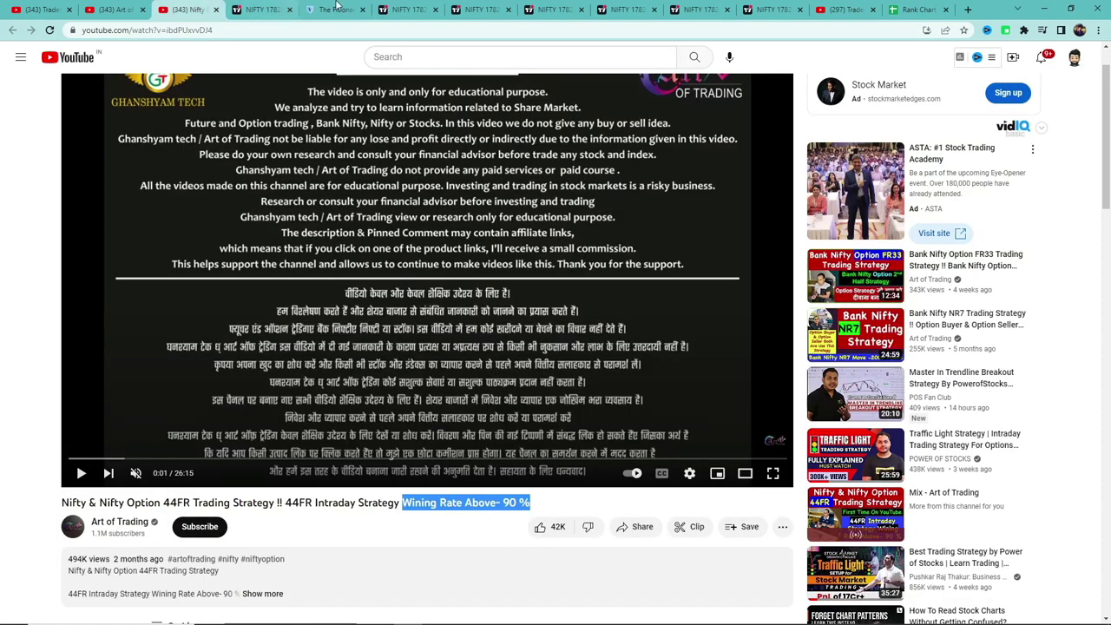
click(301, 7)
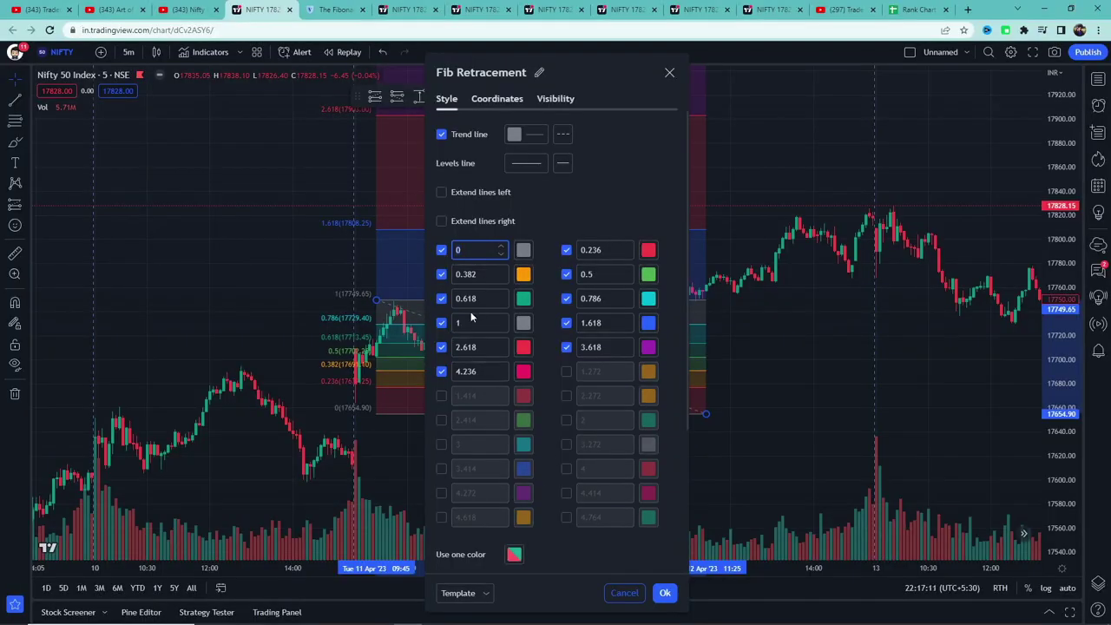
click(665, 594)
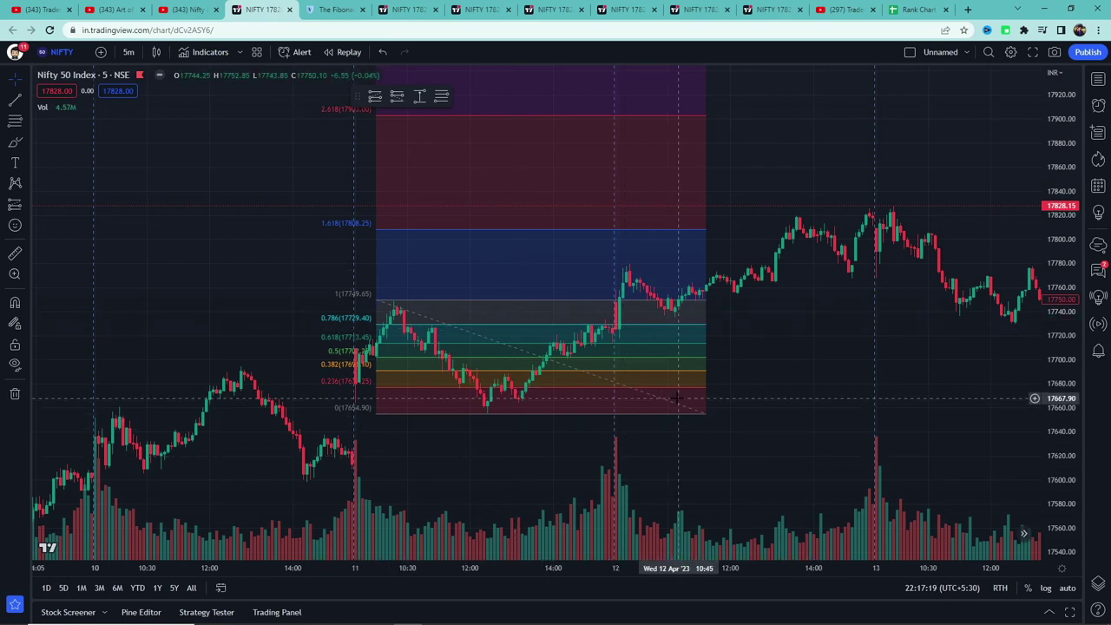
Step: Compare the default Fib retracement chart with the 17 March Nifty chart that uses the 0.22, 0.44, 0.77 and 1.22 levels
key(ctrl+6)
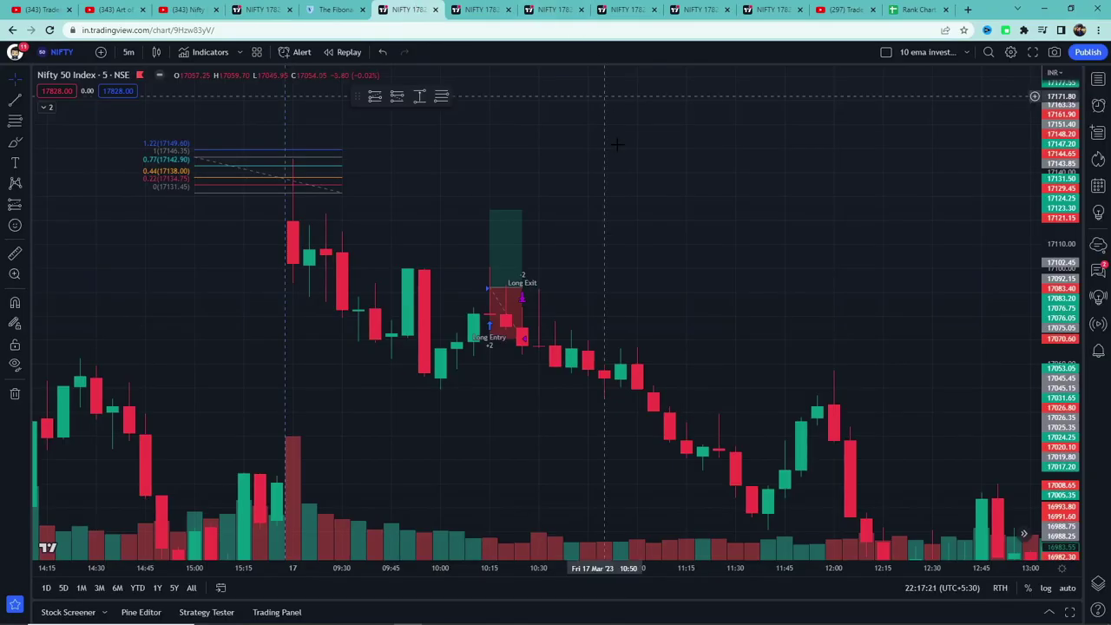
mouse_move(680, 252)
mouse_down()
mouse_move(734, 265)
mouse_move(734, 282)
mouse_up()
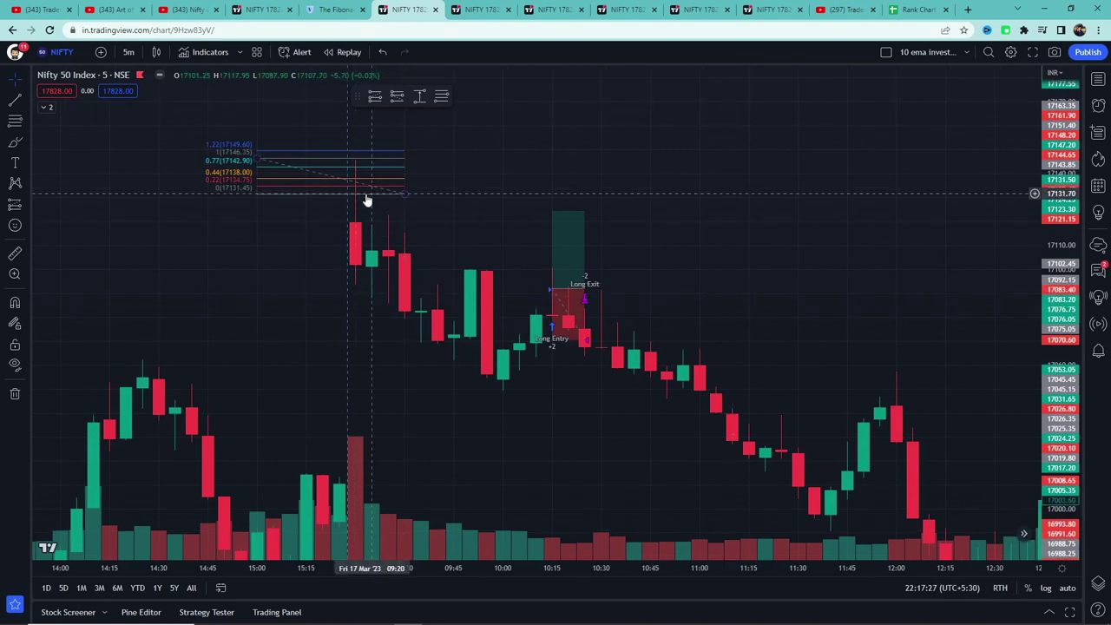
click(260, 10)
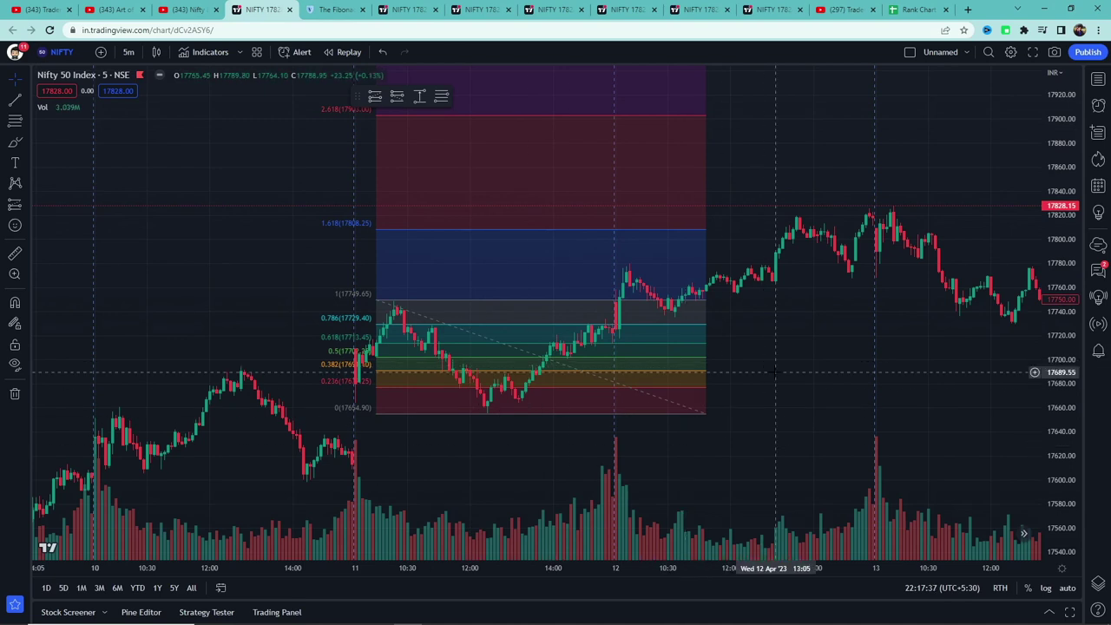
click(408, 10)
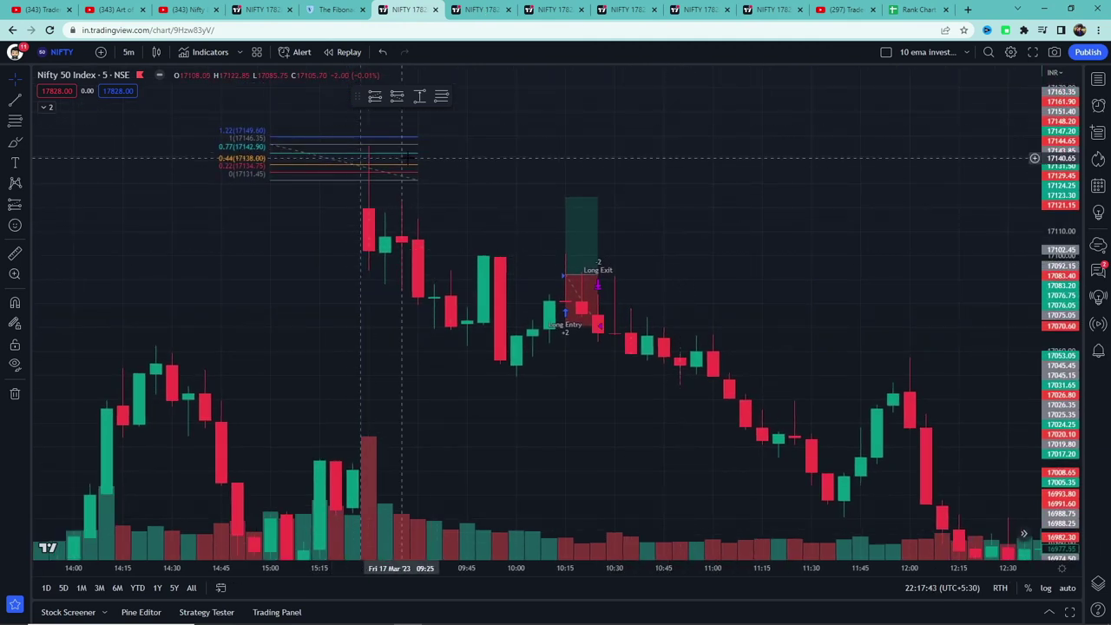
Step: Stretch the 17 March Fib retracement from the opening candle's high at about 17145.70 to the swing low at about 17049.30
click(270, 146)
drag(270, 146, 272, 151)
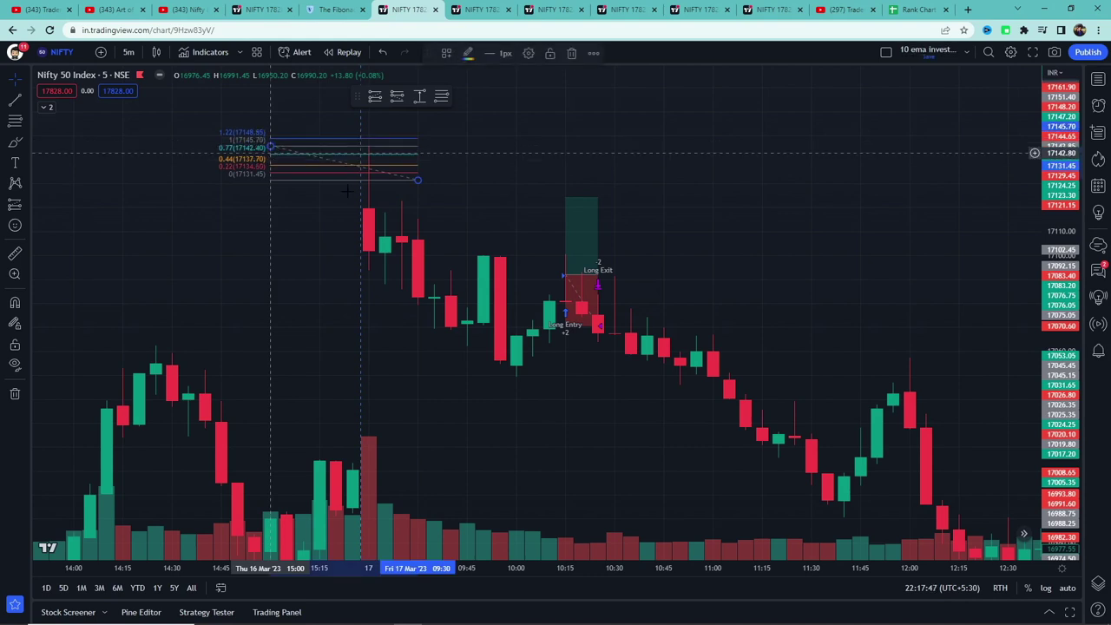
drag(419, 180, 420, 185)
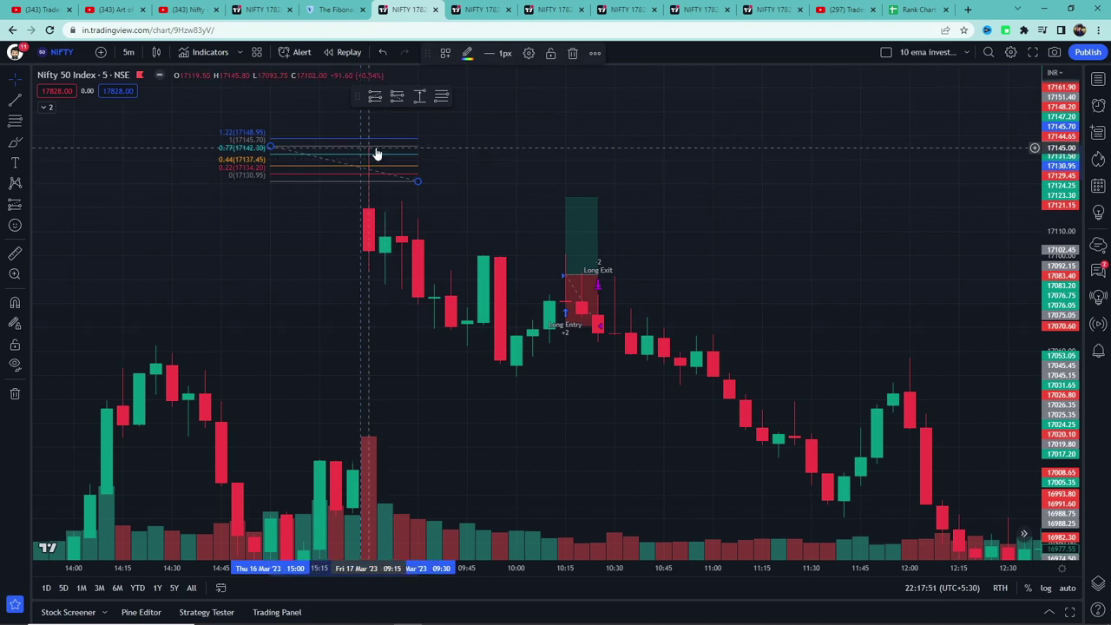
drag(418, 180, 651, 379)
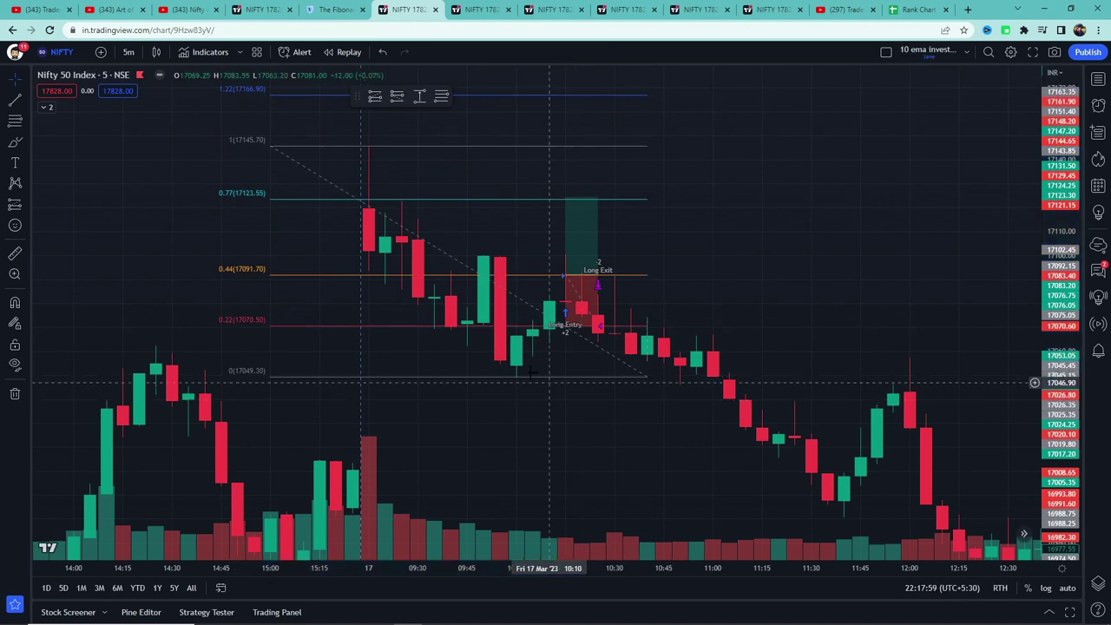
Step: Measure the price range between the opening high and the swing low on 17 March
shift+click(336, 146)
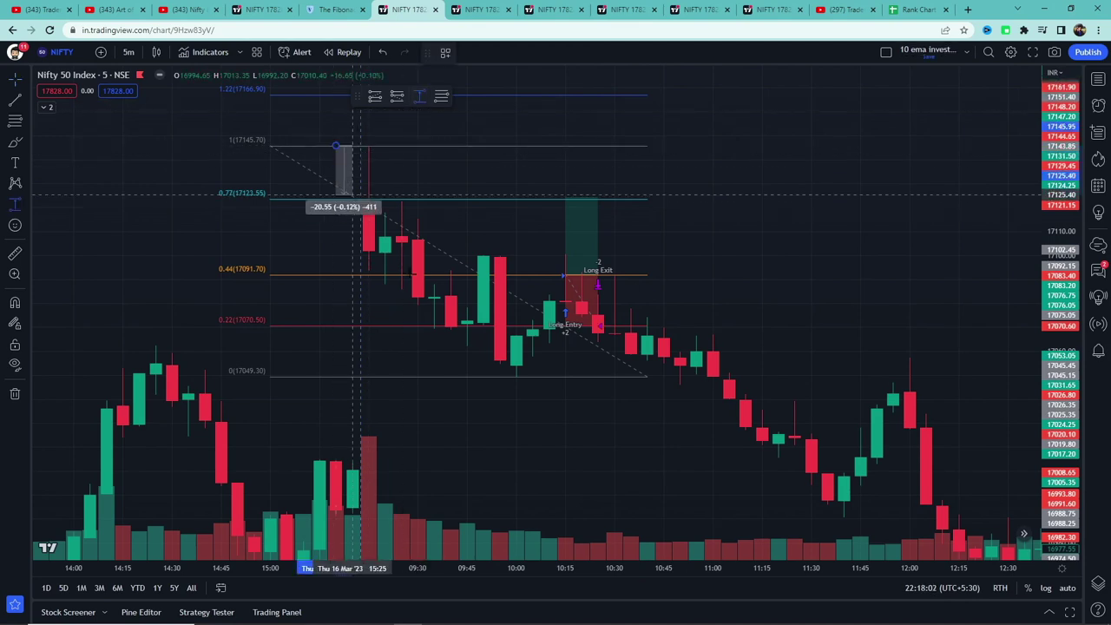
click(516, 365)
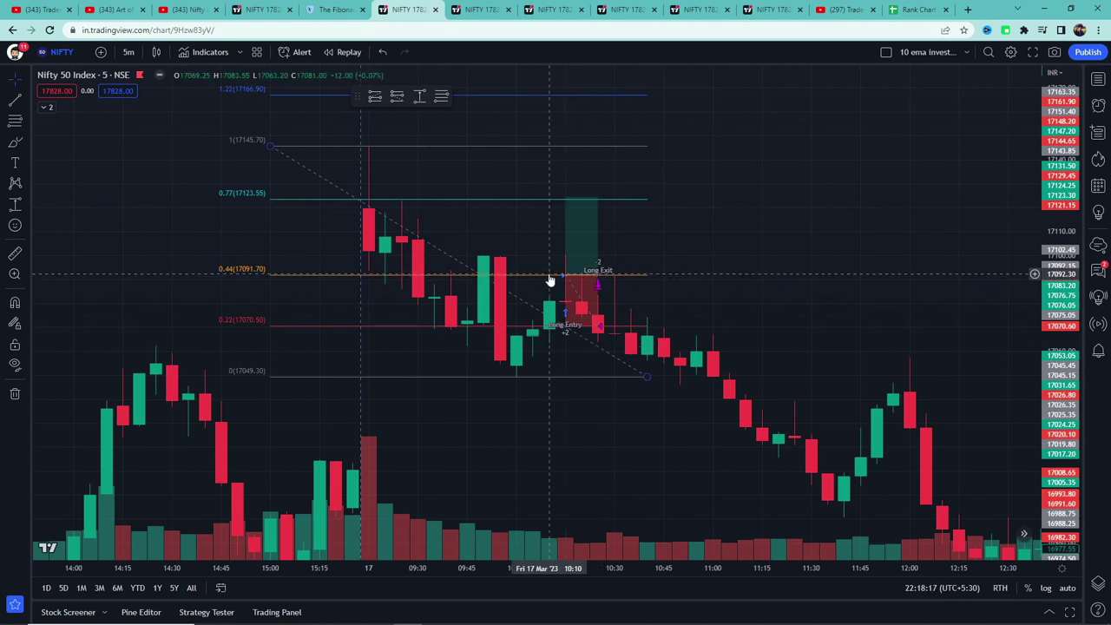
mouse_move(580, 271)
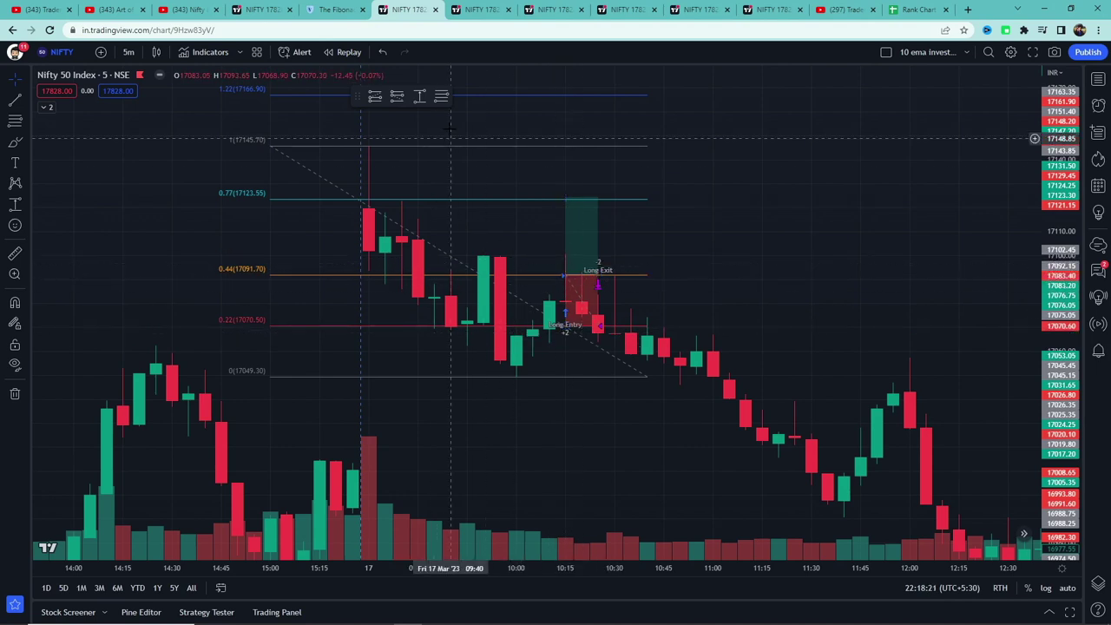
Step: Move the end anchor of the 17 March Fib retracement up to the earlier swing low at about 17062.10
click(420, 96)
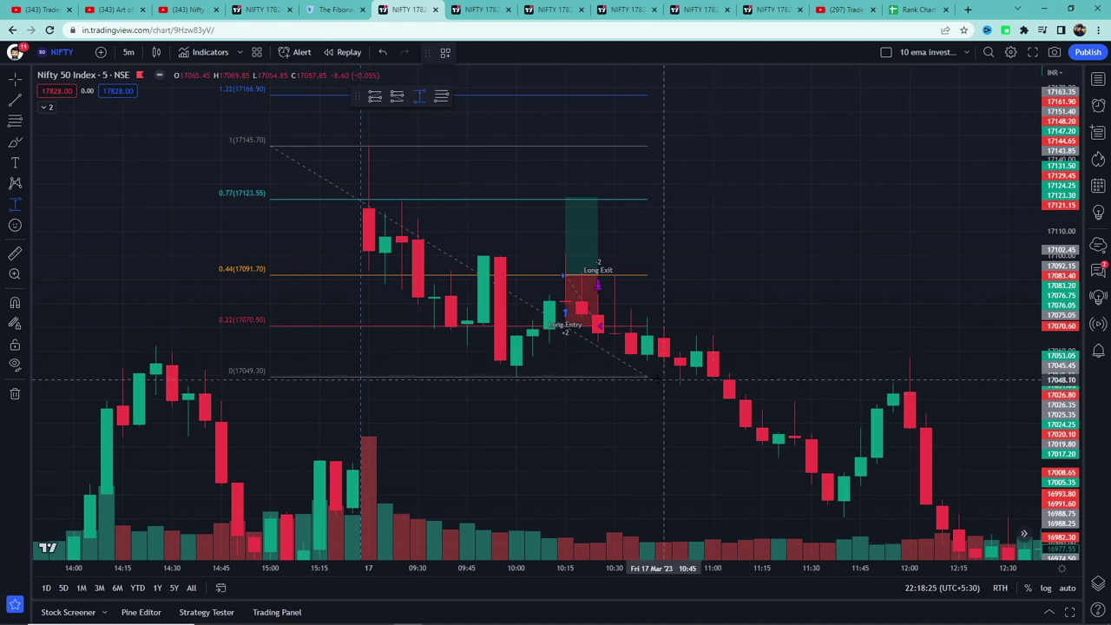
click(647, 374)
drag(647, 380, 581, 346)
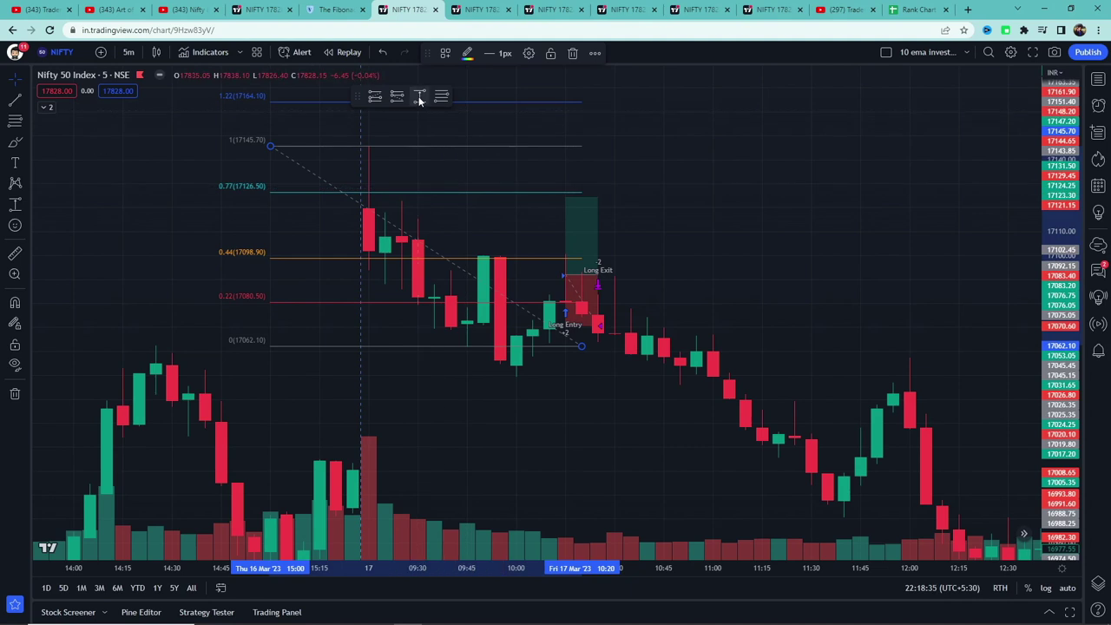
Step: Measure the price range from the 17 March opening high down to the earlier swing low marked by the Fib retracement's 0 level
click(434, 118)
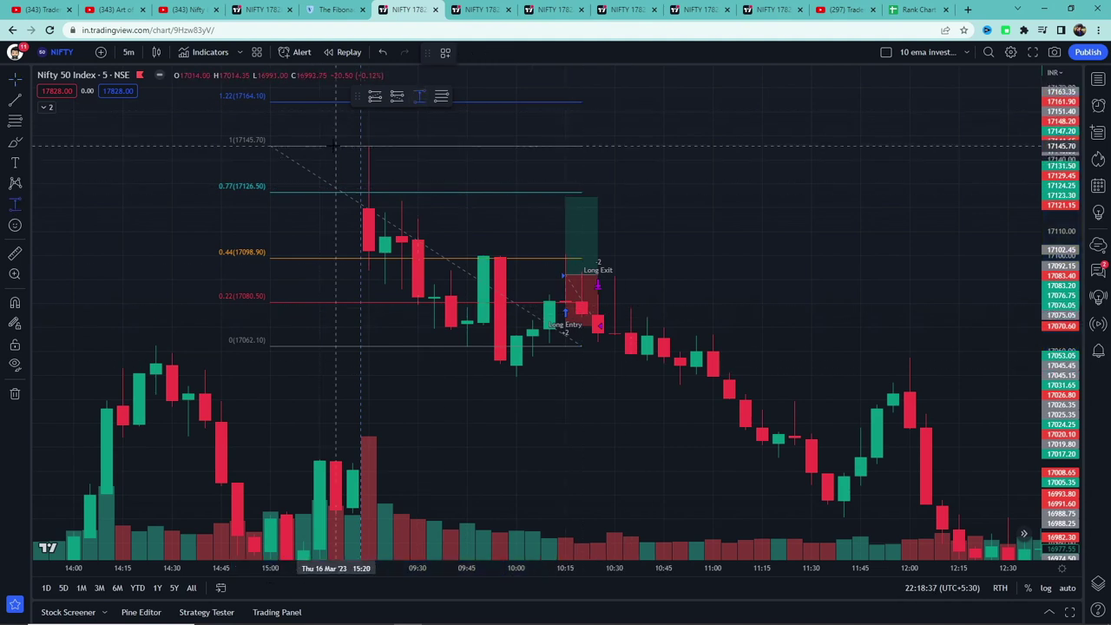
shift+click(332, 146)
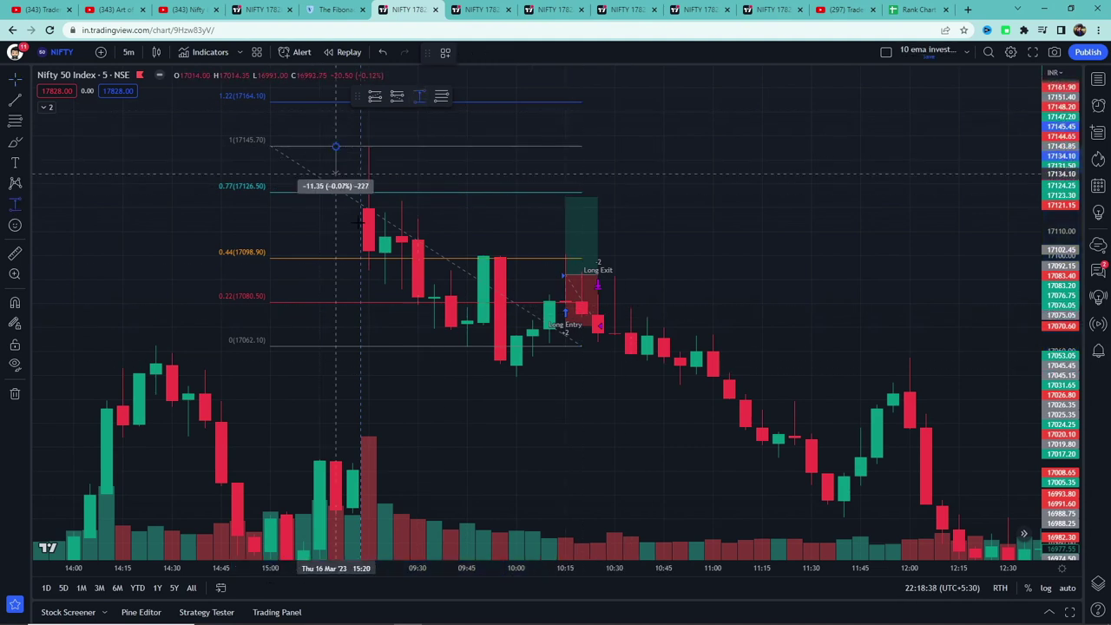
click(437, 345)
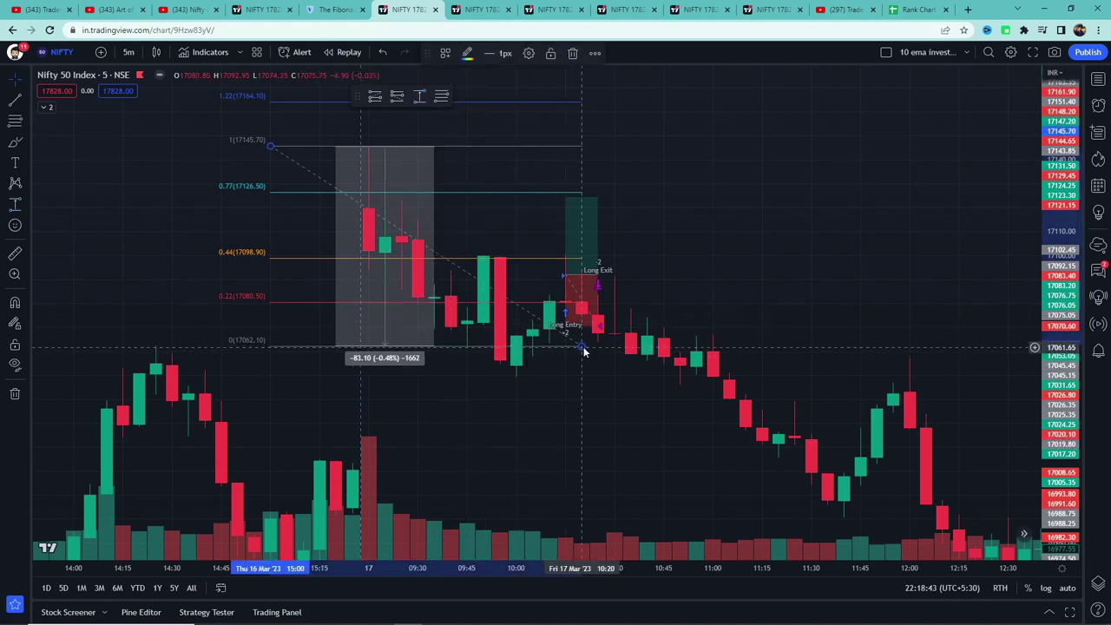
Step: Move the Fib retracement's end anchor down to the swing low at about 17049.30 and delete the price range measurement
drag(583, 346, 594, 376)
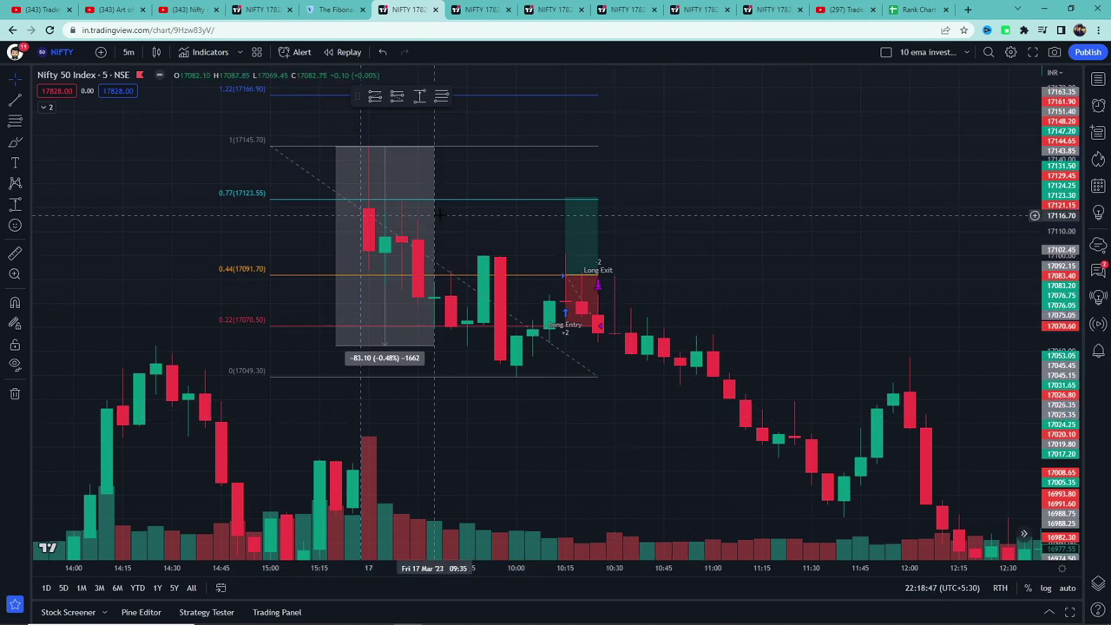
click(433, 177)
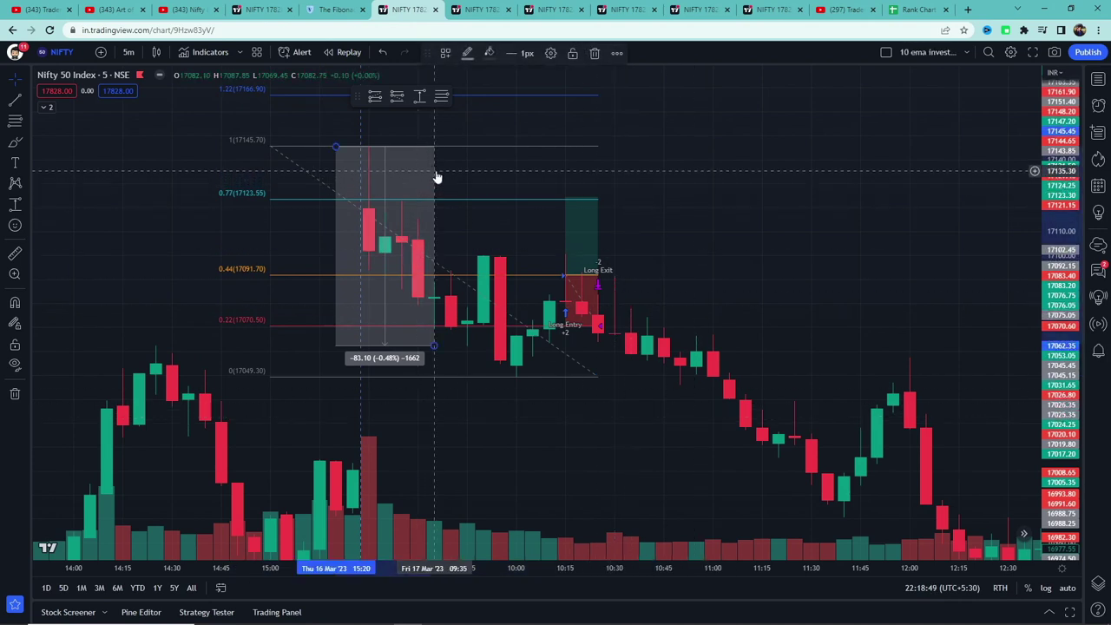
key(Delete)
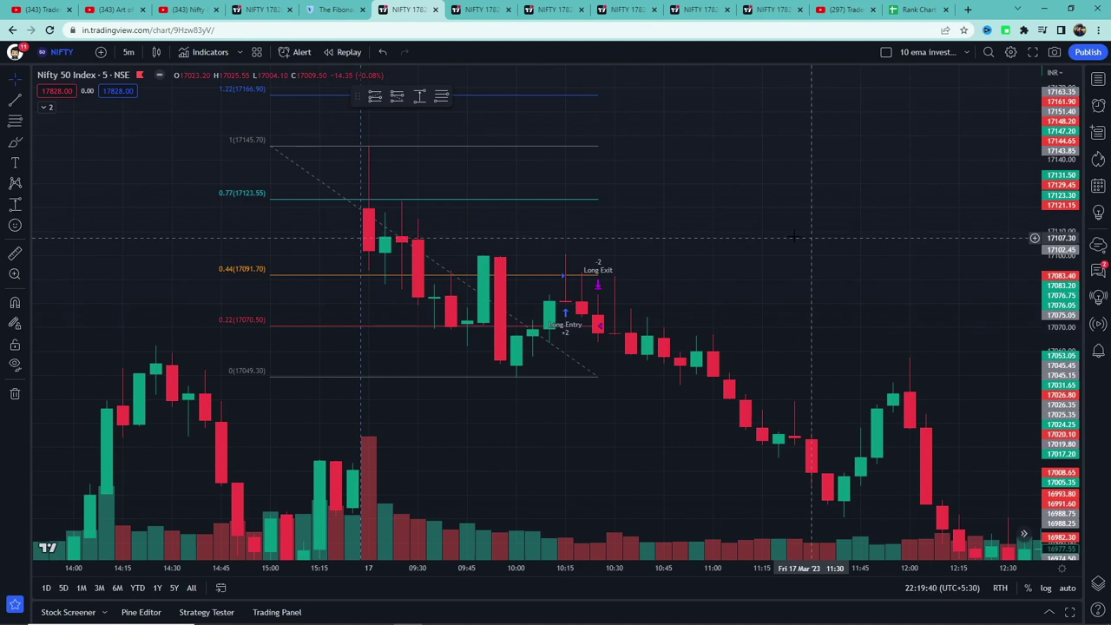
Step: Switch from the 17 March example to the empty Nifty chart showing 6 April
drag(747, 229, 739, 262)
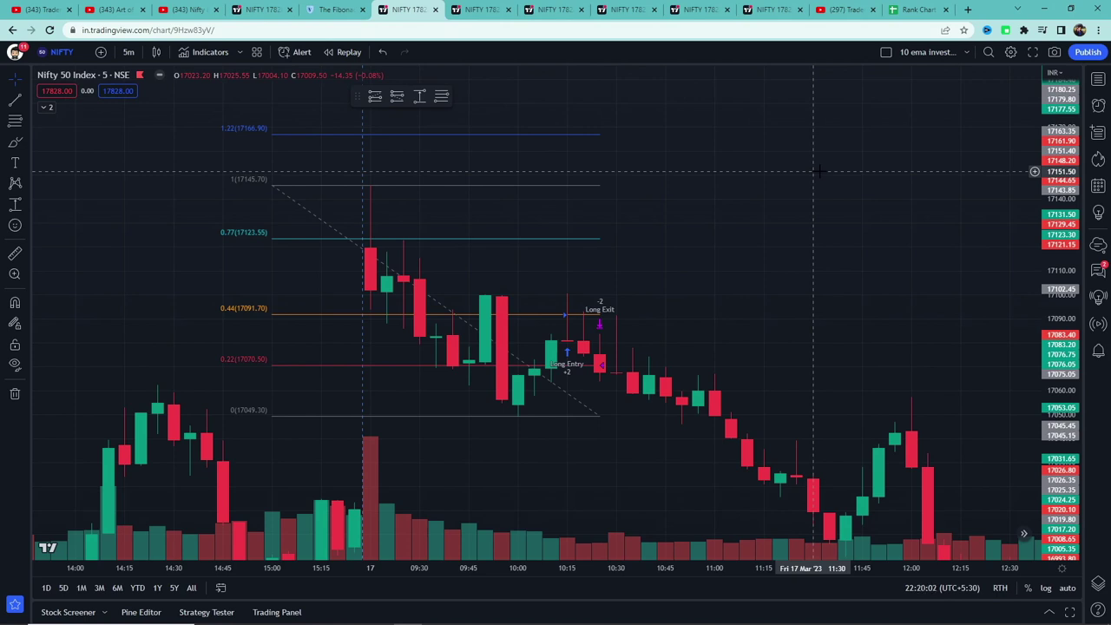
click(39, 9)
click(486, 9)
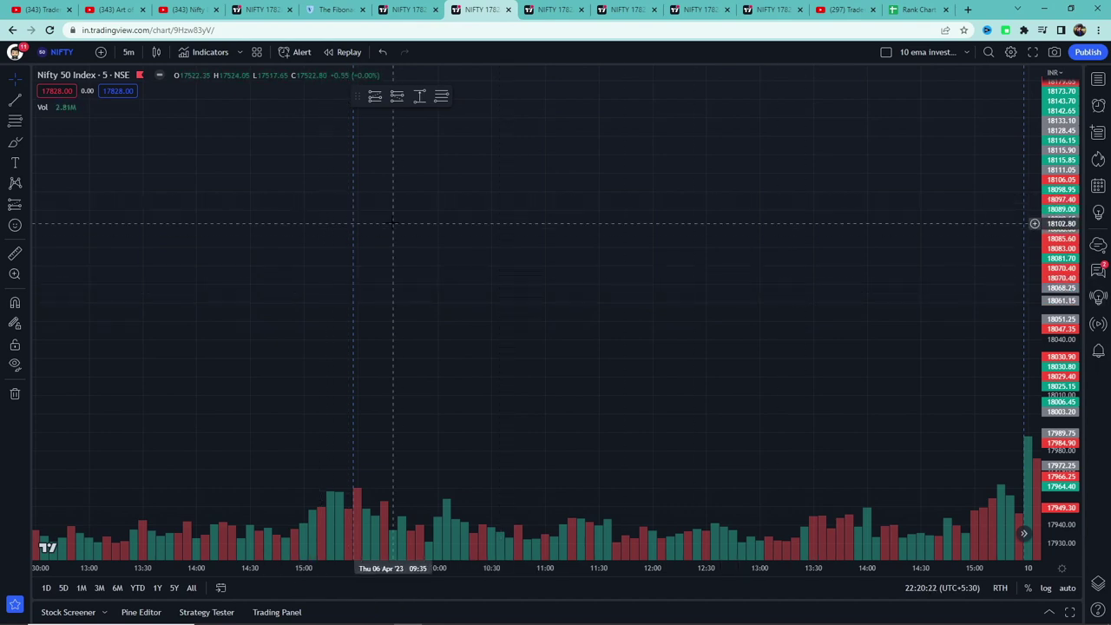
click(399, 9)
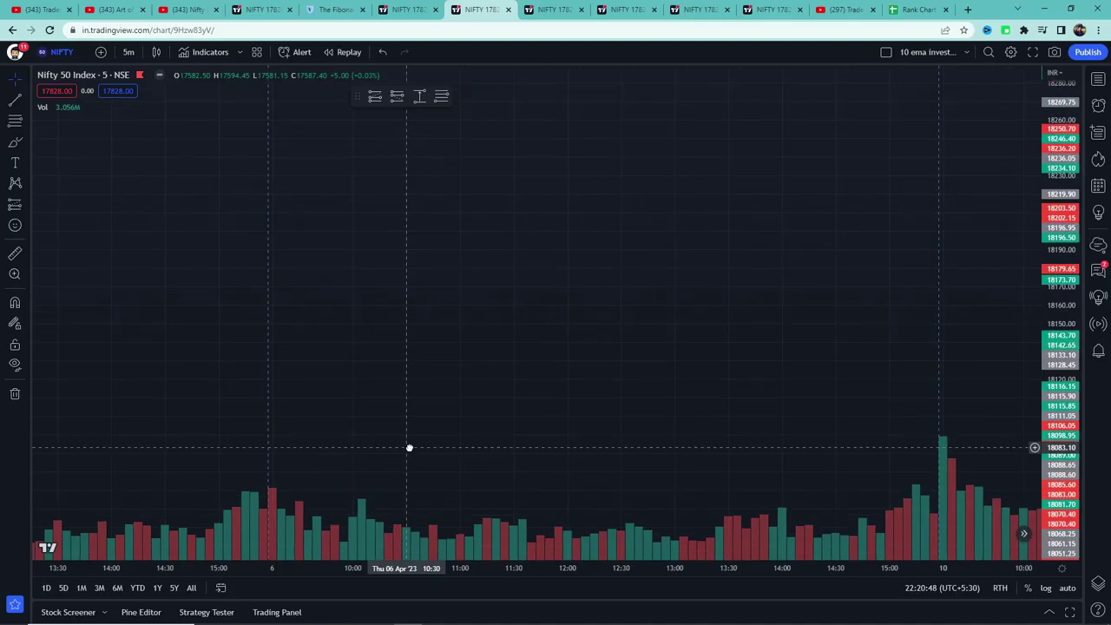
Step: Check that the chart uses the NIFTY 50 index symbol and the 5-minute interval
click(59, 52)
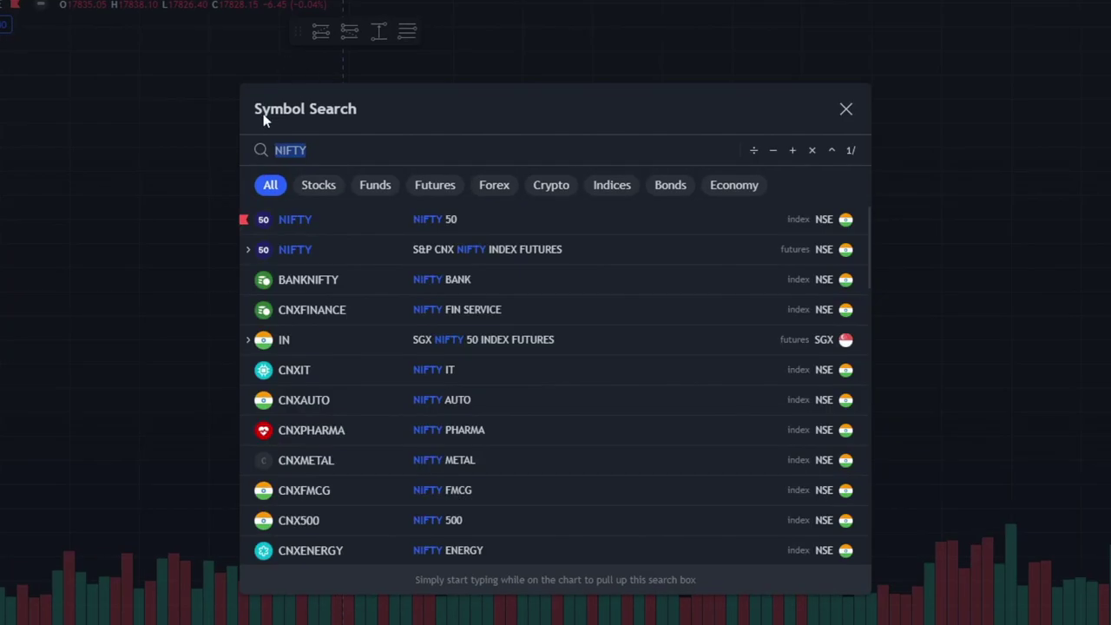
click(402, 217)
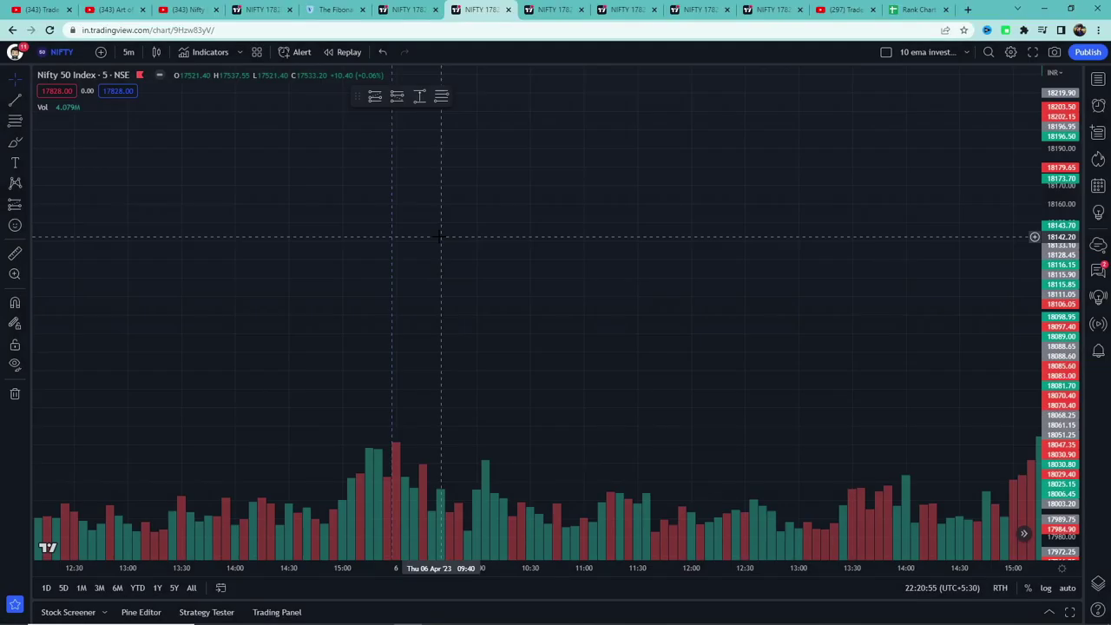
click(129, 52)
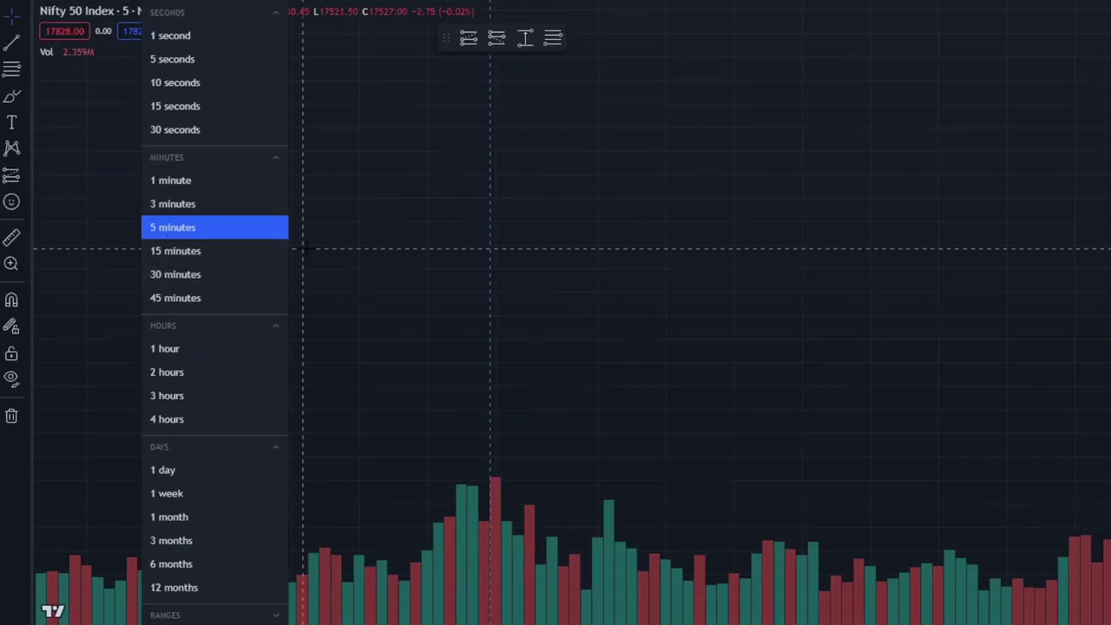
click(304, 249)
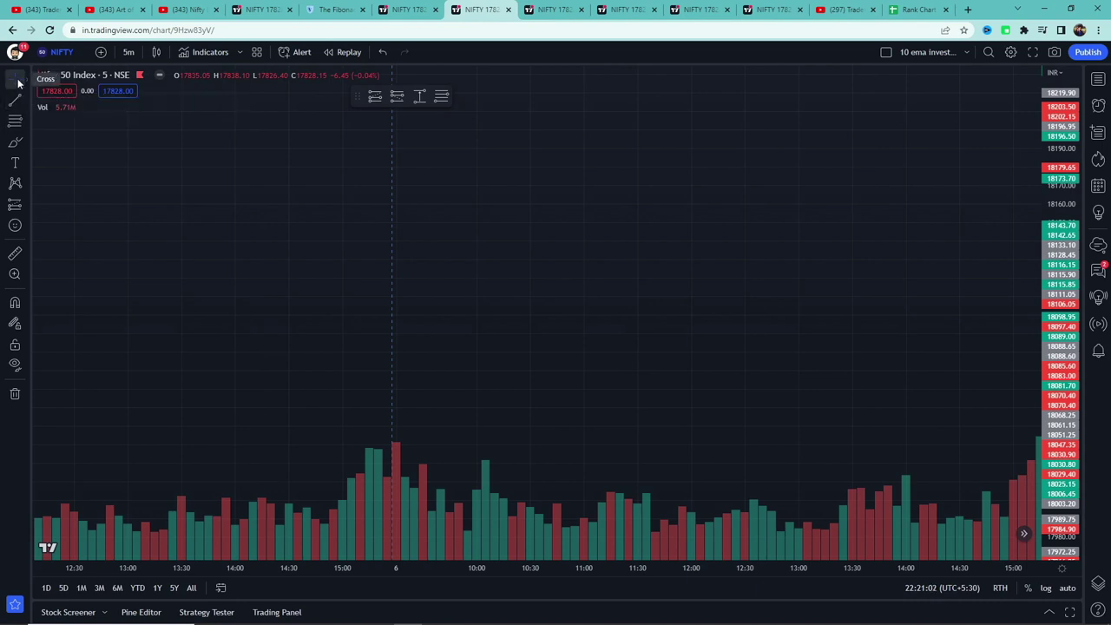
Step: Draw a Fib retracement on 6 April from about 18191.90 at 09:30 down to about 18058.40 at 12:15
click(26, 122)
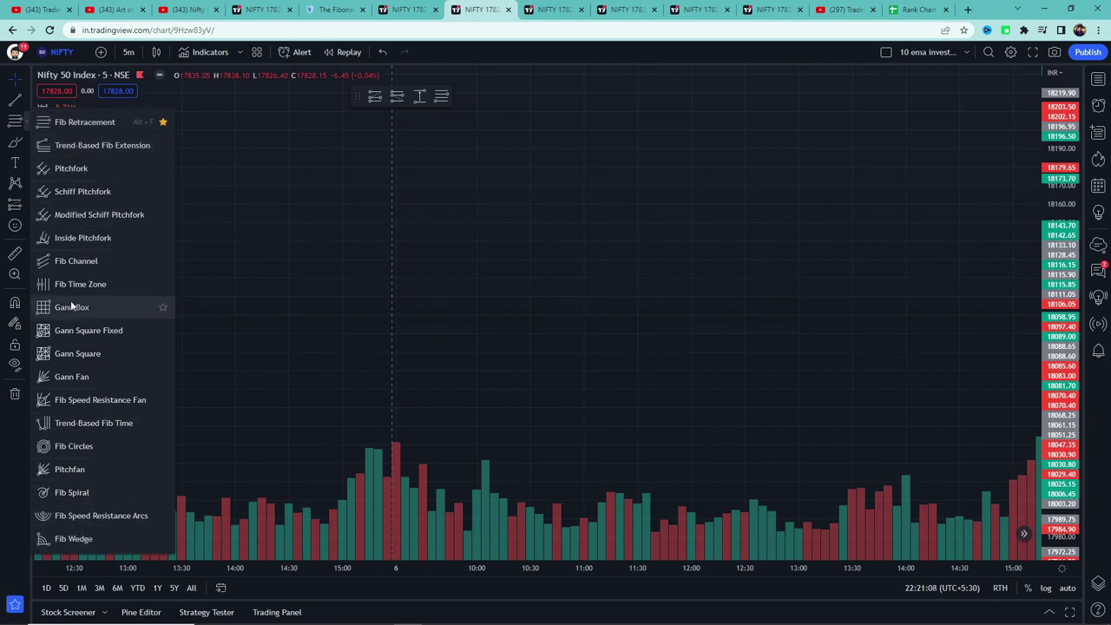
click(86, 121)
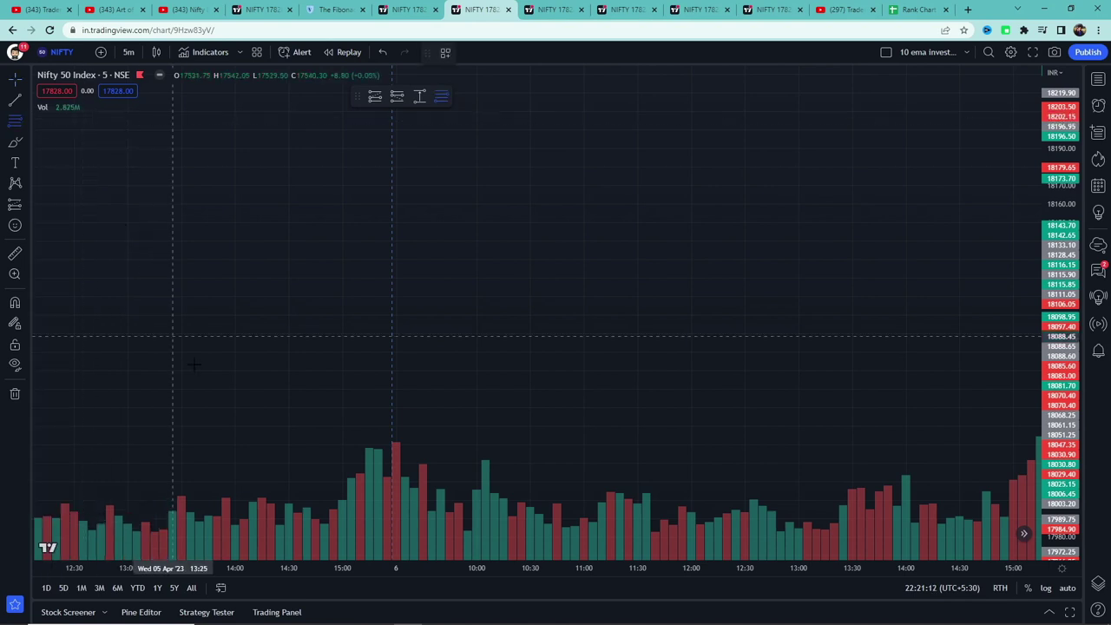
click(423, 144)
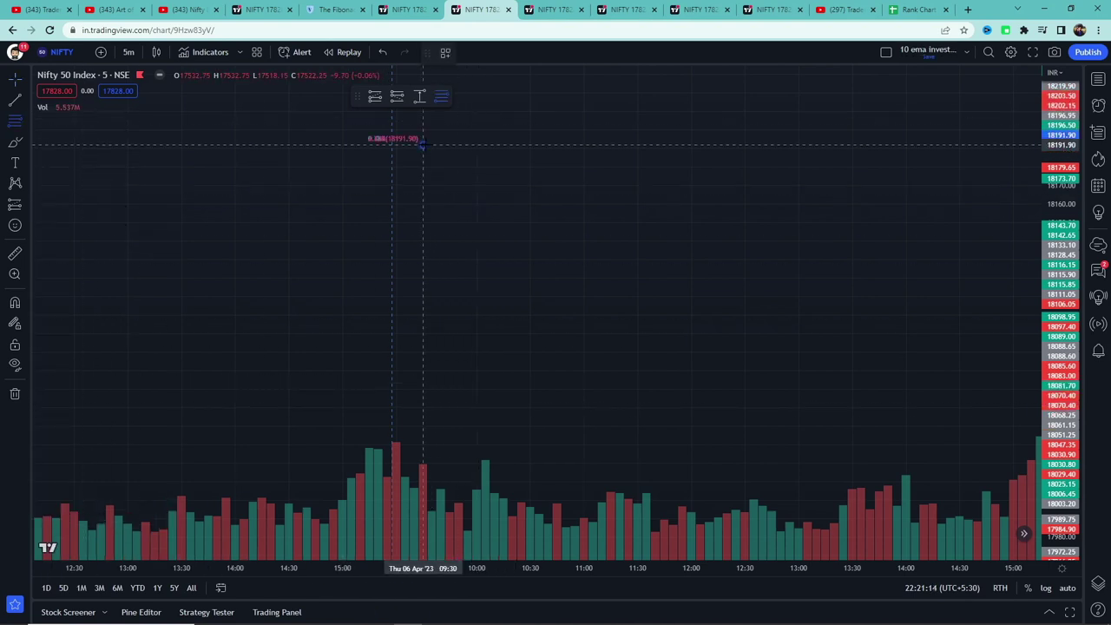
click(717, 391)
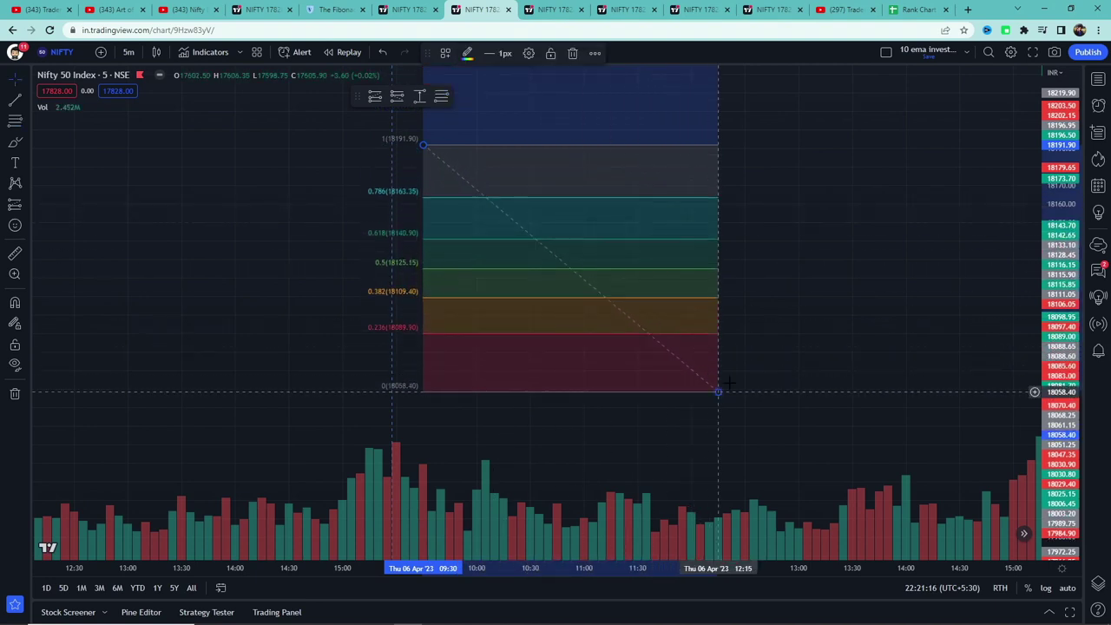
Step: In the new Fib retracement's settings, change the 0.236 level to 0.22 and the 0.382 level to 0.44
drag(1065, 260, 1077, 433)
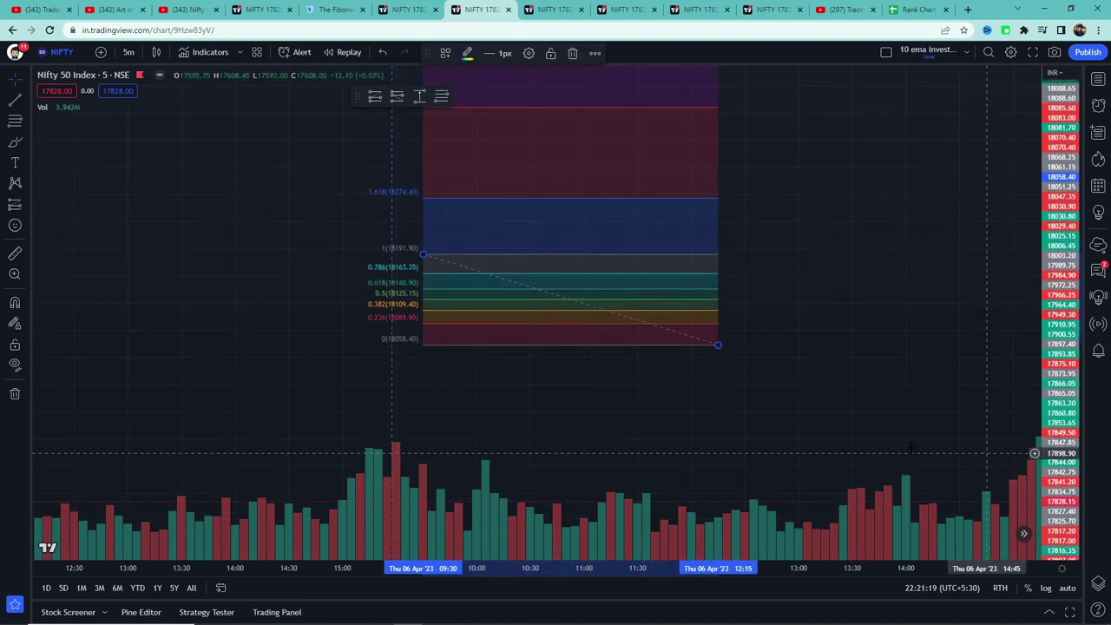
double_click(536, 329)
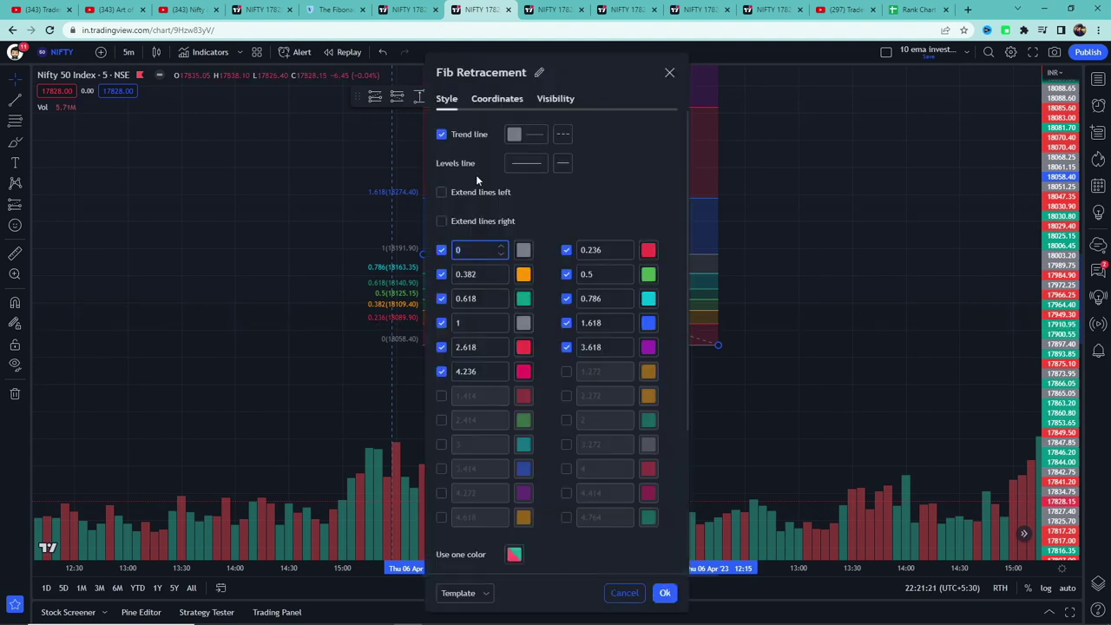
click(614, 252)
key(BackSpace)
key(BackSpace)
key(BackSpace)
text(22)
drag(483, 275, 450, 276)
text(0.44)
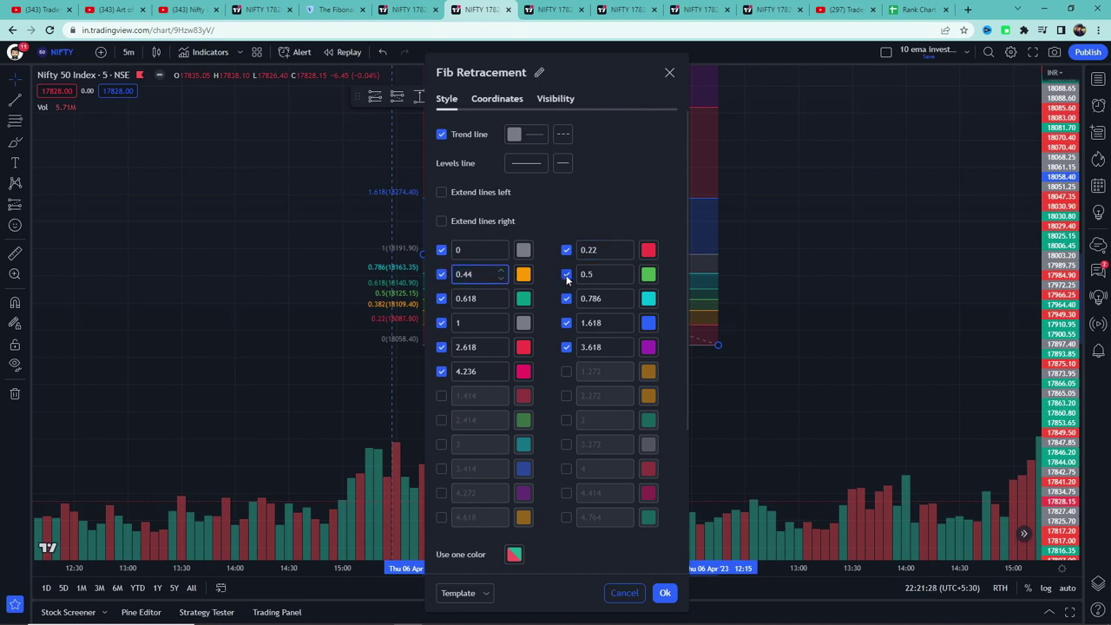
Step: Turn off the 0.5 and 0.618 levels, and change the 0.786 and 1.618 levels to 0.77 and 1.22
click(566, 274)
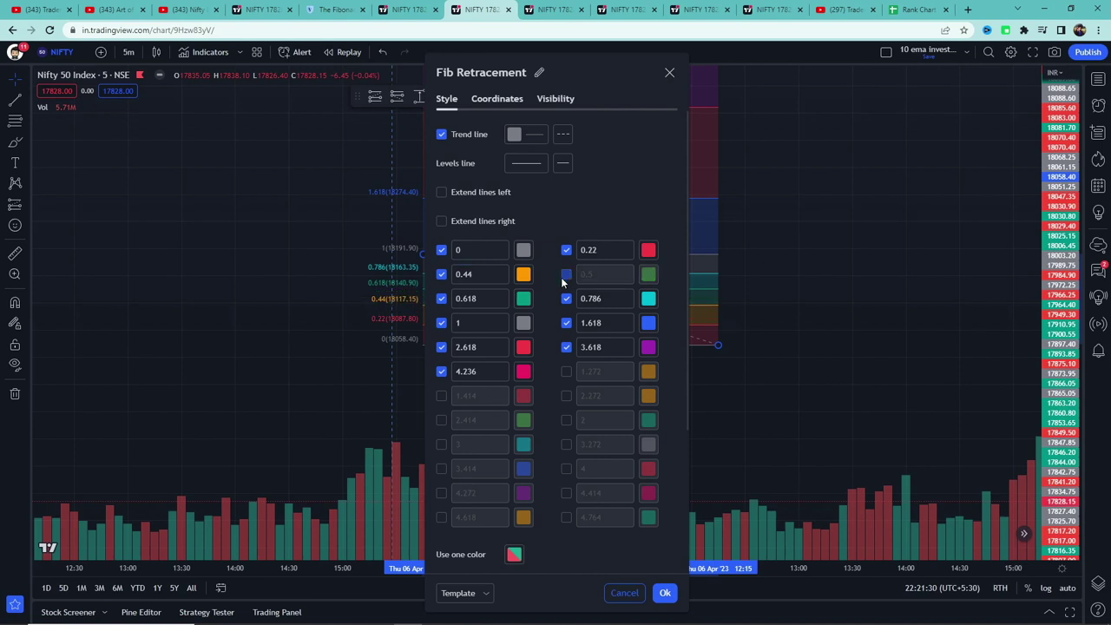
click(441, 299)
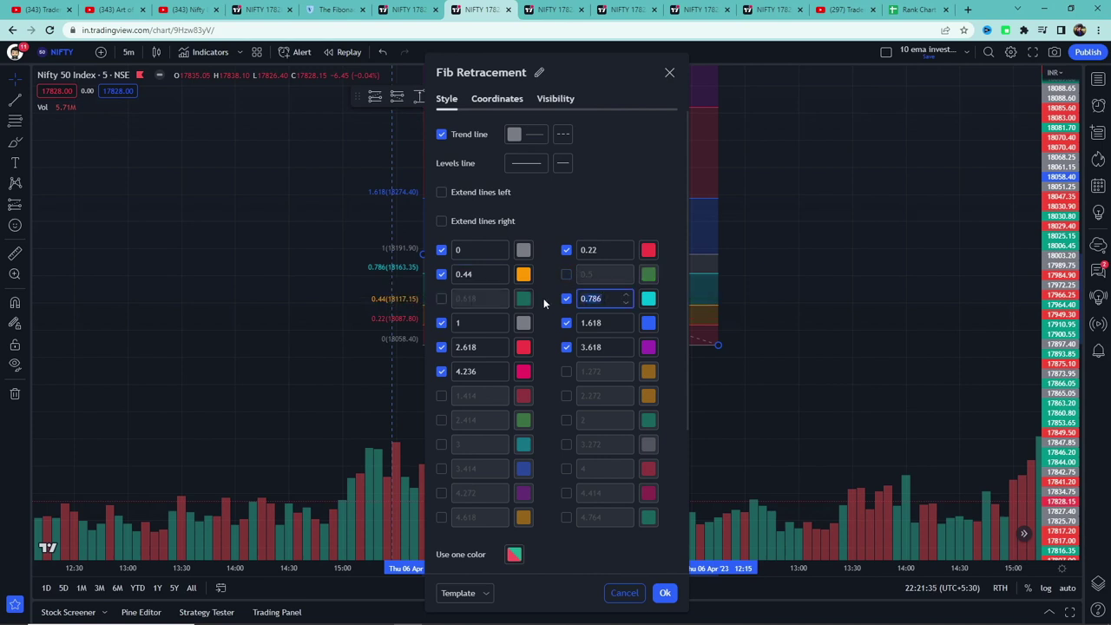
text(0.77)
click(599, 322)
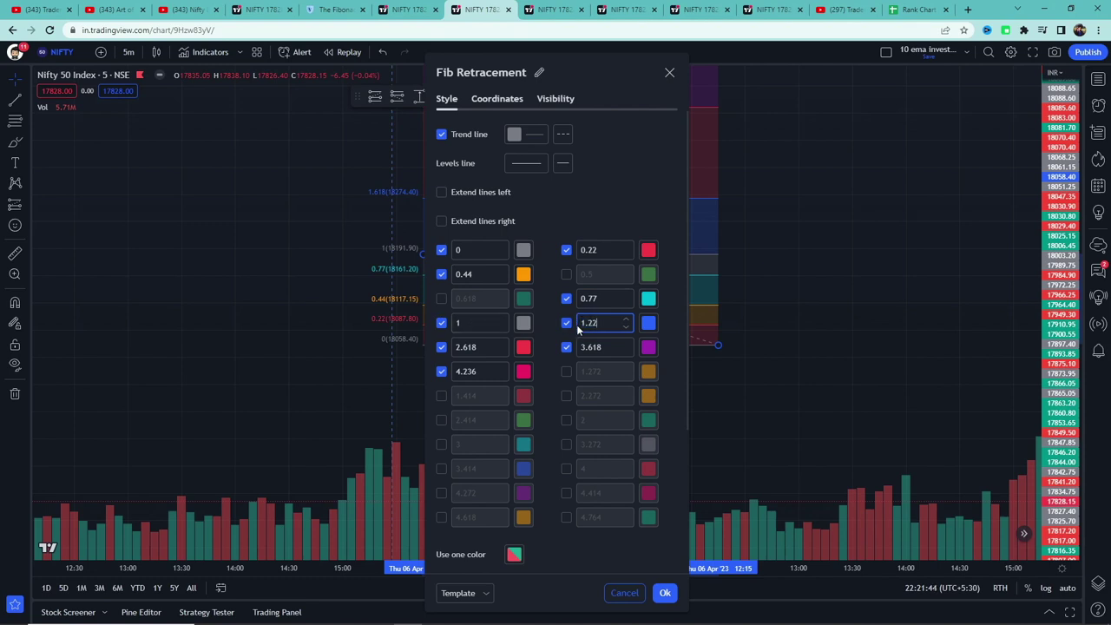
key(Down)
Step: Turn off the 2.618, 3.618 and 4.236 levels and the background fill, and apply the Fib retracement settings
click(441, 347)
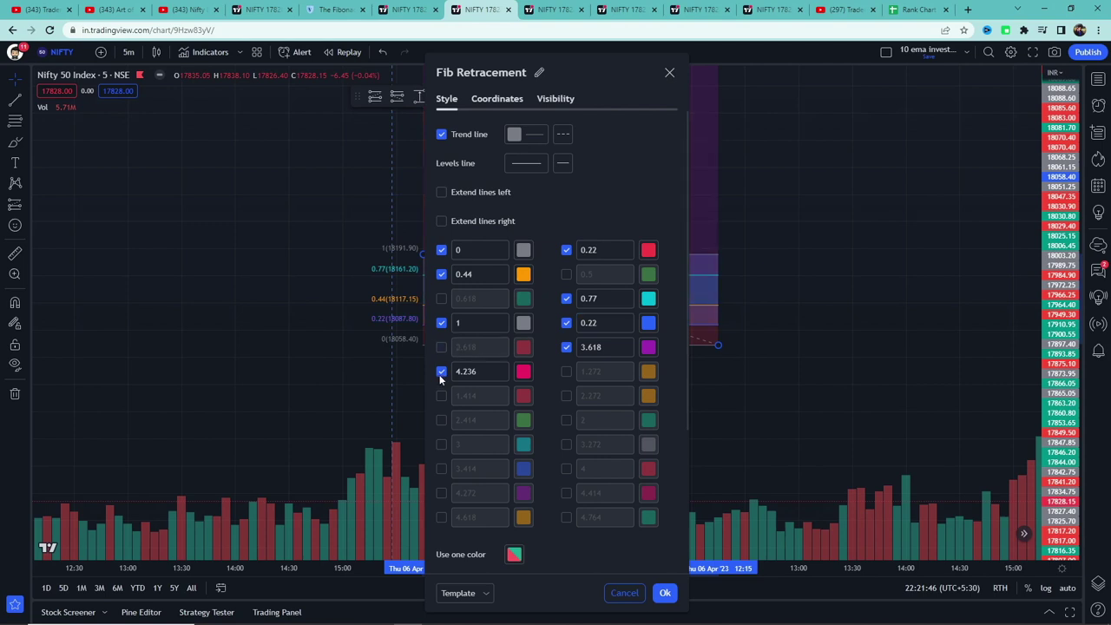
click(442, 372)
click(565, 347)
scroll(552, 401, down, 5)
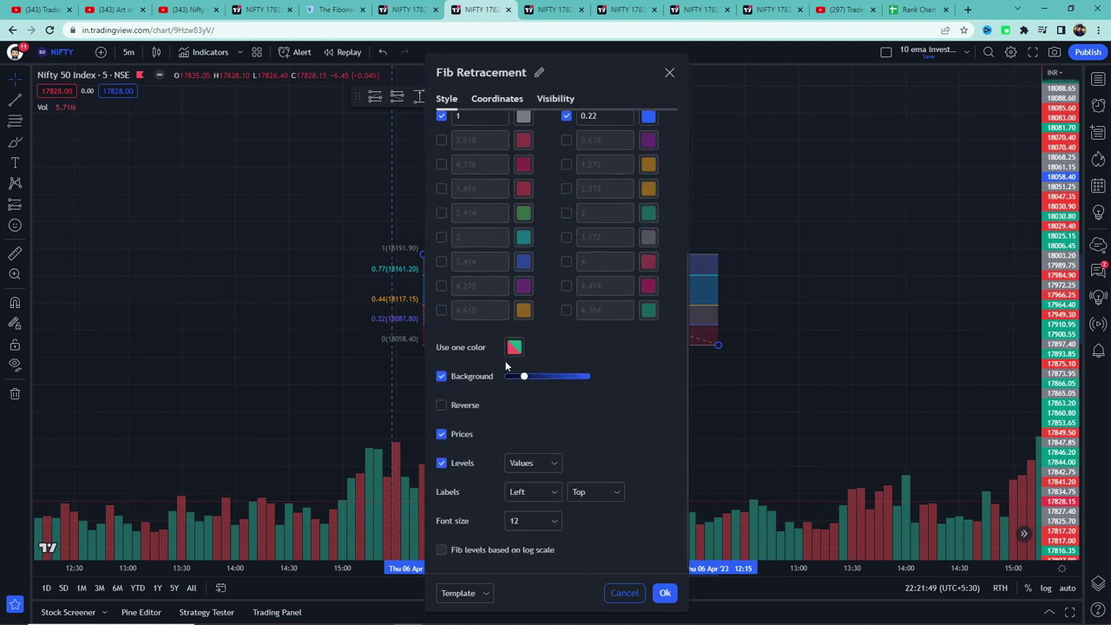
click(441, 377)
scroll(576, 364, up, 5)
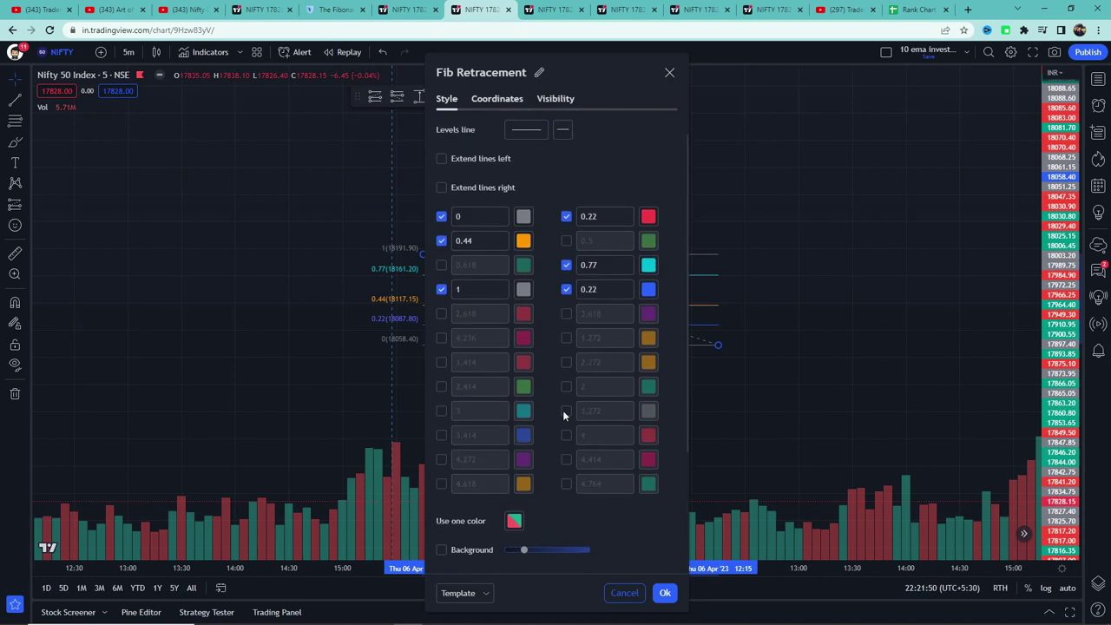
click(666, 592)
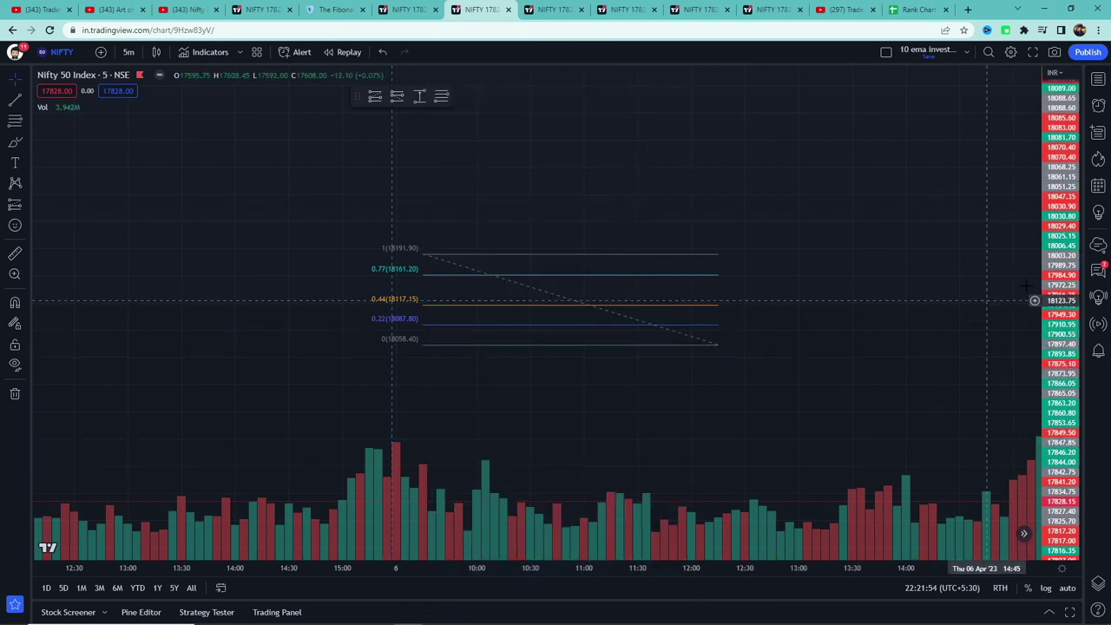
Step: Reopen the Fib retracement settings, set the blue duplicate 0.22 level to 1.22 and apply the change
double_click(577, 265)
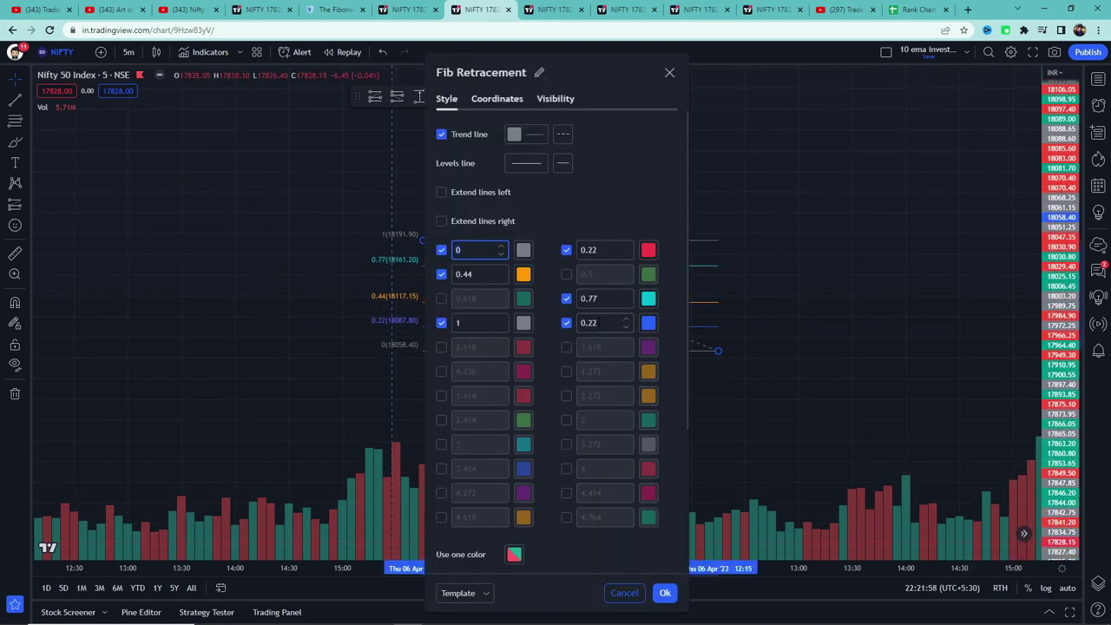
double_click(590, 322)
text(1.22)
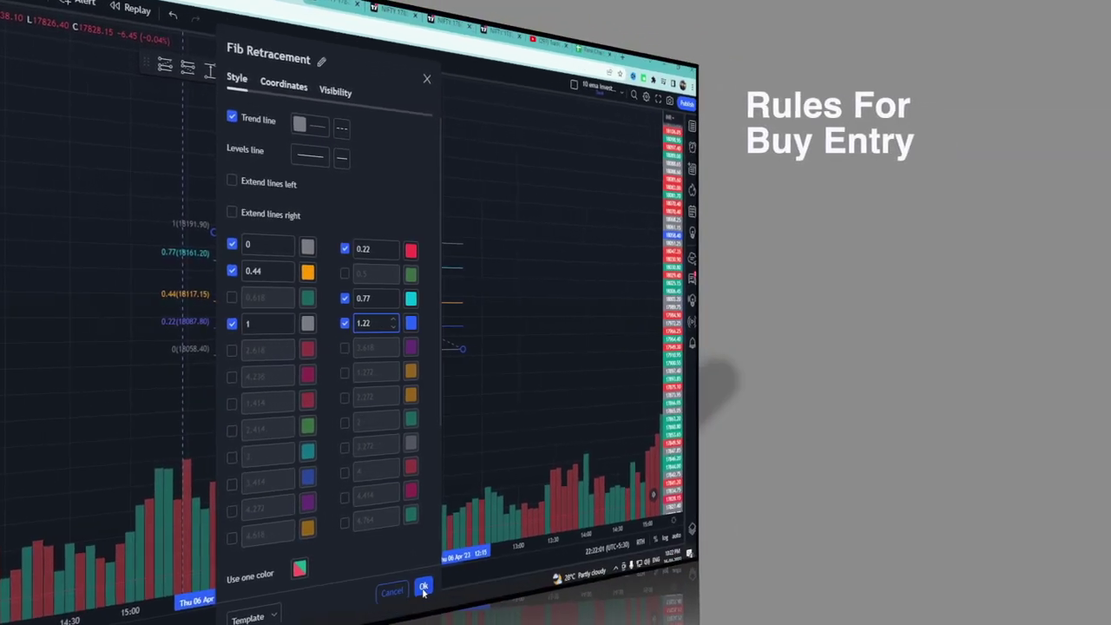
key(Return)
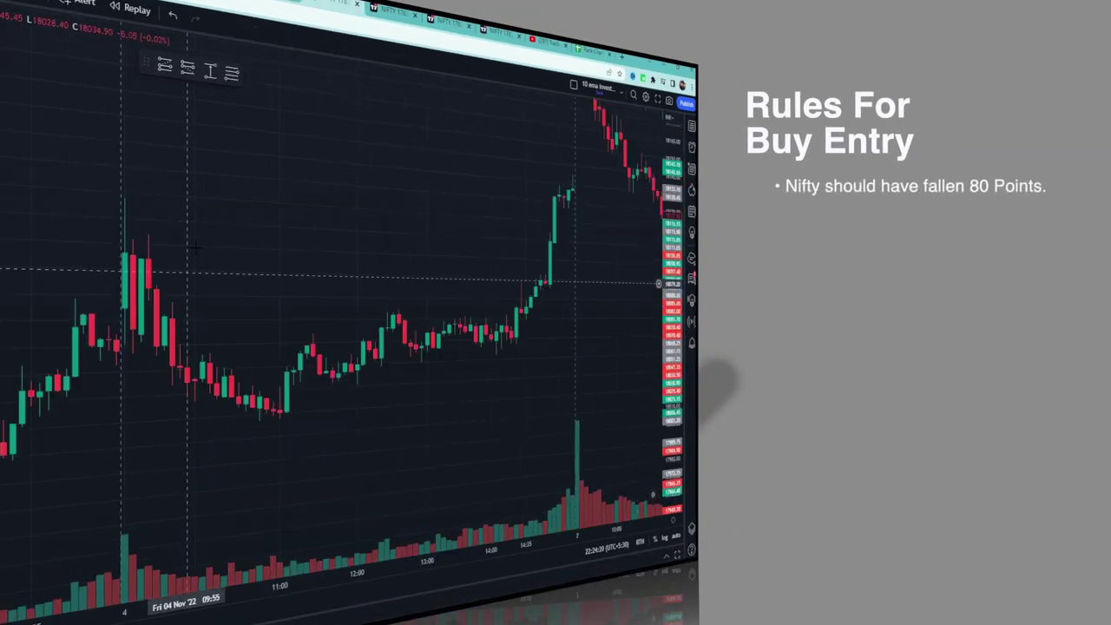
Step: Measure a fall of about 80 points from the 4 November high and draw a Fib retracement from about 18107.90 to about 18017.30
shift+click(100, 197)
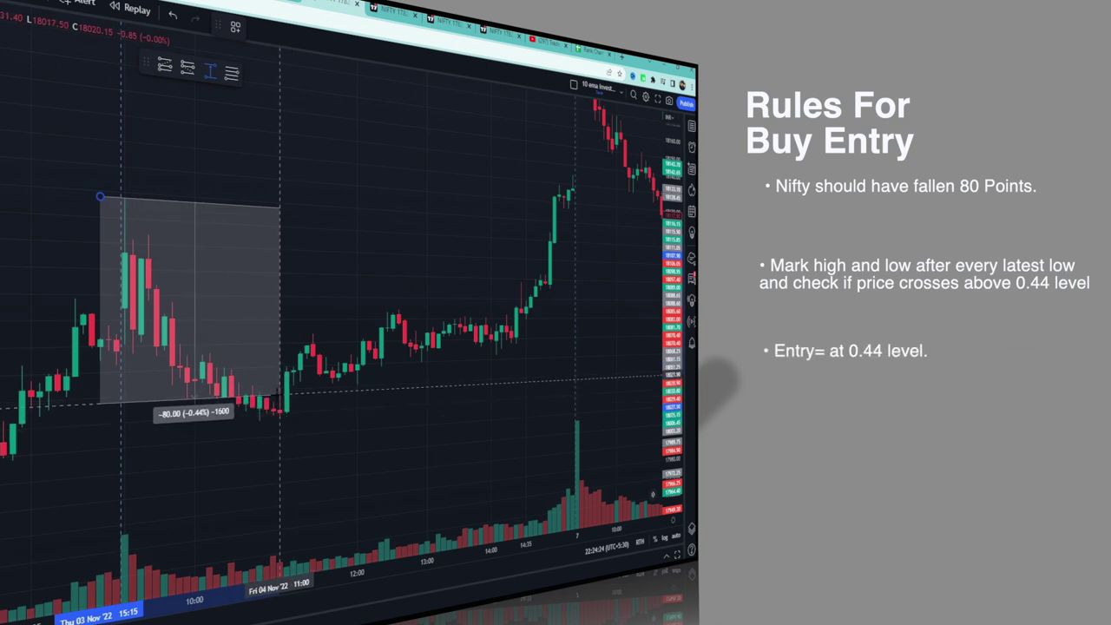
click(280, 401)
click(232, 73)
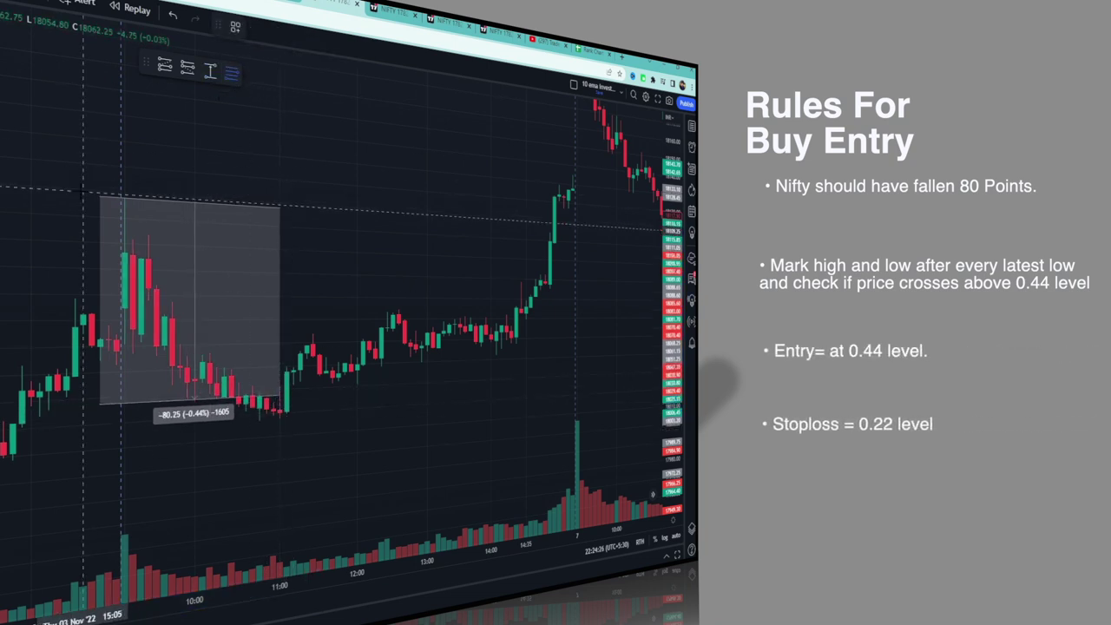
click(83, 195)
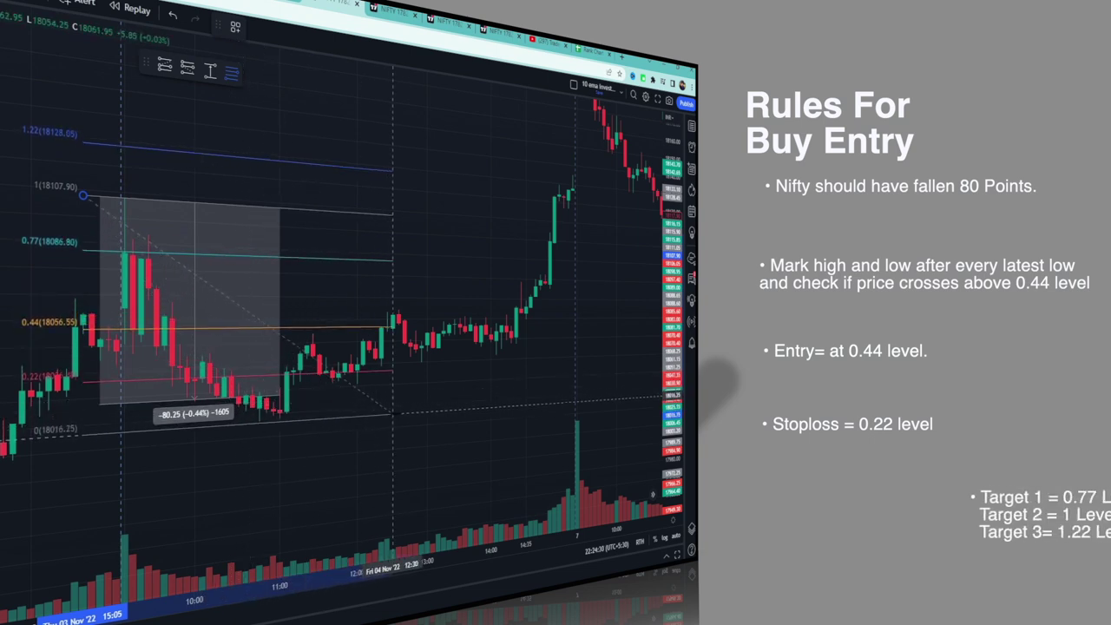
click(410, 409)
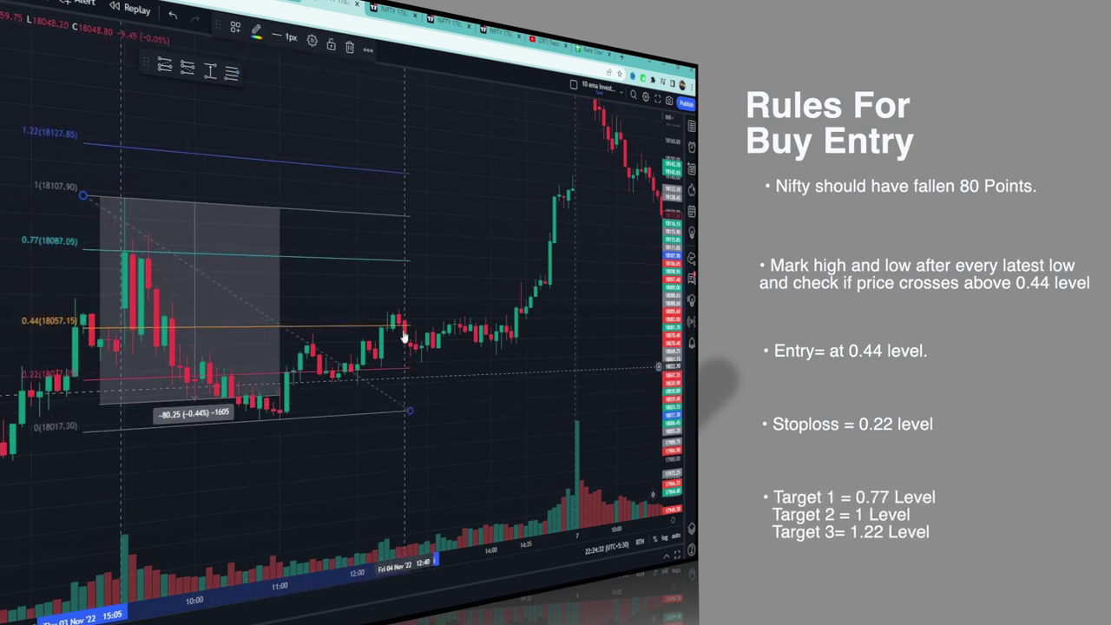
click(281, 311)
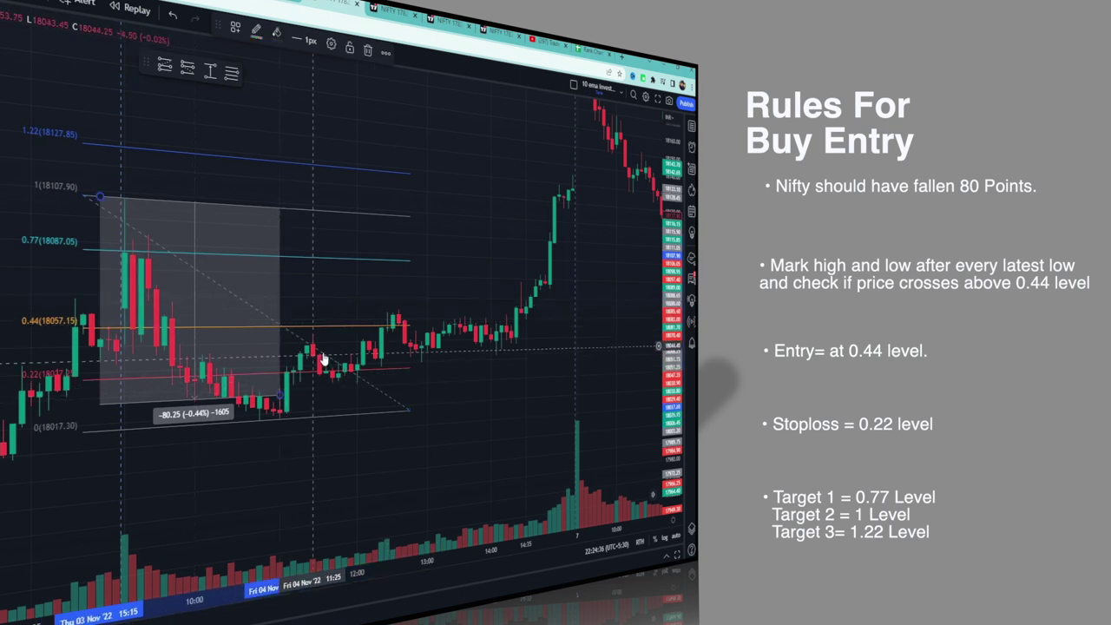
Step: Delete the price range measurement and lower the Fib retracement's low anchor to about 18016.75
key(Delete)
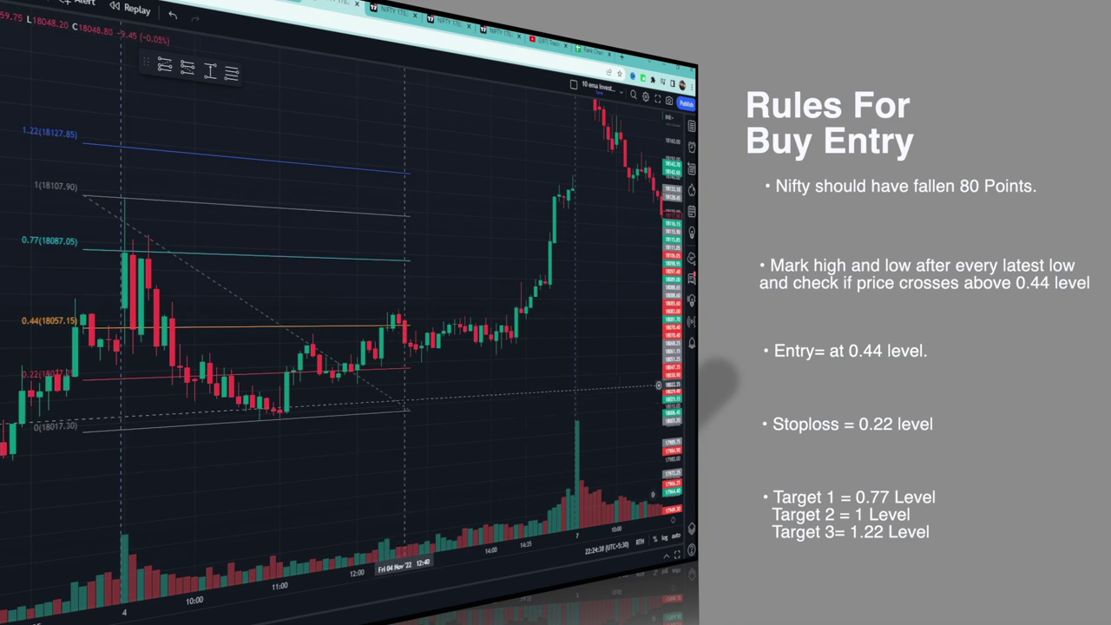
mouse_move(405, 406)
mouse_down()
mouse_move(308, 395)
mouse_move(357, 415)
mouse_move(409, 410)
mouse_up()
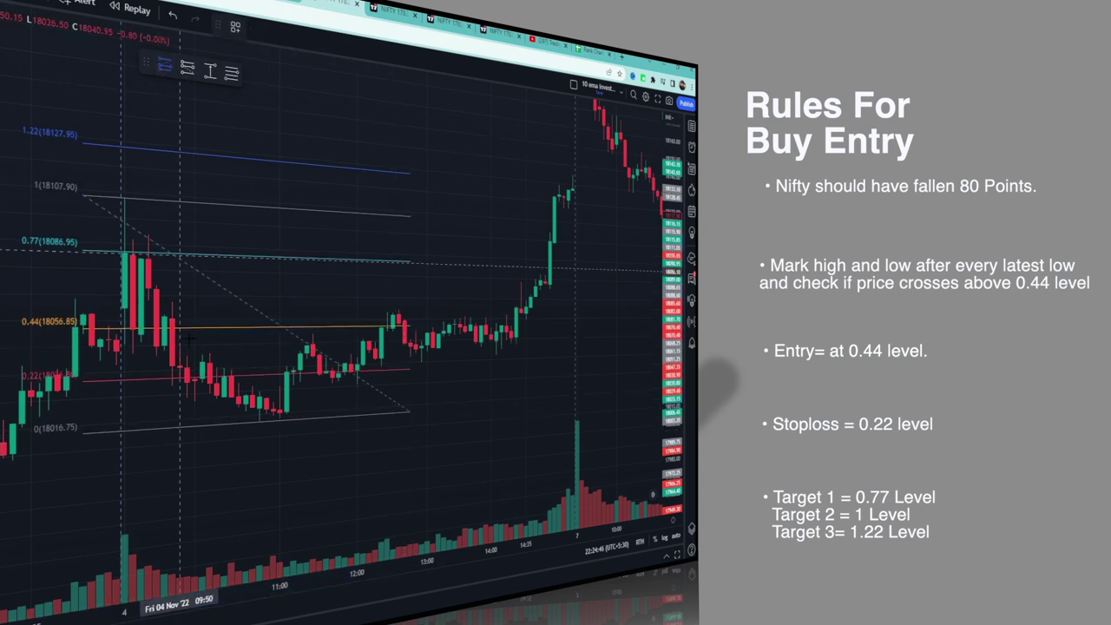
Step: Place a long position at the 0.44 level at 12:25 on 4 November, with its stop at the 0.22 level and target at 0.77
click(388, 326)
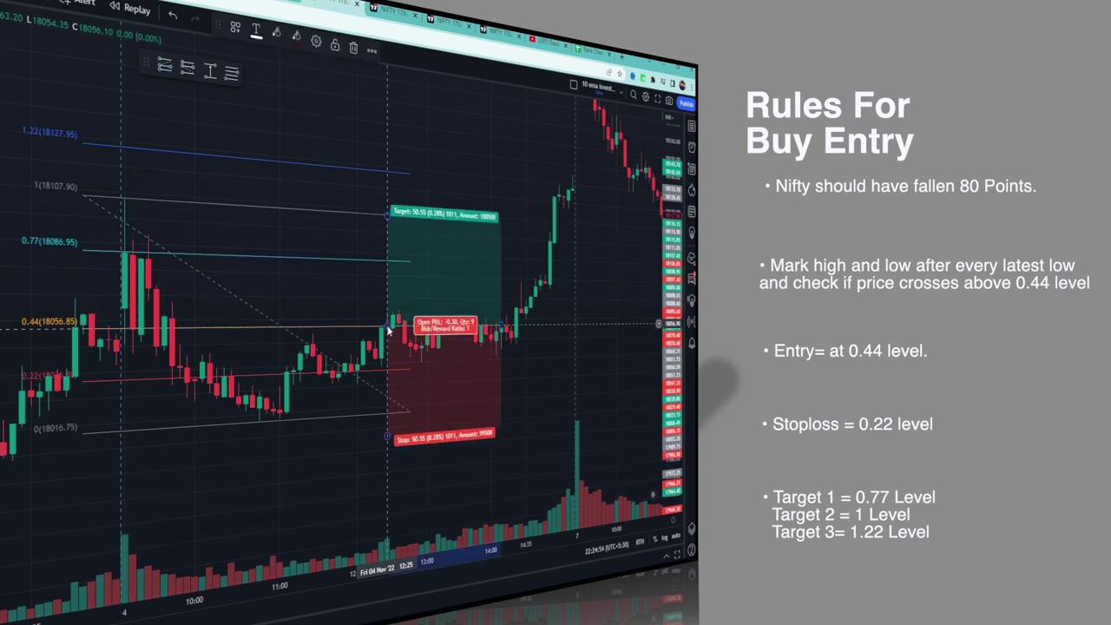
drag(388, 436, 395, 371)
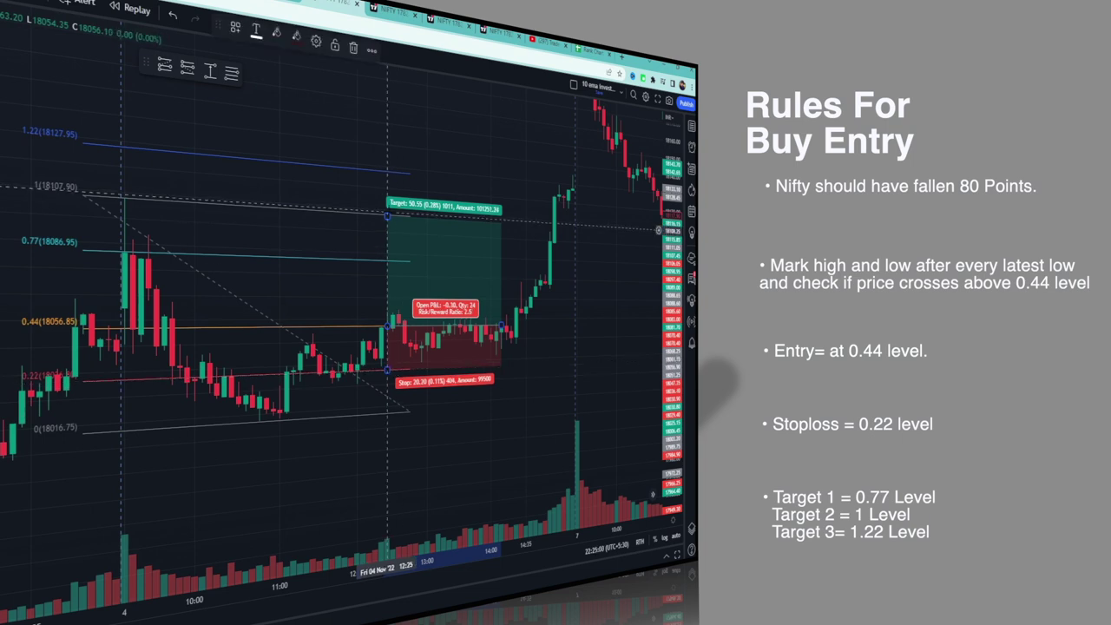
drag(390, 218, 393, 298)
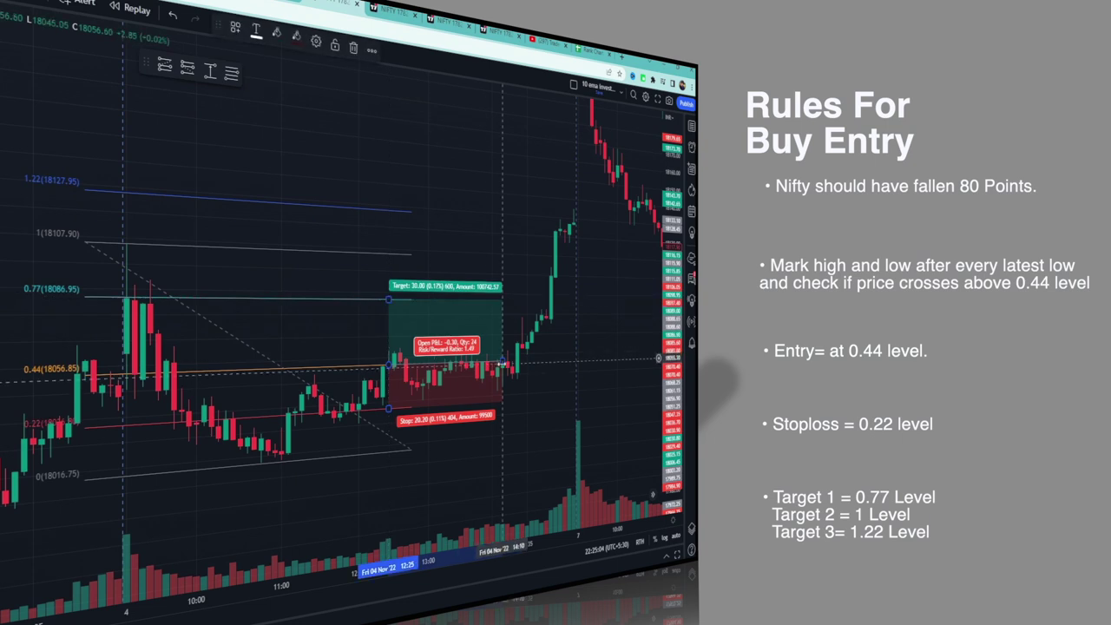
Step: Raise the long position's target to the 1.22 level and extend the position to about 15:15 on 4 November
drag(503, 361, 552, 355)
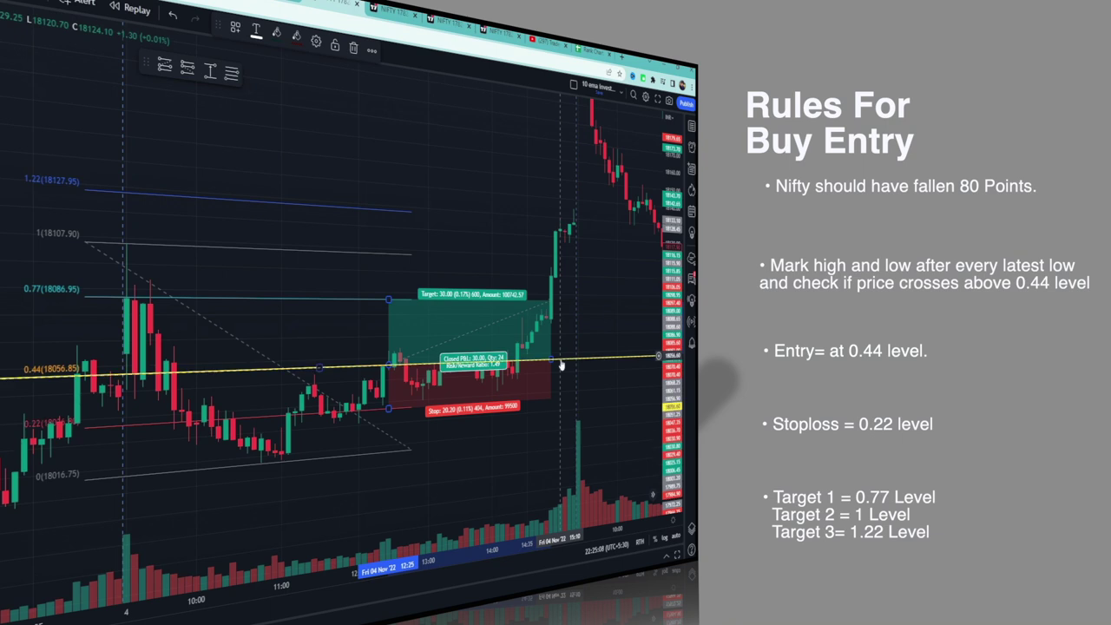
drag(387, 299, 305, 212)
drag(754, 369, 775, 372)
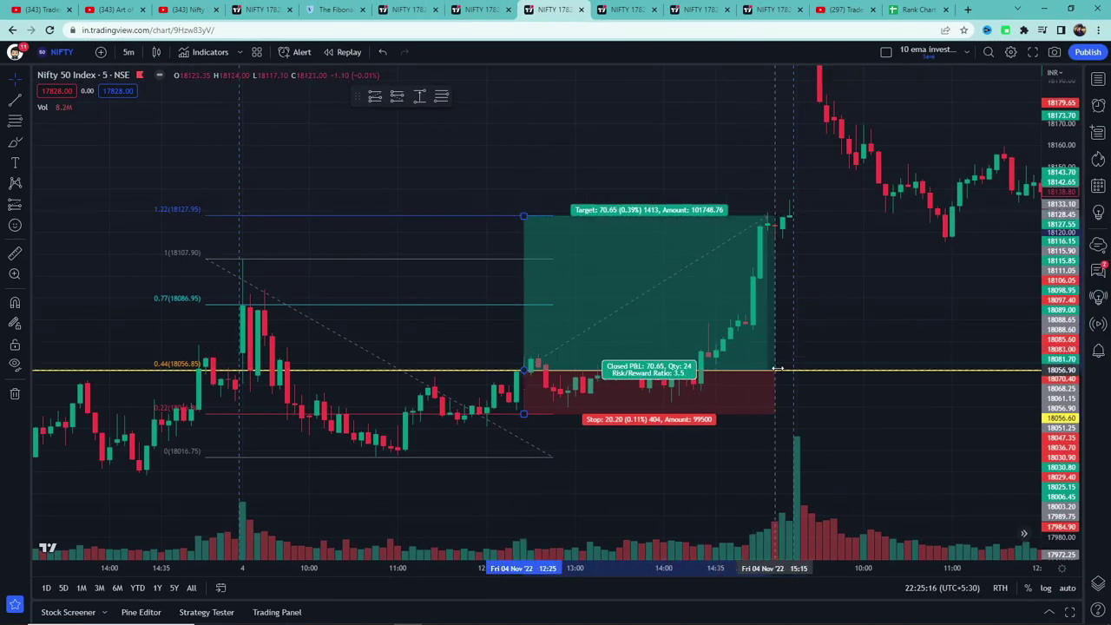
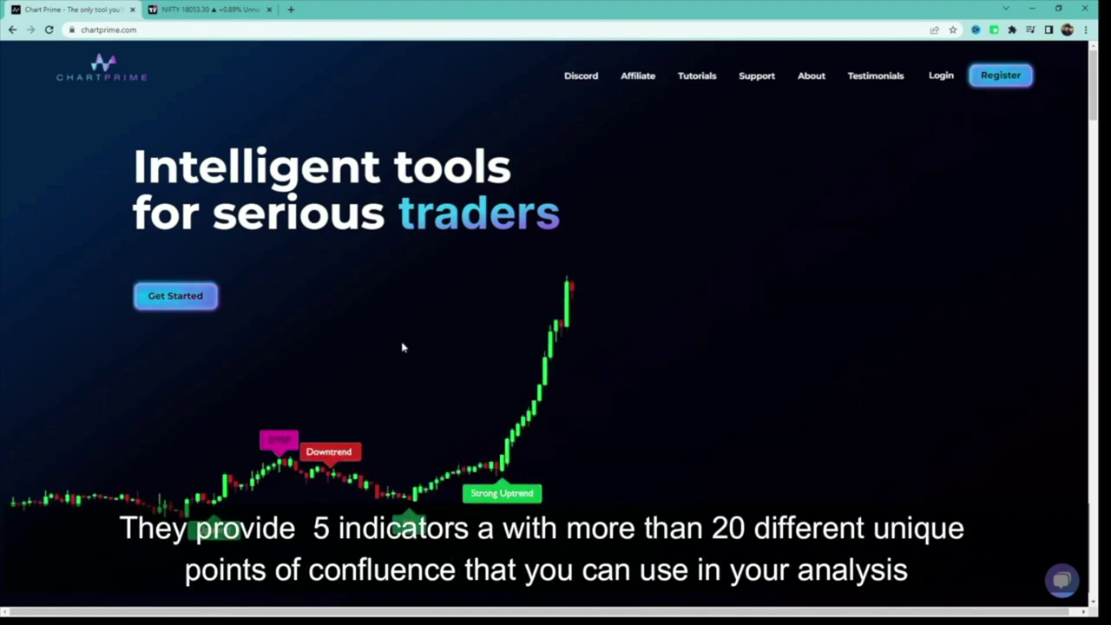
scroll(426, 330, down, 2)
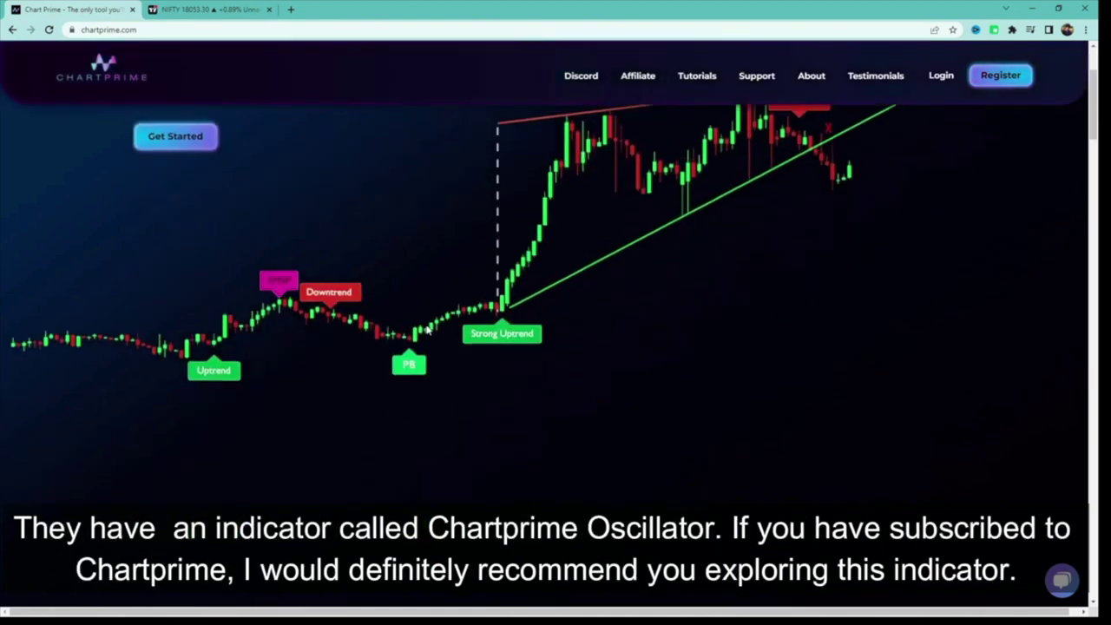
scroll(426, 329, up, 2)
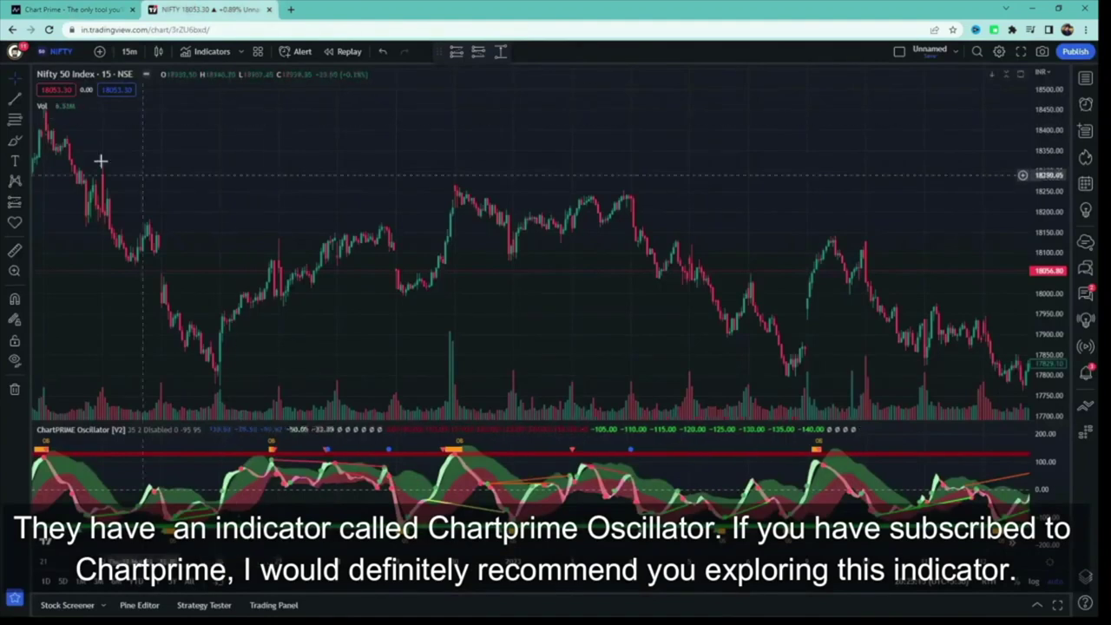
Step: Enlarge the ChartPRIME Oscillator pane on the 15-minute Nifty chart, and rescale and shift the price chart above it
mouse_move(134, 432)
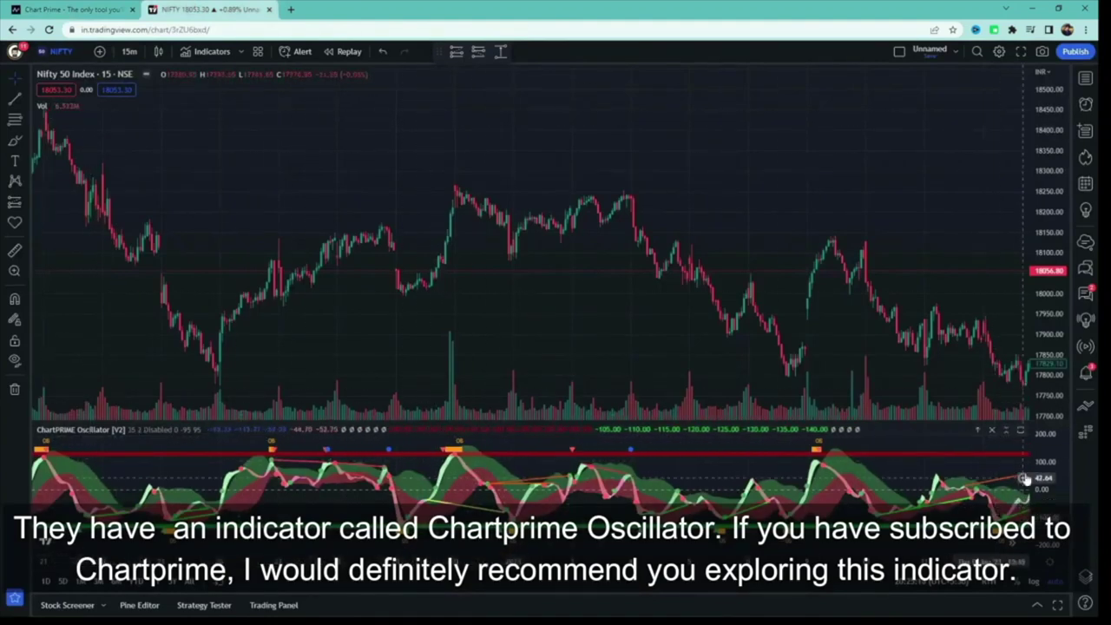
drag(911, 423, 873, 299)
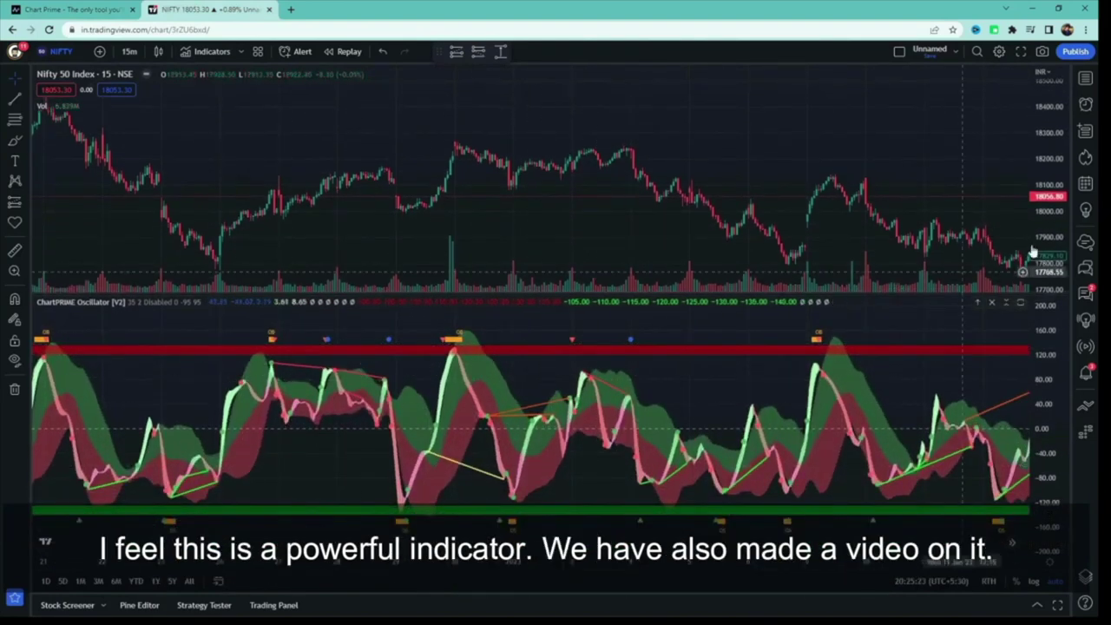
drag(1032, 251, 949, 196)
drag(575, 246, 533, 191)
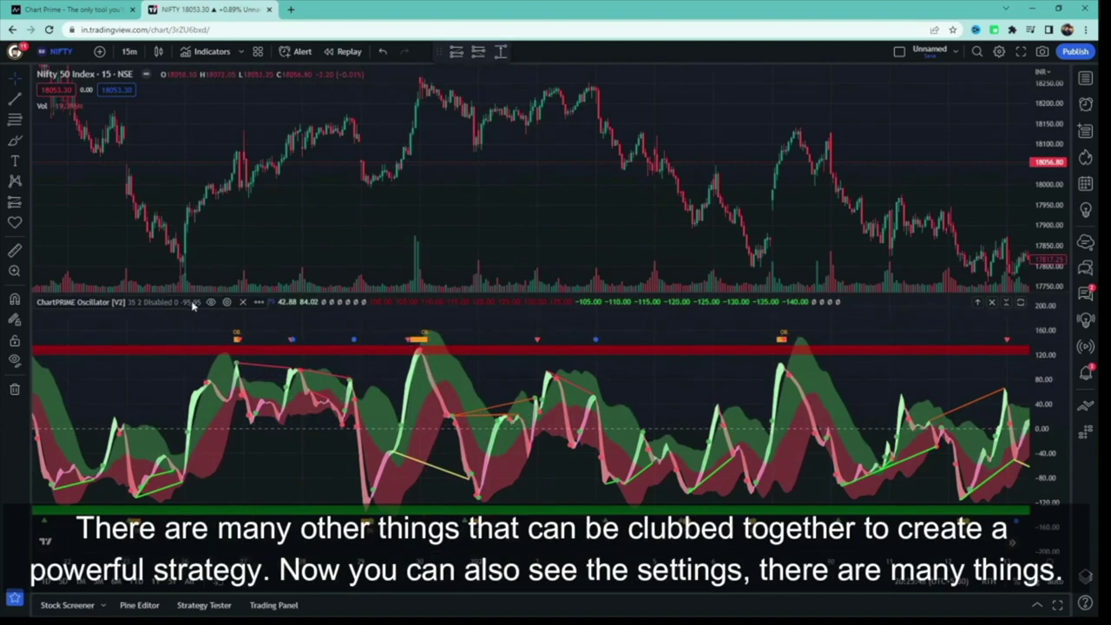
Step: Examine the input and style settings of the ChartPRIME Oscillator [V2]
click(227, 302)
scroll(531, 371, down, 5)
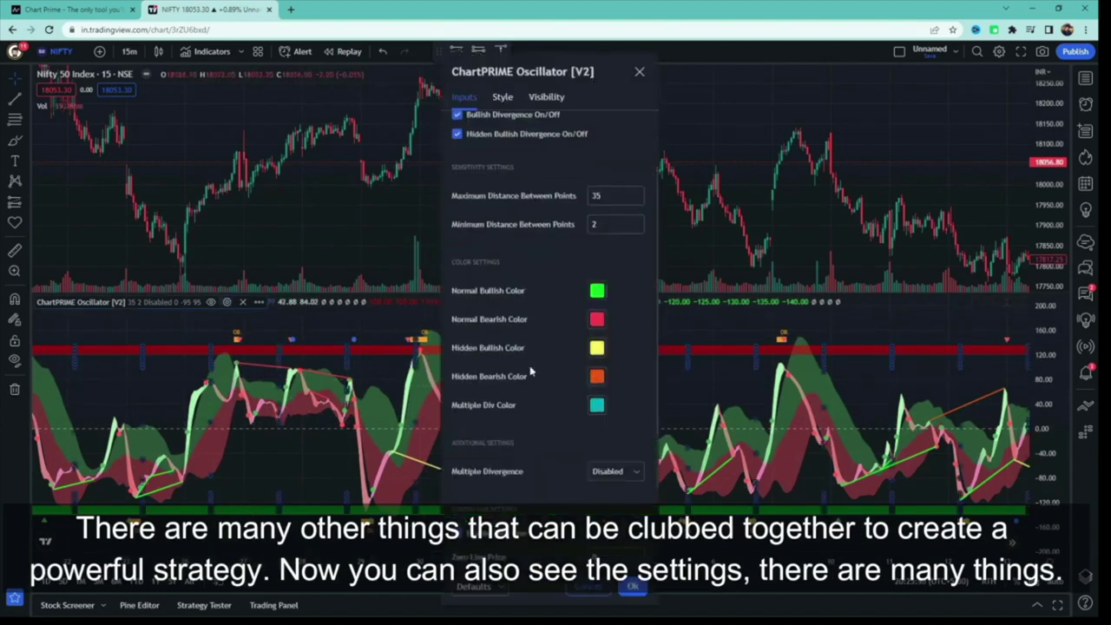
scroll(531, 371, up, 4)
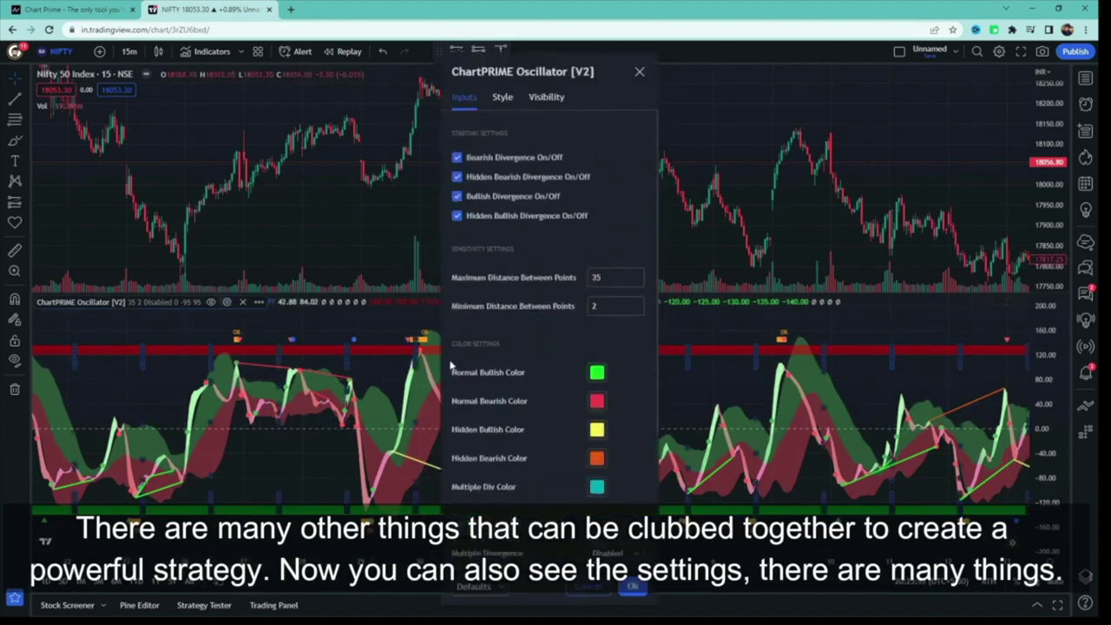
scroll(539, 310, down, 3)
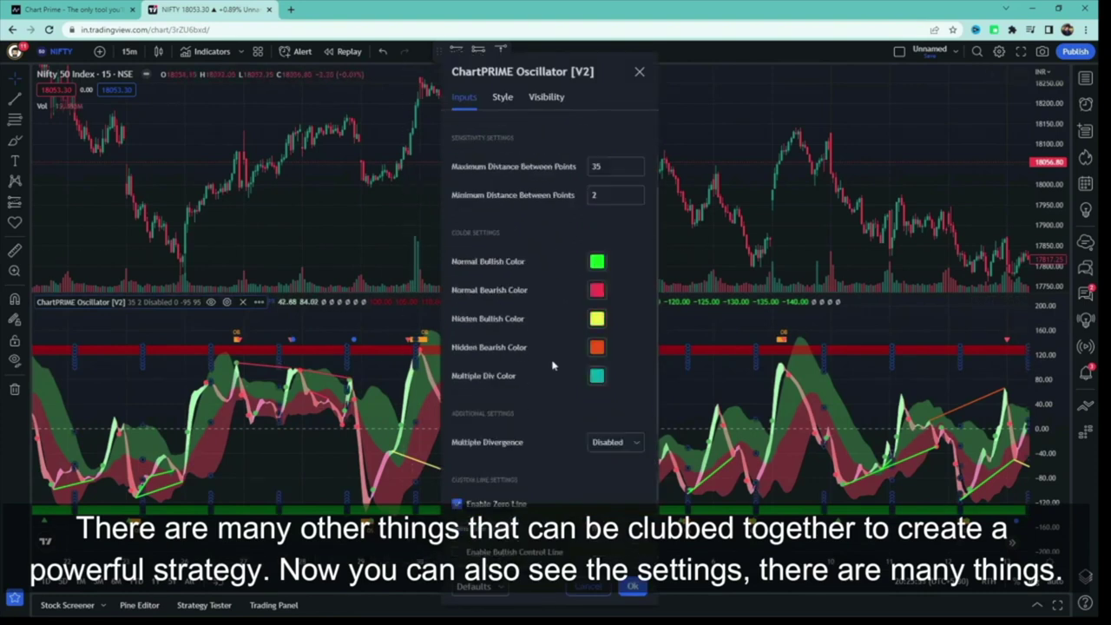
scroll(543, 308, up, 3)
click(502, 96)
scroll(638, 555, down, 5)
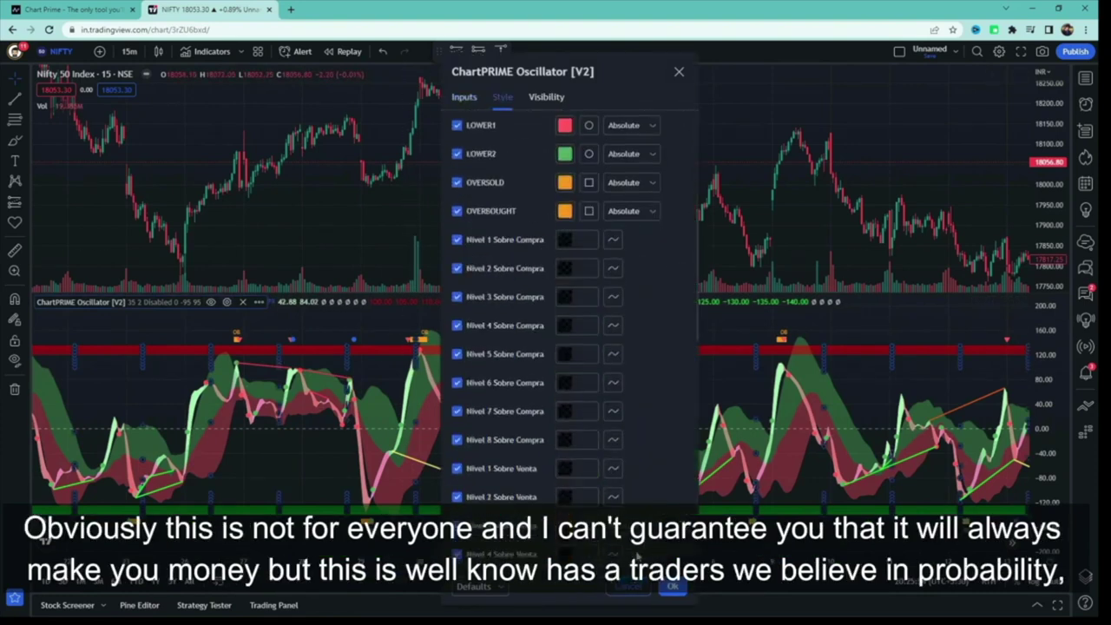
click(670, 588)
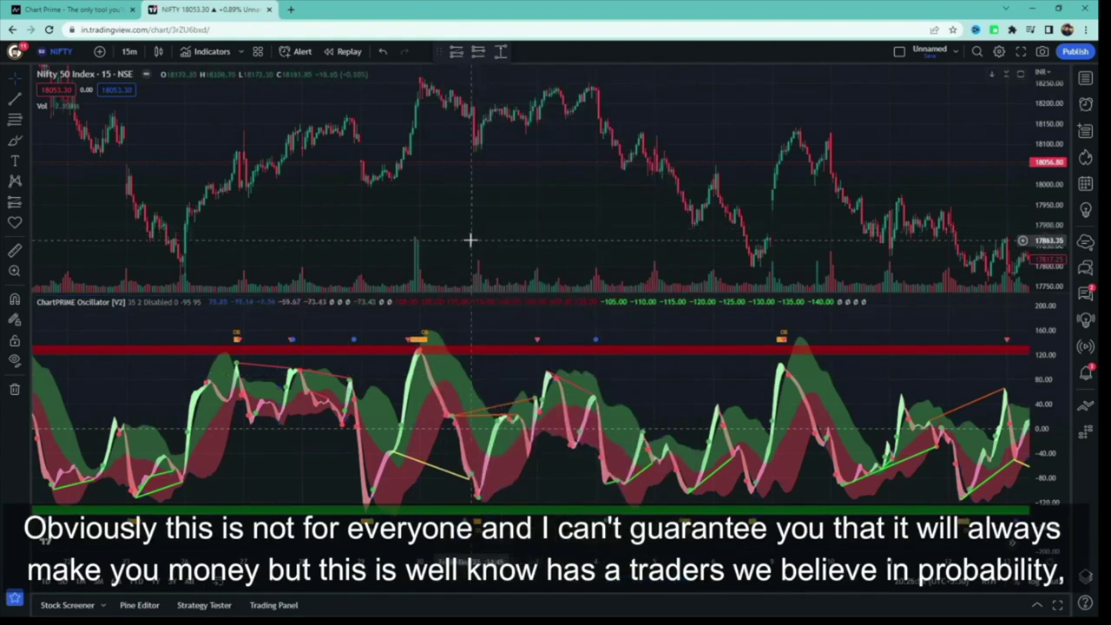
Step: Switch to the Chart Prime website and look through its features, membership plans and How It Works section
click(63, 9)
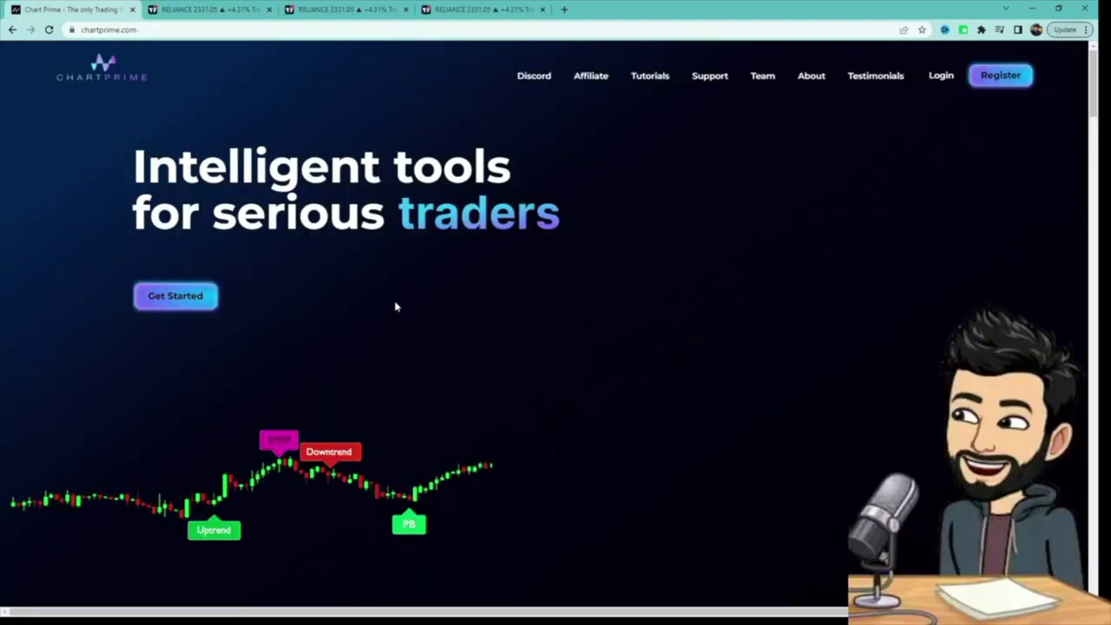
scroll(624, 338, down, 10)
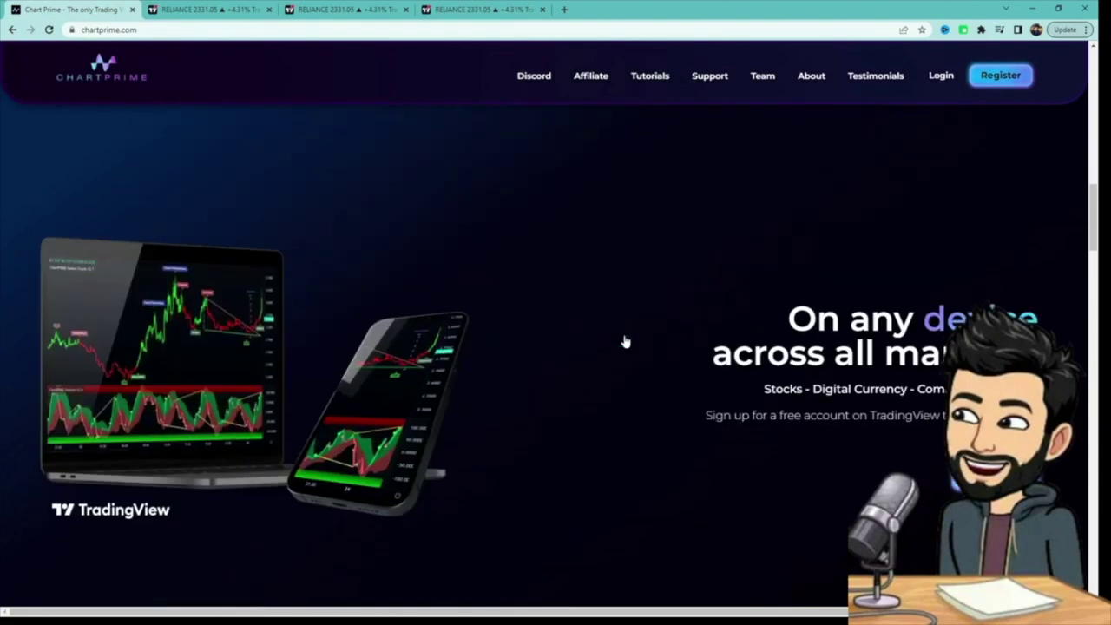
scroll(624, 341, down, 15)
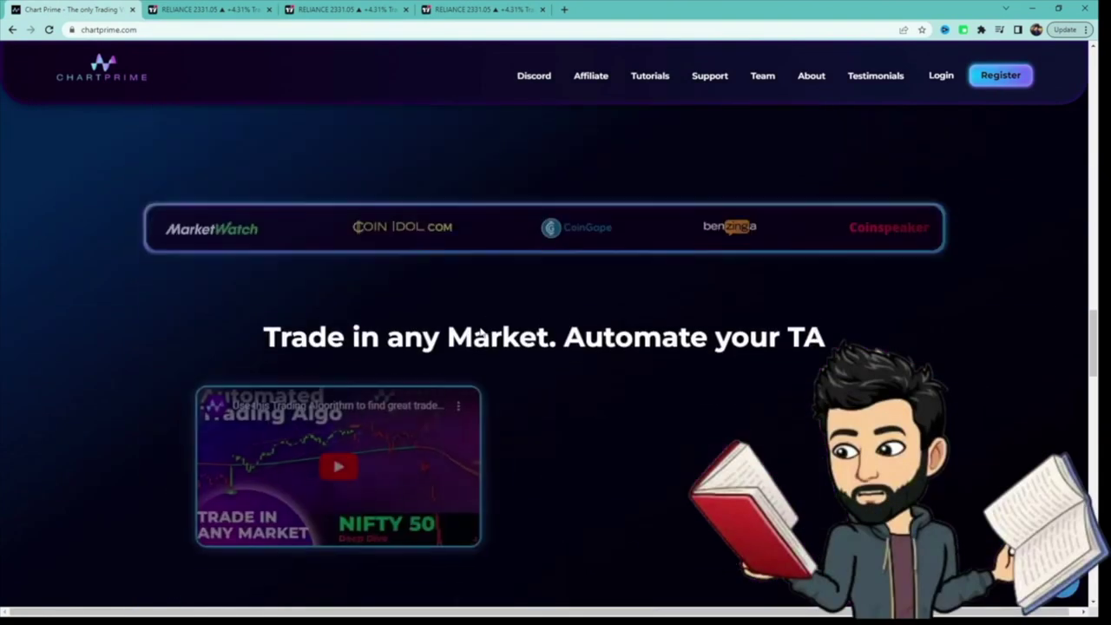
scroll(477, 335, down, 15)
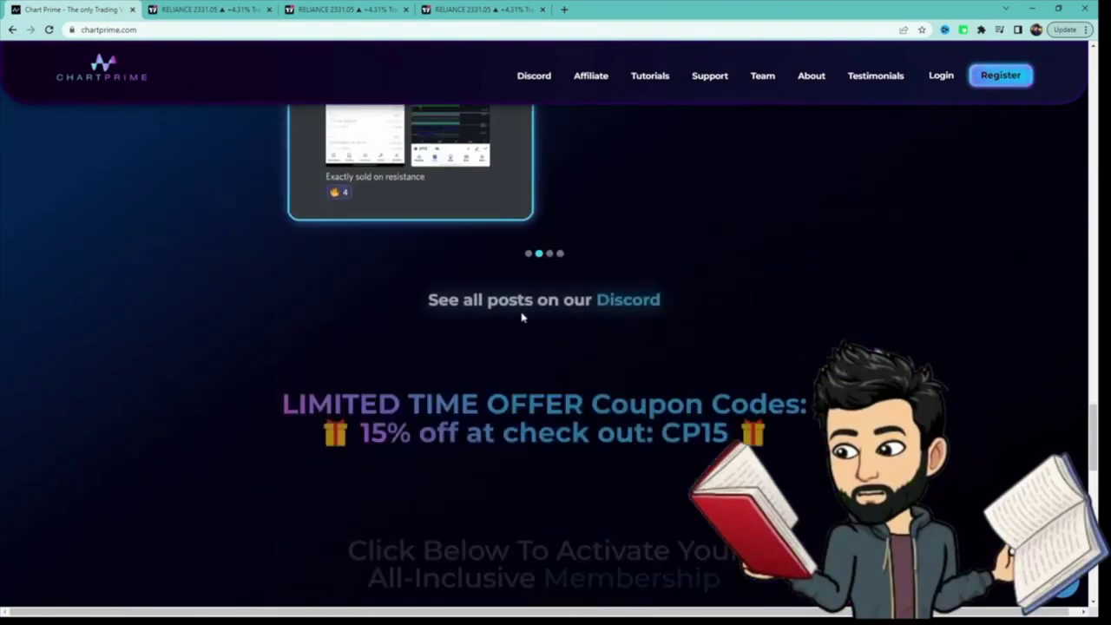
scroll(590, 320, down, 1)
scroll(694, 330, up, 3)
scroll(755, 347, down, 5)
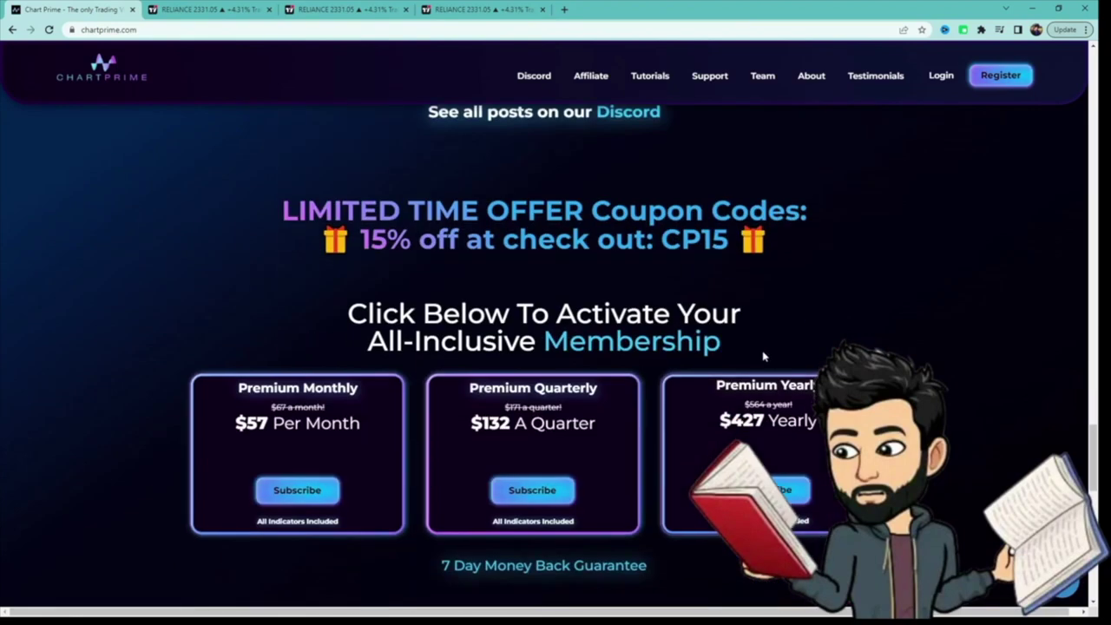
scroll(764, 356, down, 10)
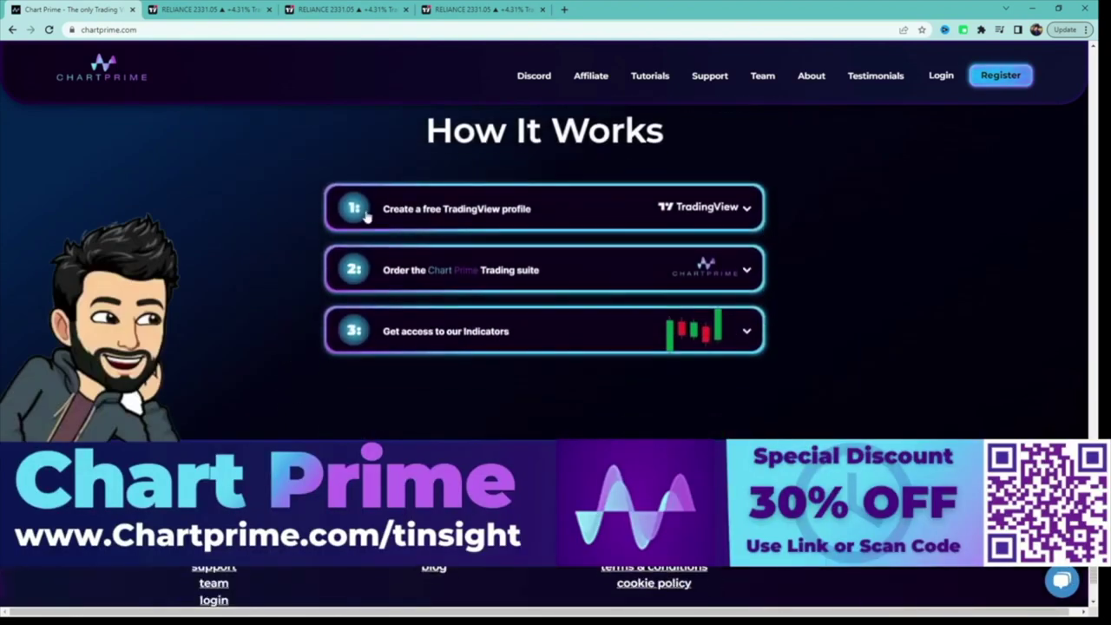
scroll(855, 389, up, 12)
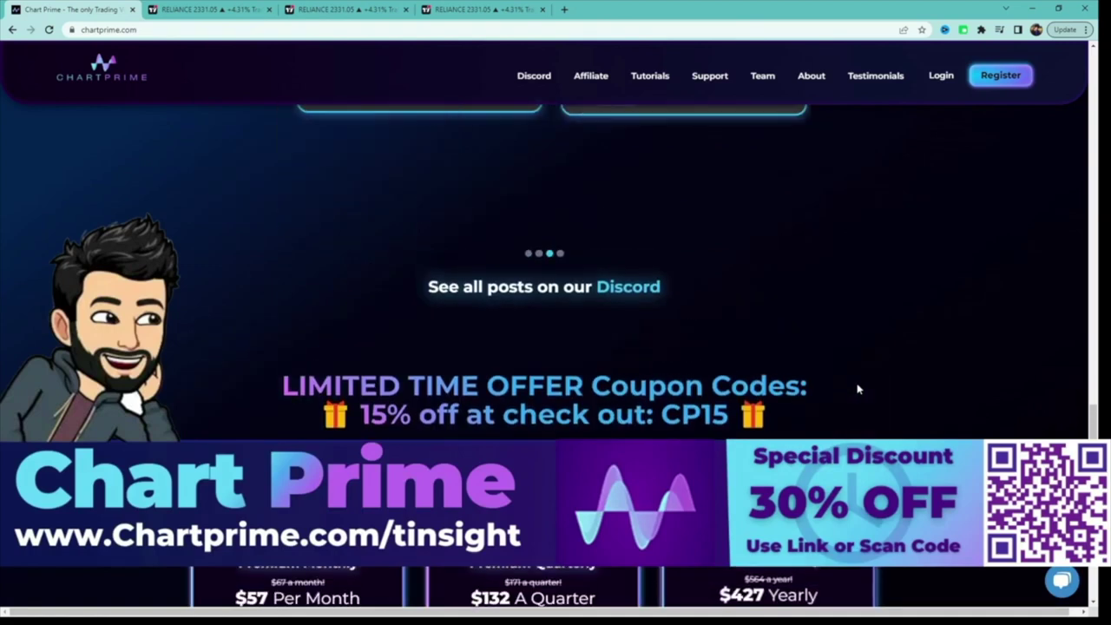
scroll(856, 390, up, 8)
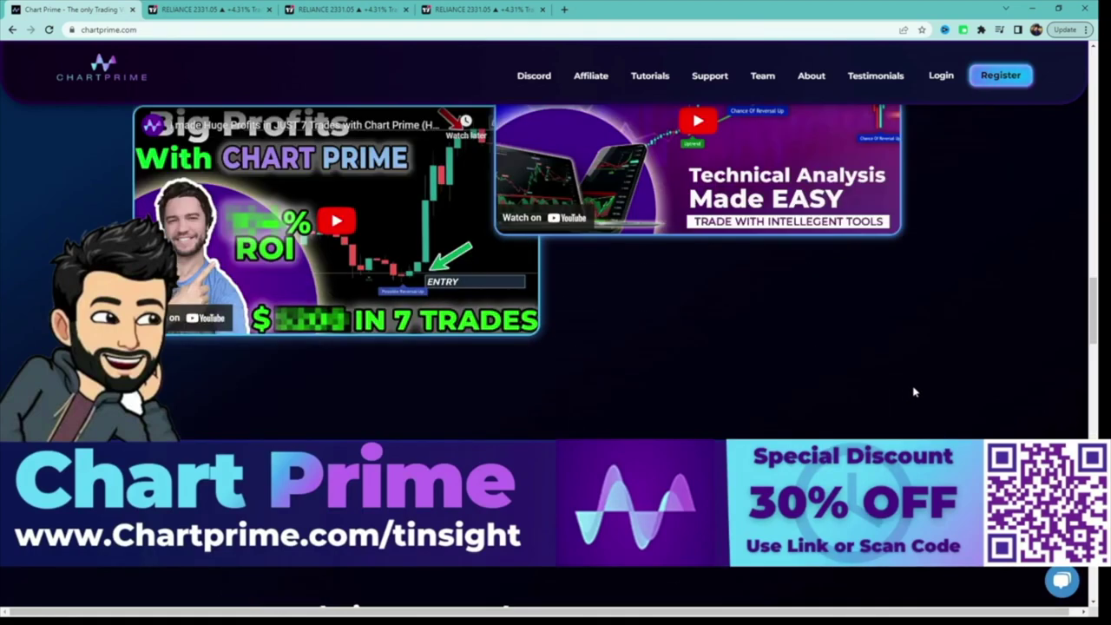
scroll(911, 260, up, 8)
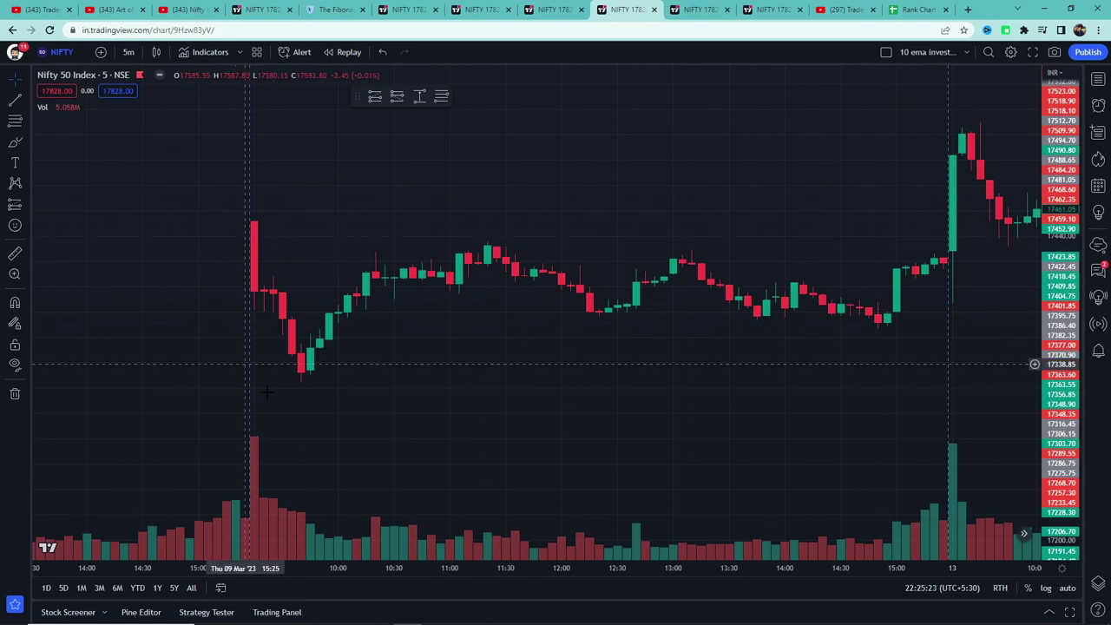
Step: Measure the fall from the 10 March opening high to the morning low on the five-minute Nifty chart
click(419, 96)
drag(228, 219, 355, 379)
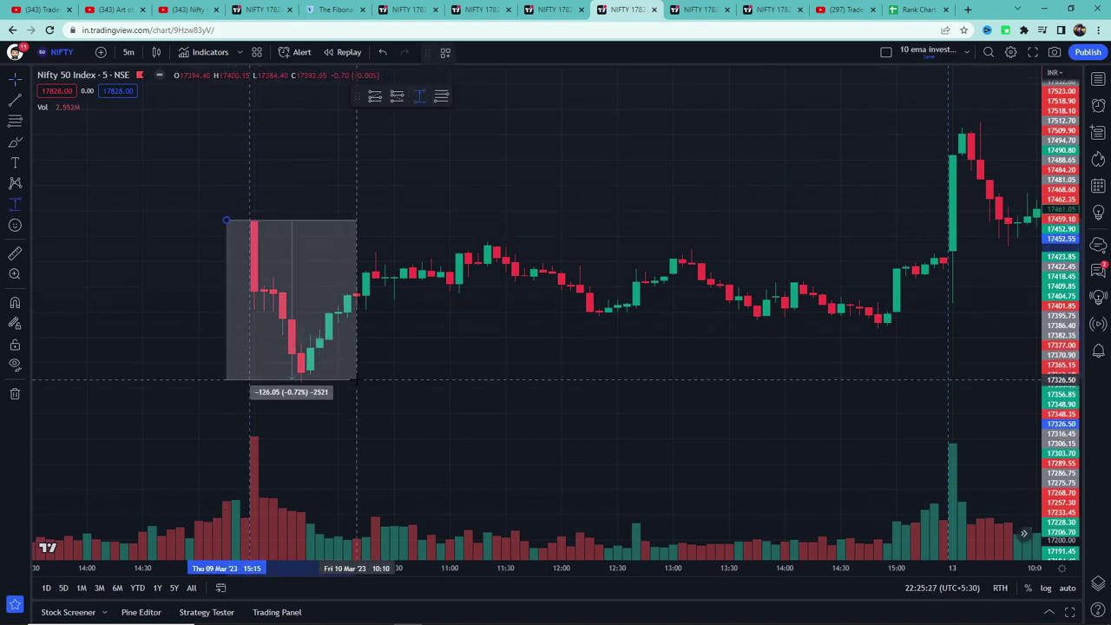
click(355, 379)
Step: Draw a Fib retracement from the 10 March high at about 17452.10 to the morning low at about 17324.25
click(440, 98)
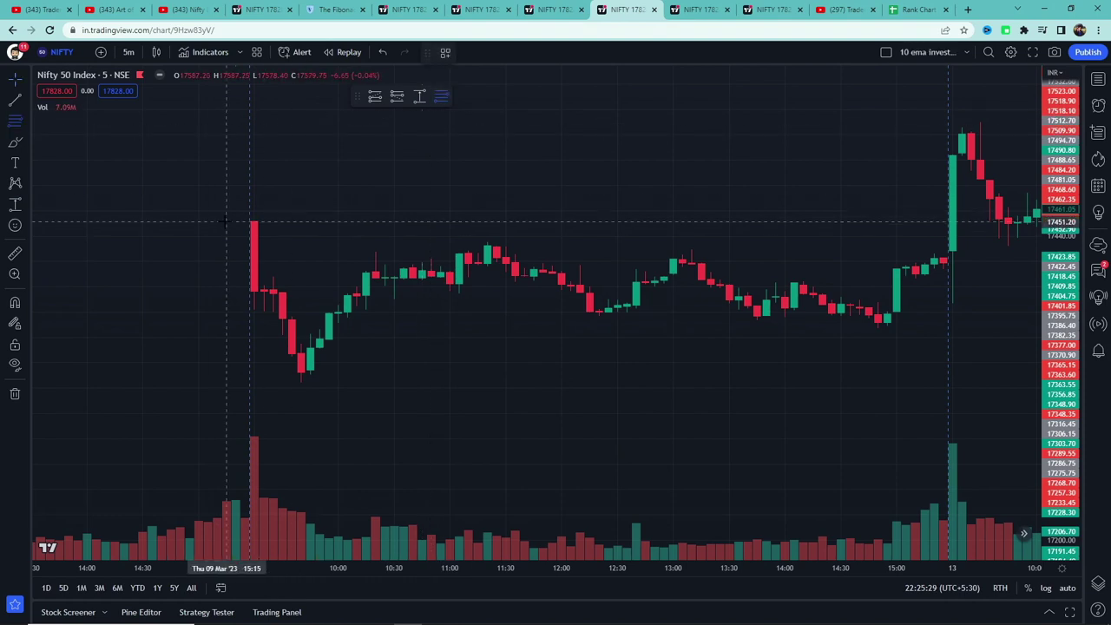
click(226, 220)
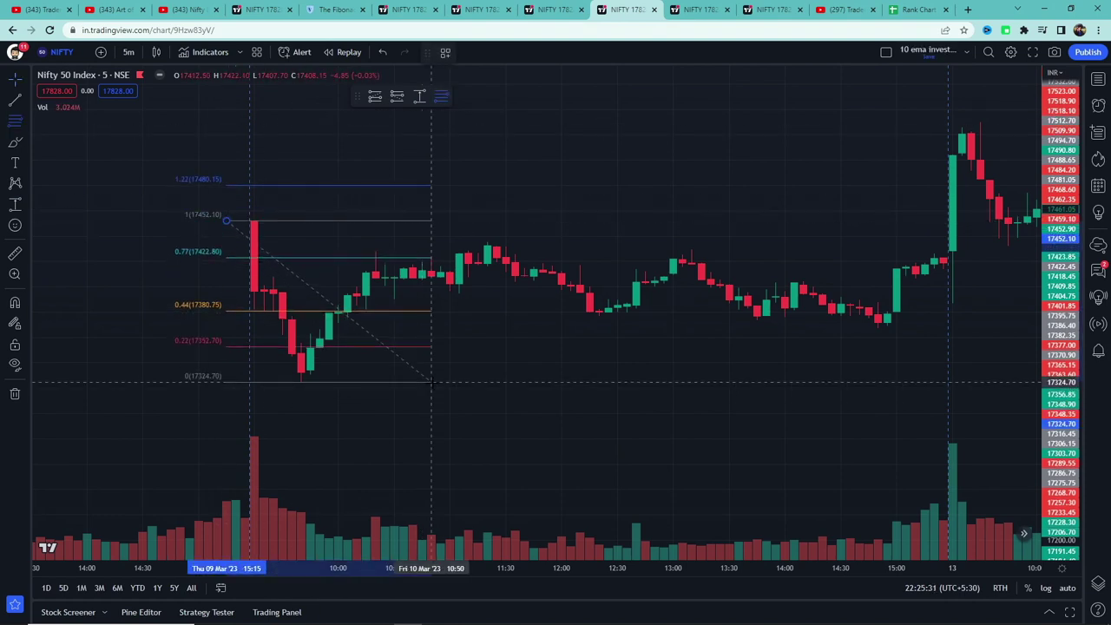
click(412, 382)
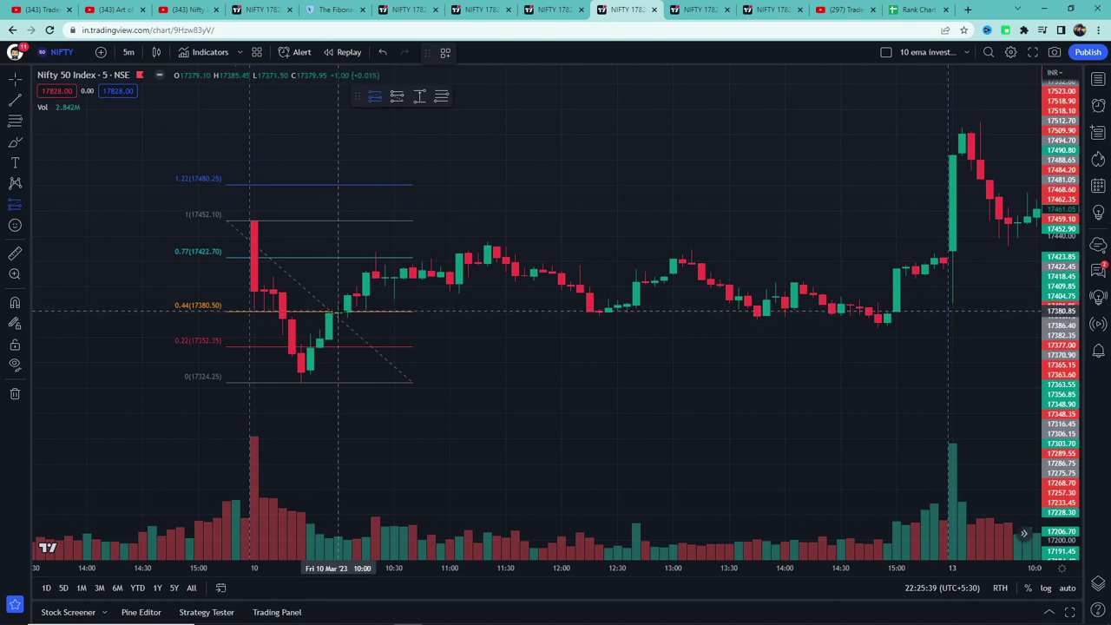
Step: Place a long position at the 0.44 level from 10:00 to about 12:30 on 10 March, with its stop at 0.22 and target at 0.77
click(338, 311)
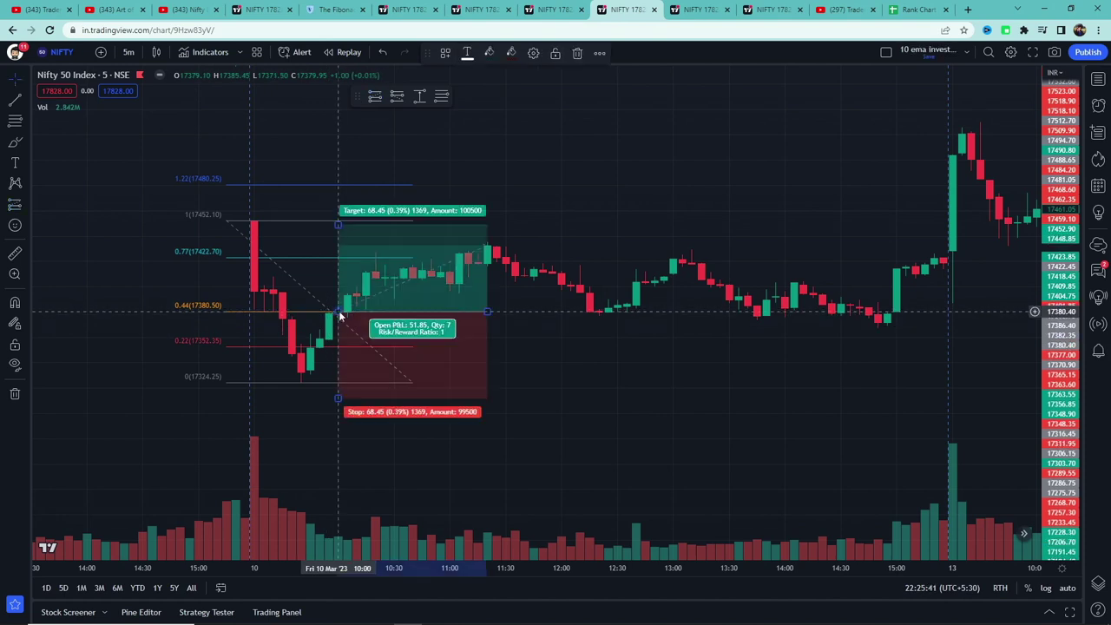
click(364, 398)
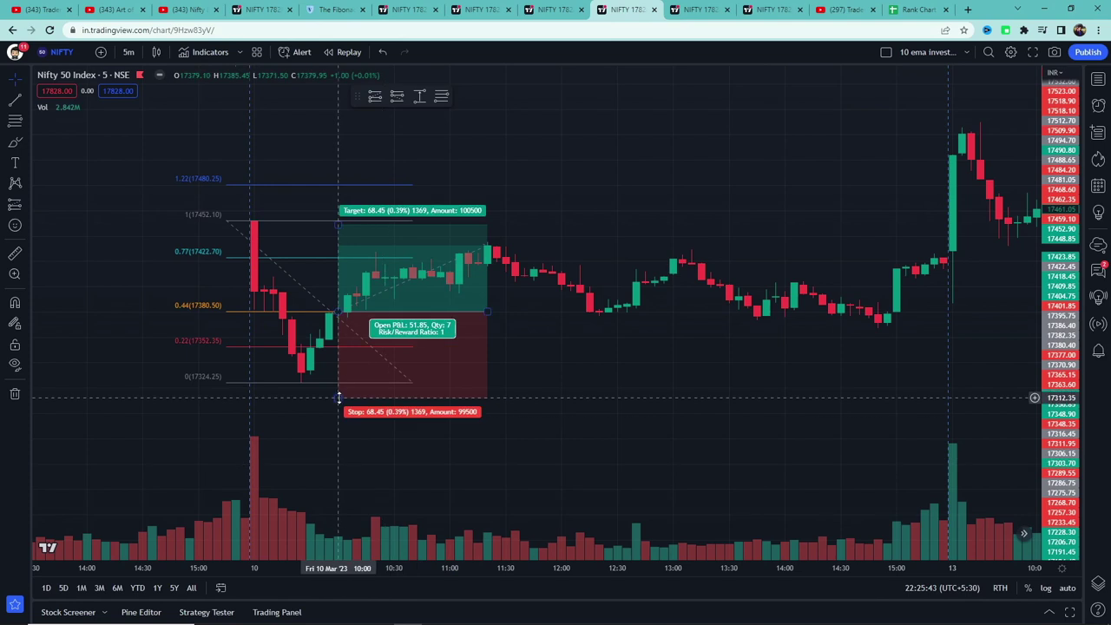
drag(364, 397, 364, 346)
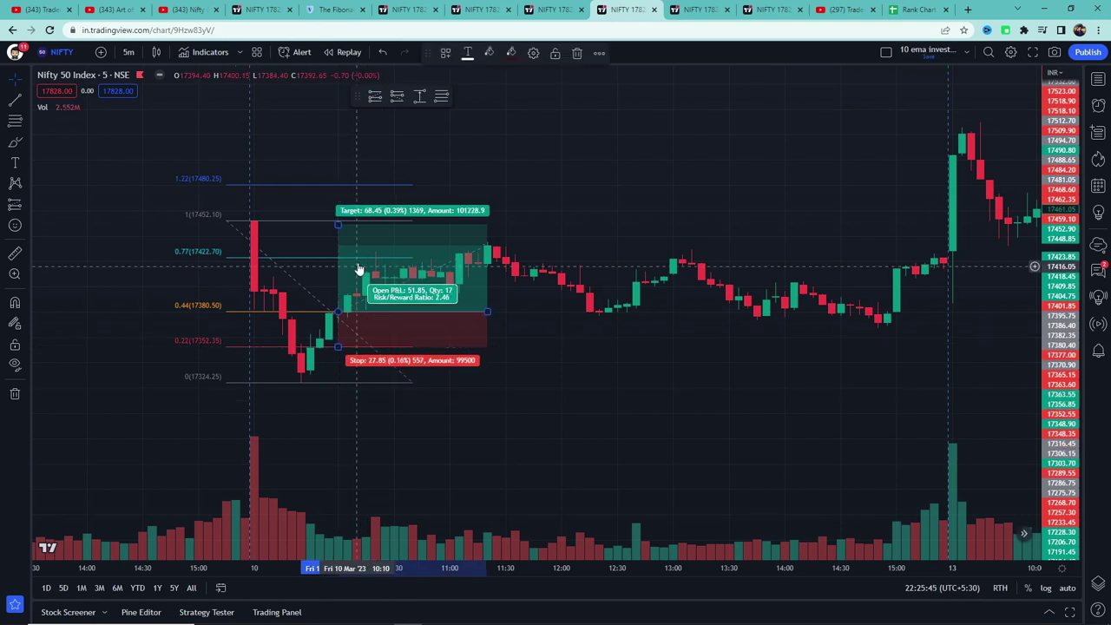
drag(339, 227, 338, 258)
drag(487, 311, 616, 310)
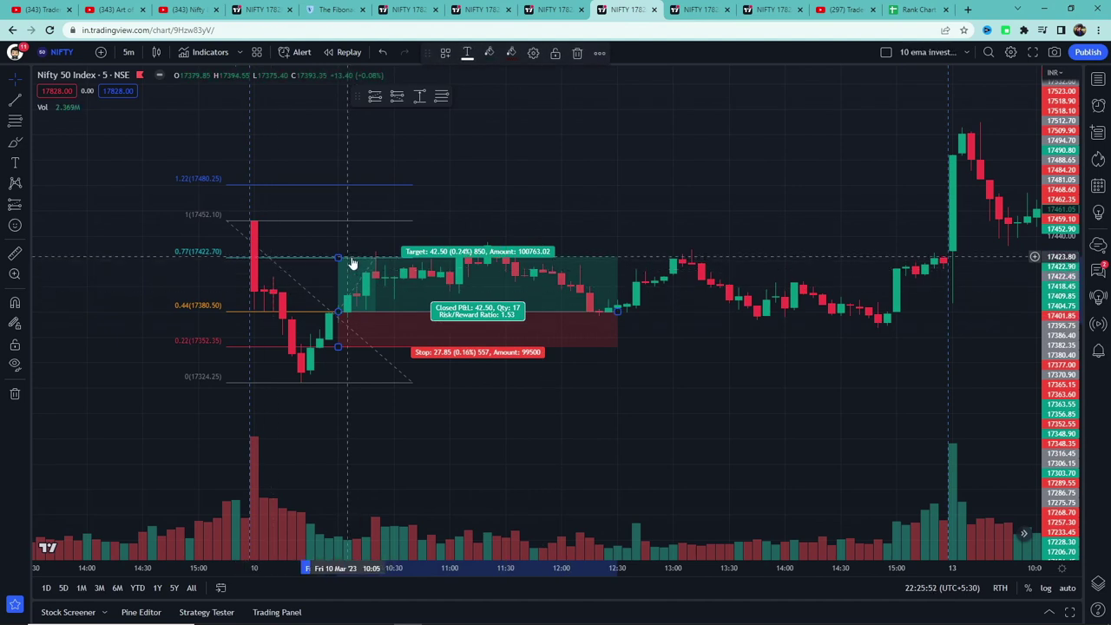
Step: Shorten the 10 March long position so it ends at about 10:45, leaving no horizontal line at the entry level
drag(616, 311, 422, 310)
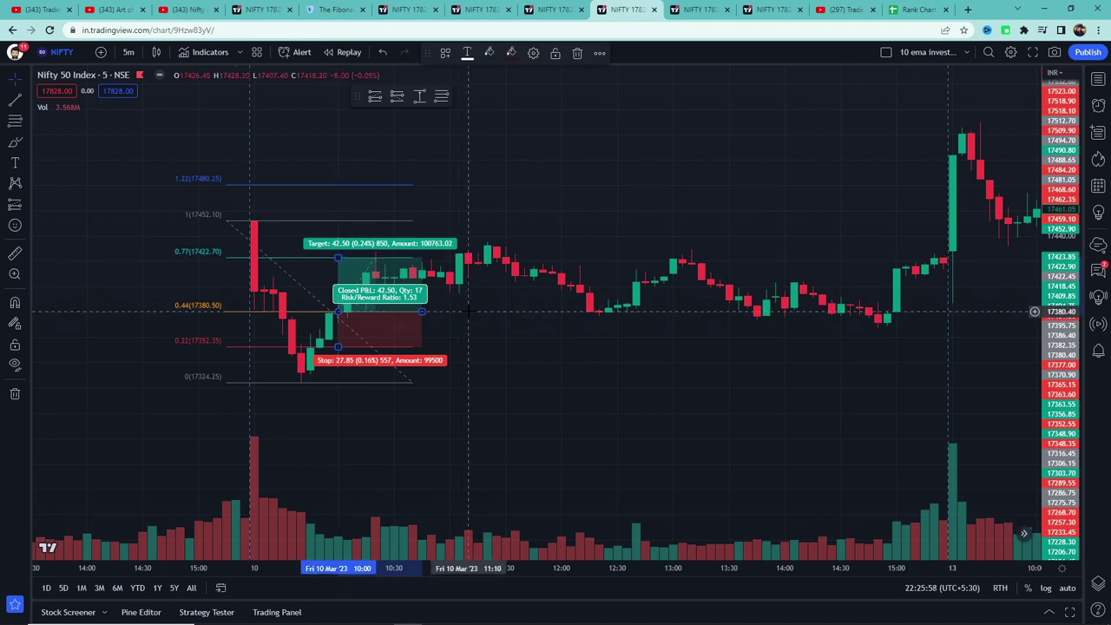
key(alt+h)
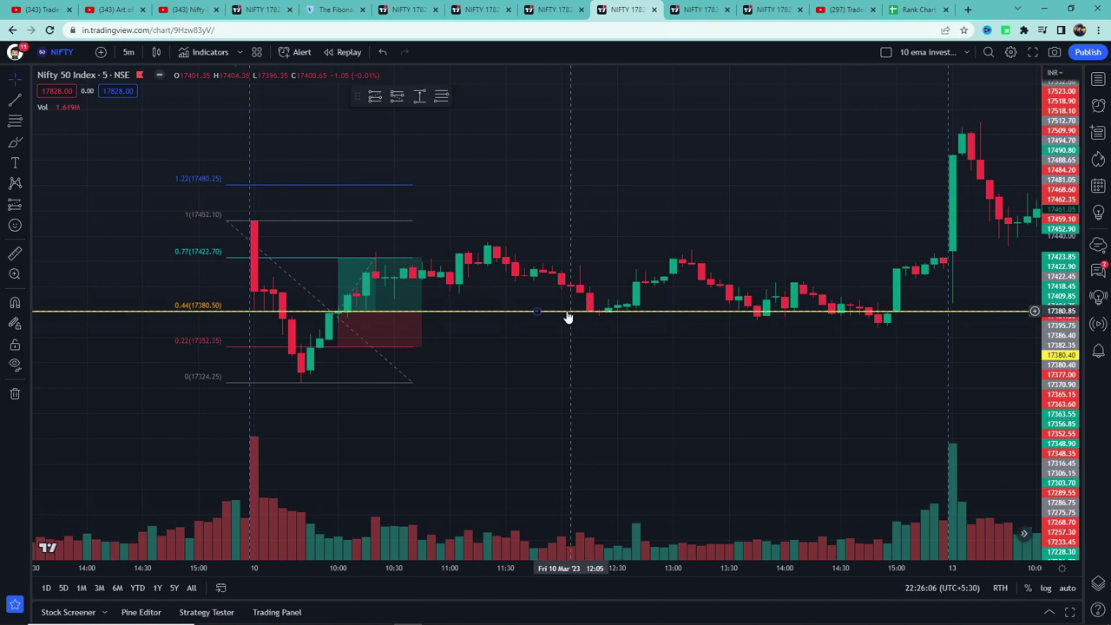
key(Delete)
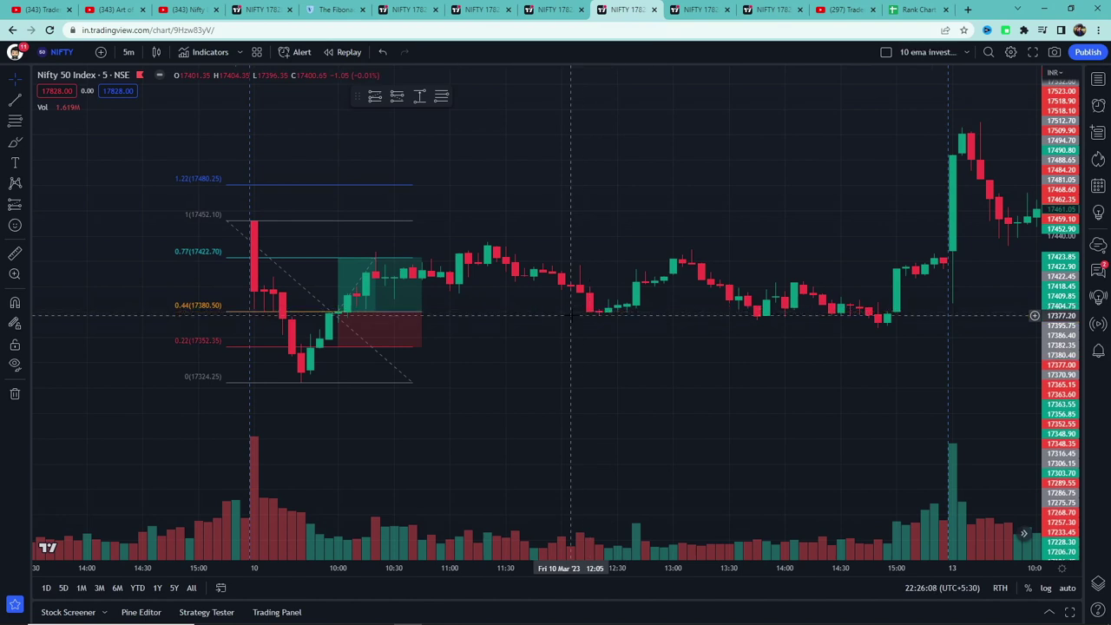
mouse_move(358, 289)
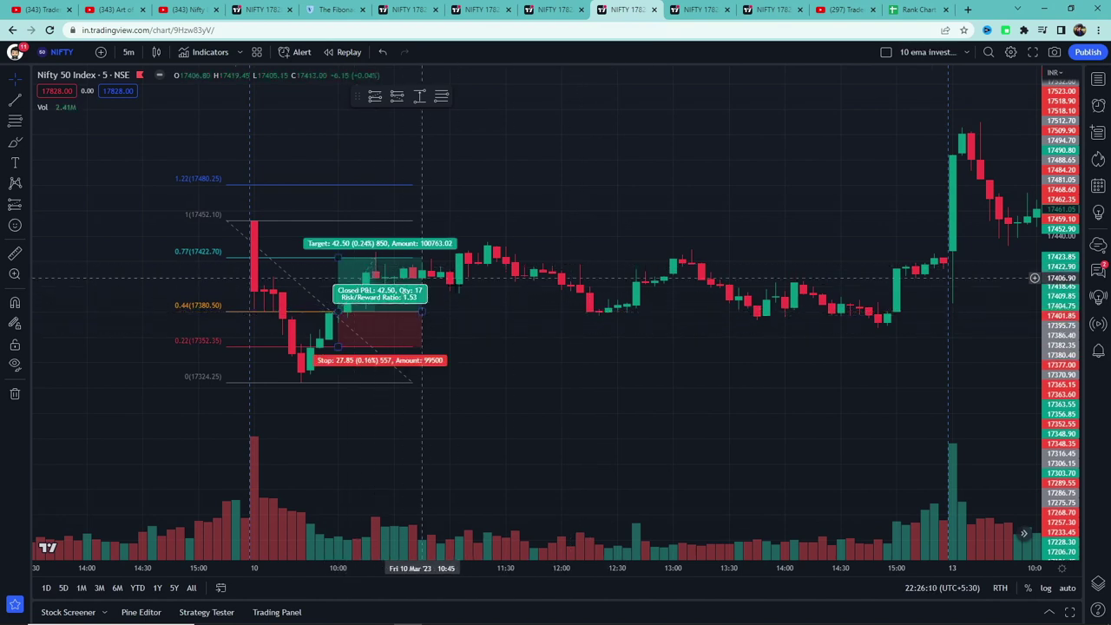
Step: On the 2 March Nifty chart, measure the morning fall and draw a Fib retracement from about 17446.00 to the low at about 17344.10
click(688, 8)
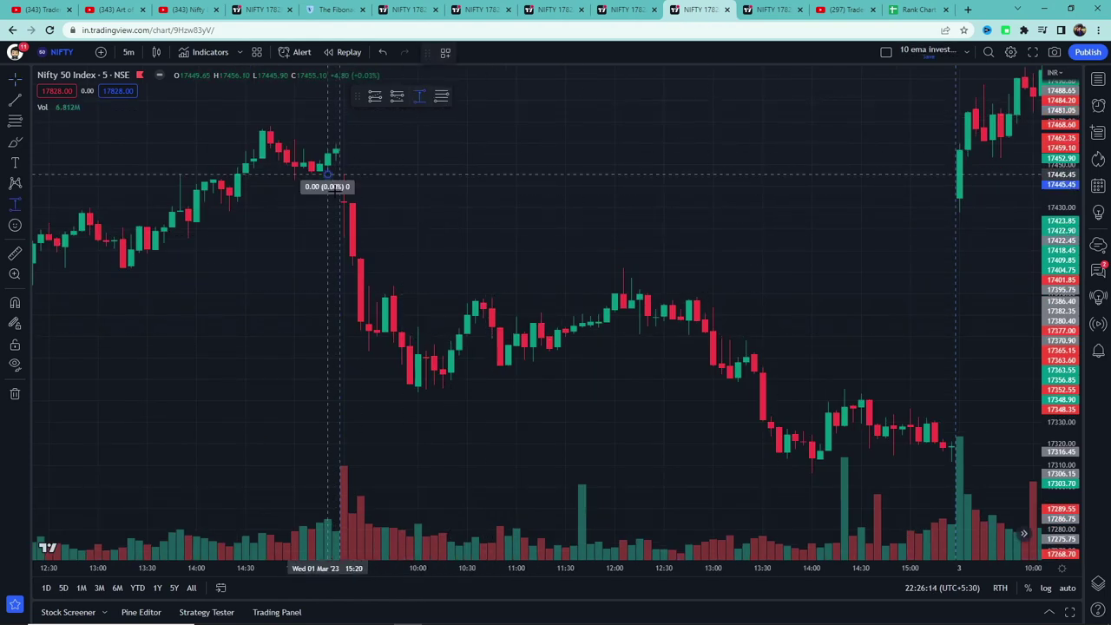
mouse_move(327, 174)
mouse_down()
mouse_move(458, 403)
mouse_move(454, 347)
mouse_up()
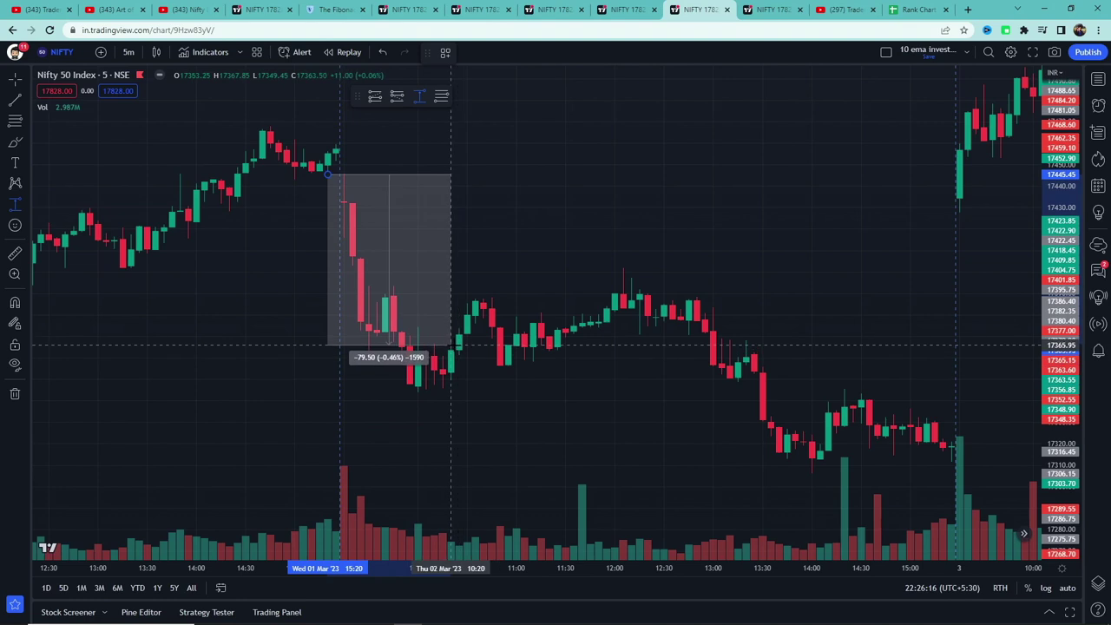
key(alt+f)
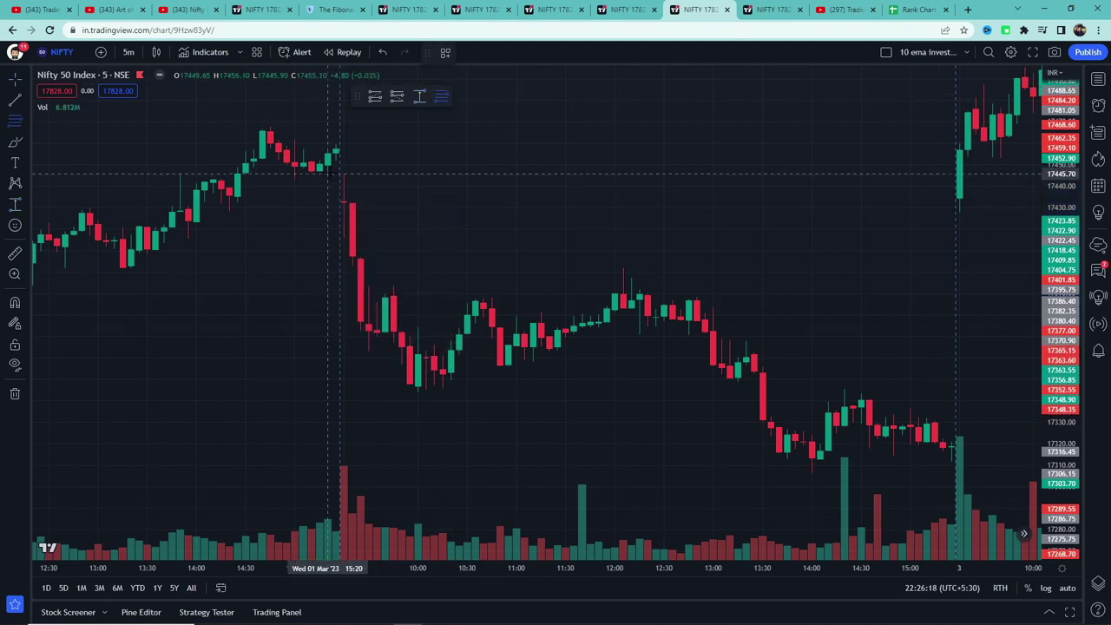
click(327, 173)
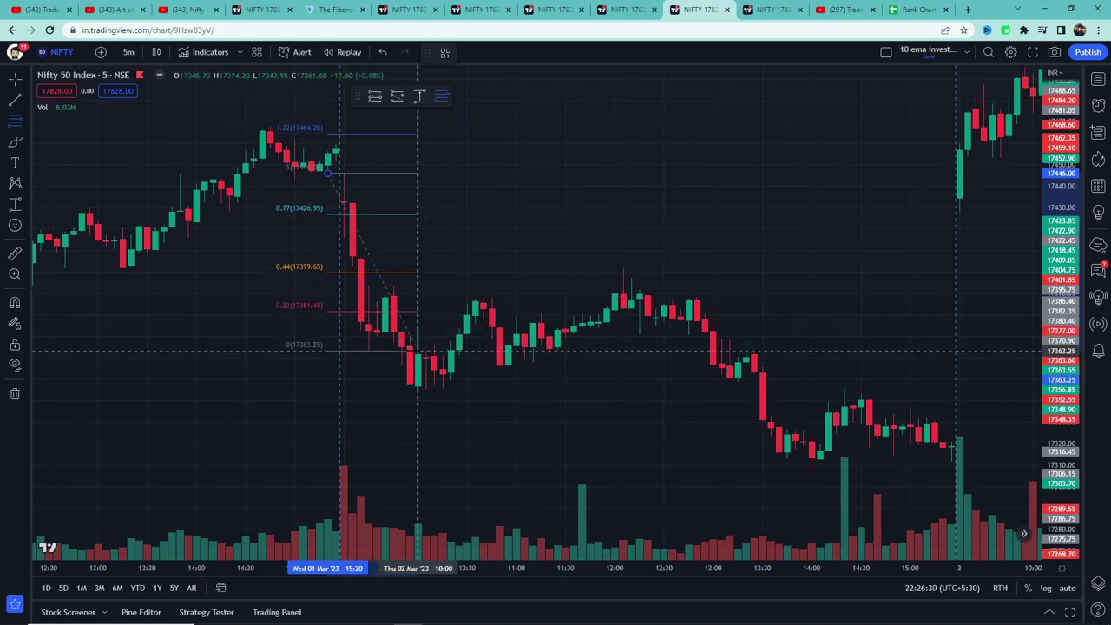
click(623, 392)
click(641, 384)
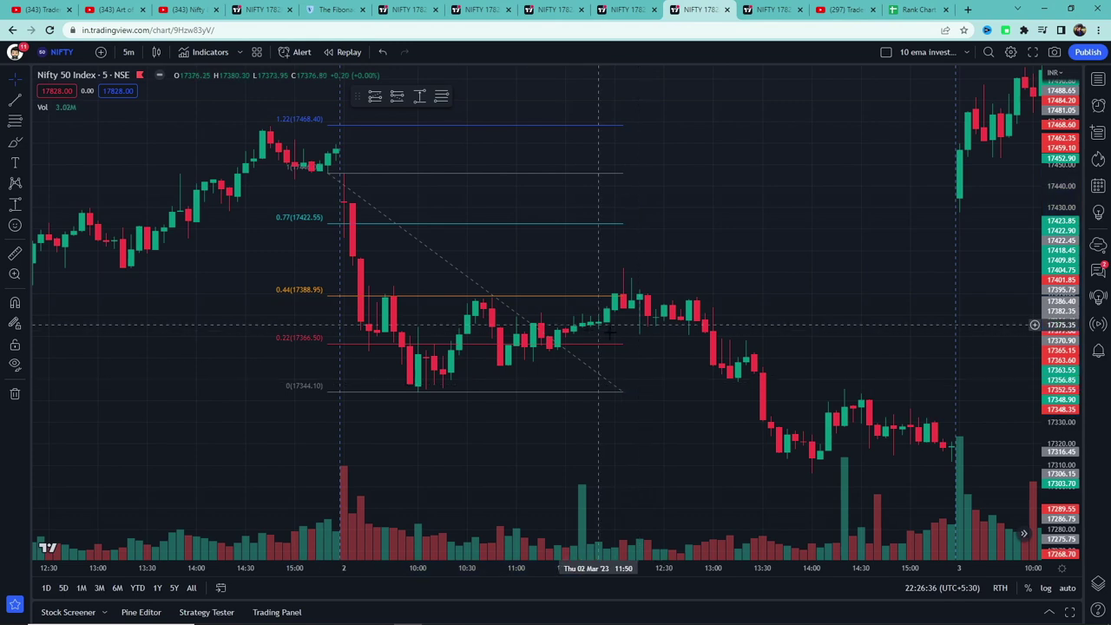
Step: Place a long position at the 0.44 level from 12:00 to about 13:00 on 2 March, with its stop at 0.22 and target at 0.77
click(374, 95)
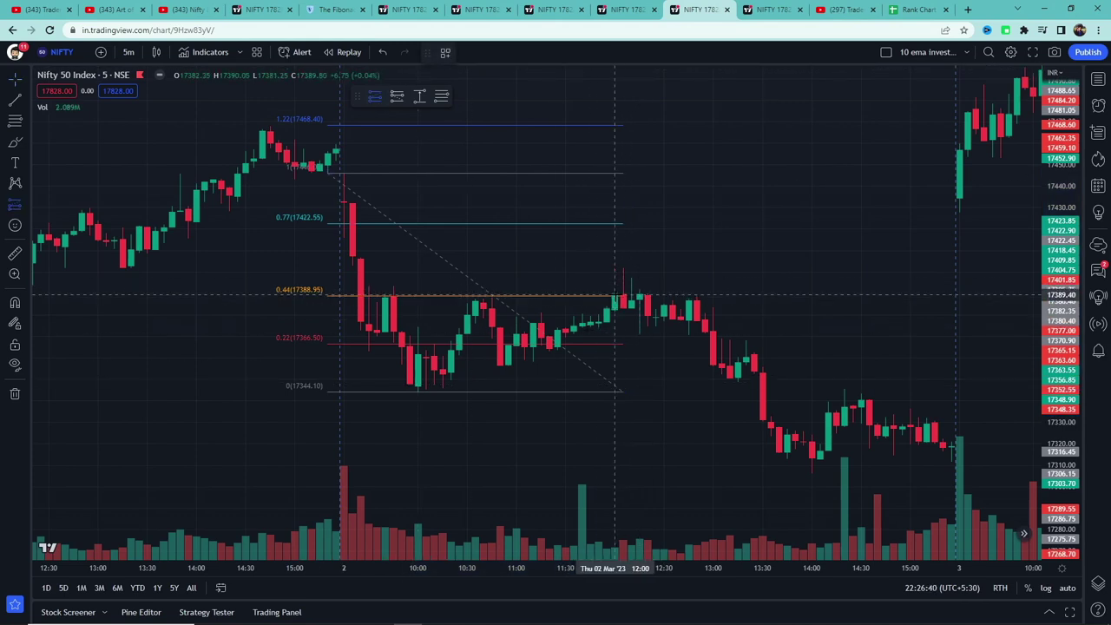
click(614, 296)
drag(615, 378, 614, 344)
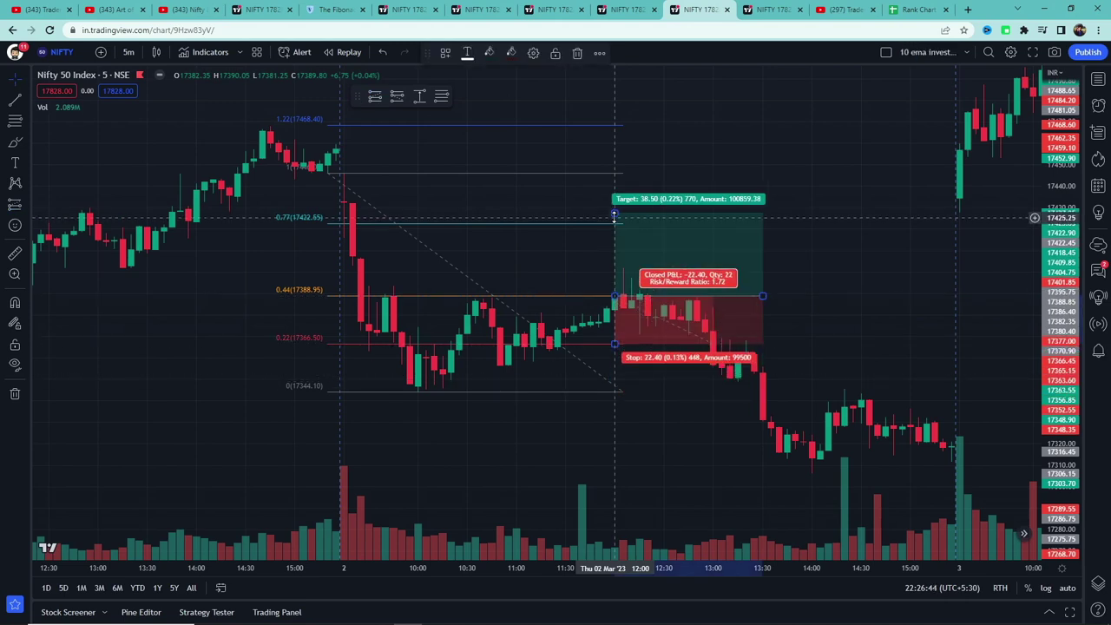
drag(615, 212, 516, 220)
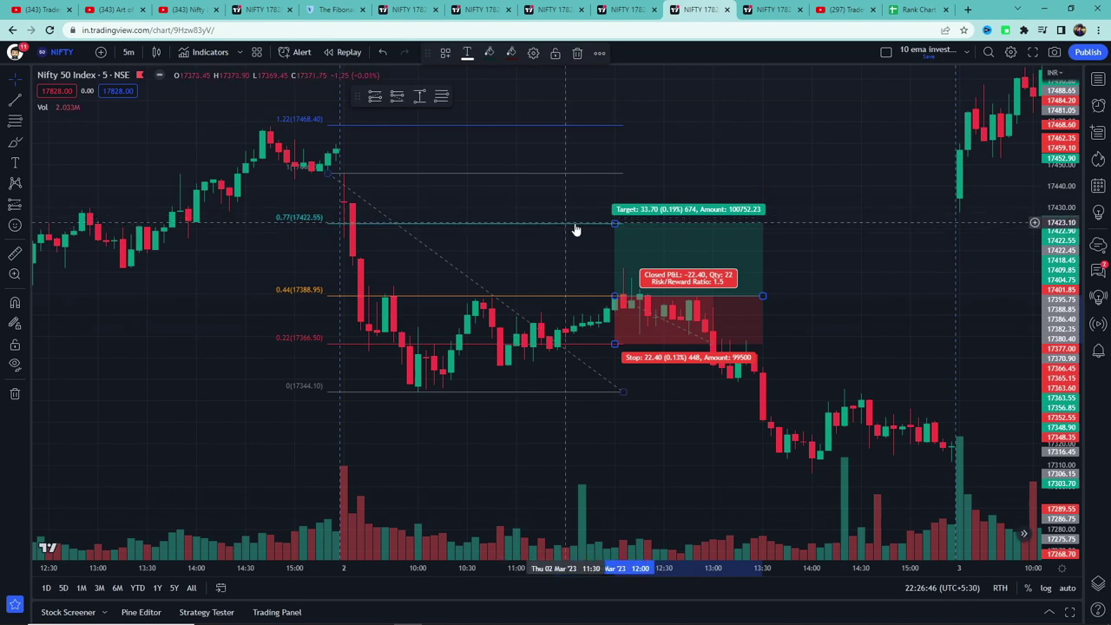
mouse_move(761, 297)
mouse_down()
mouse_move(742, 296)
mouse_move(703, 335)
mouse_up()
mouse_move(598, 340)
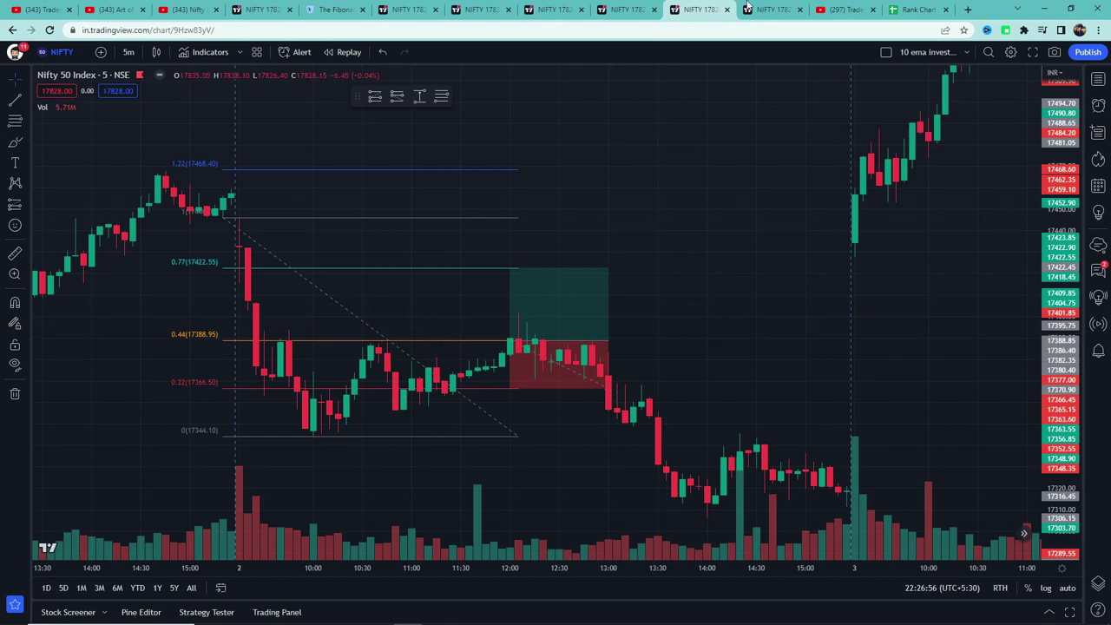
Step: On the 27 December chart, measure the morning fall and draw a Fib retracement from about 18134.85 to the low at about 17967.10
key(ctrl+Tab)
click(419, 96)
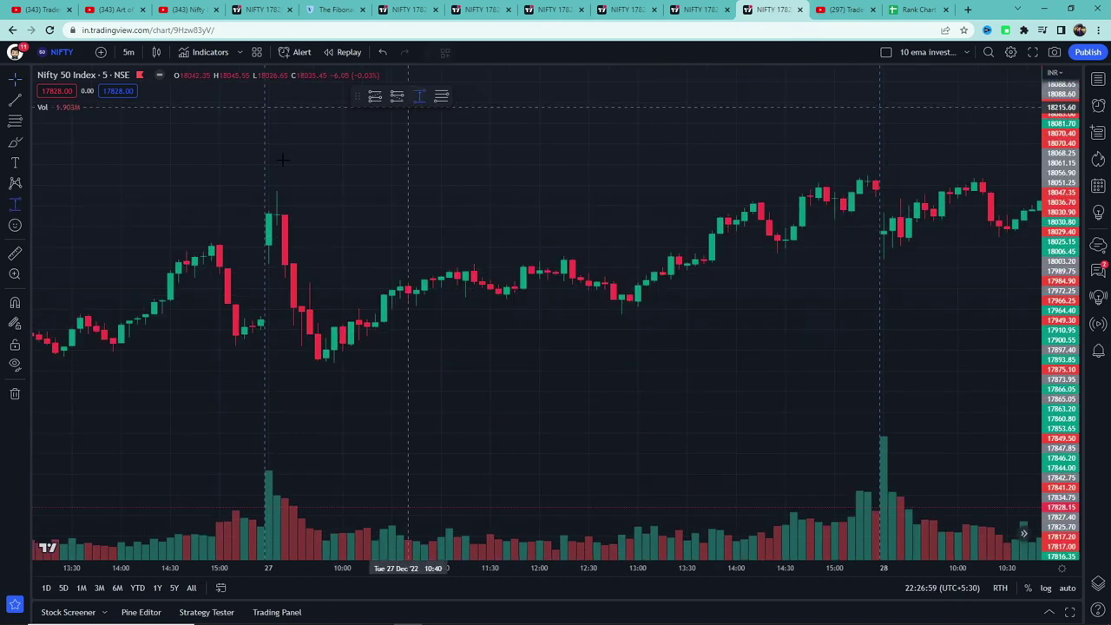
click(227, 188)
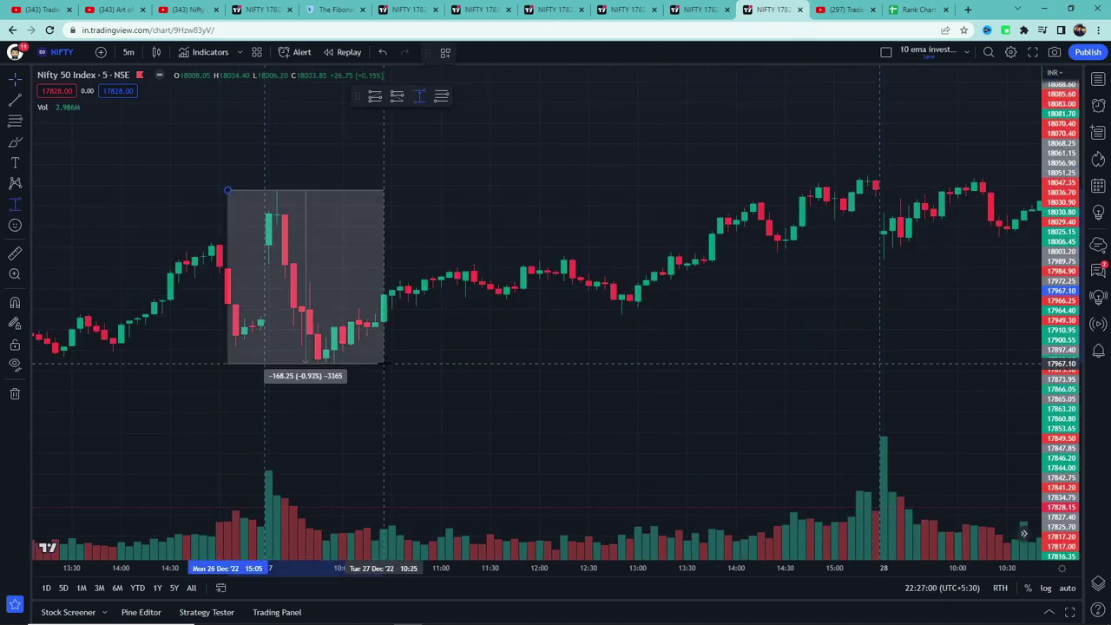
click(441, 96)
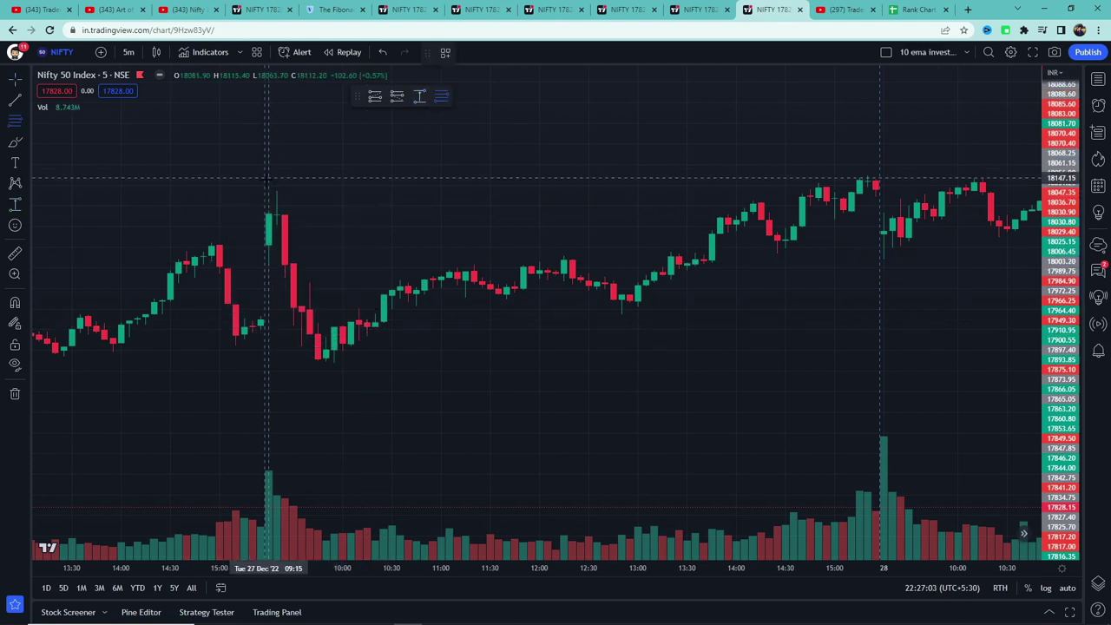
click(252, 191)
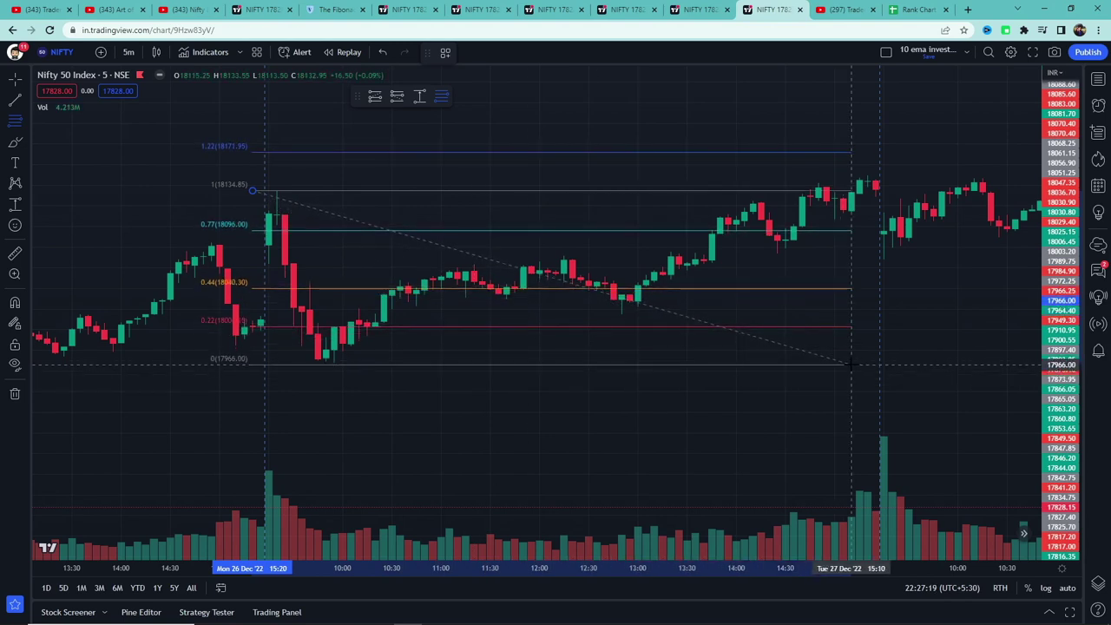
click(850, 363)
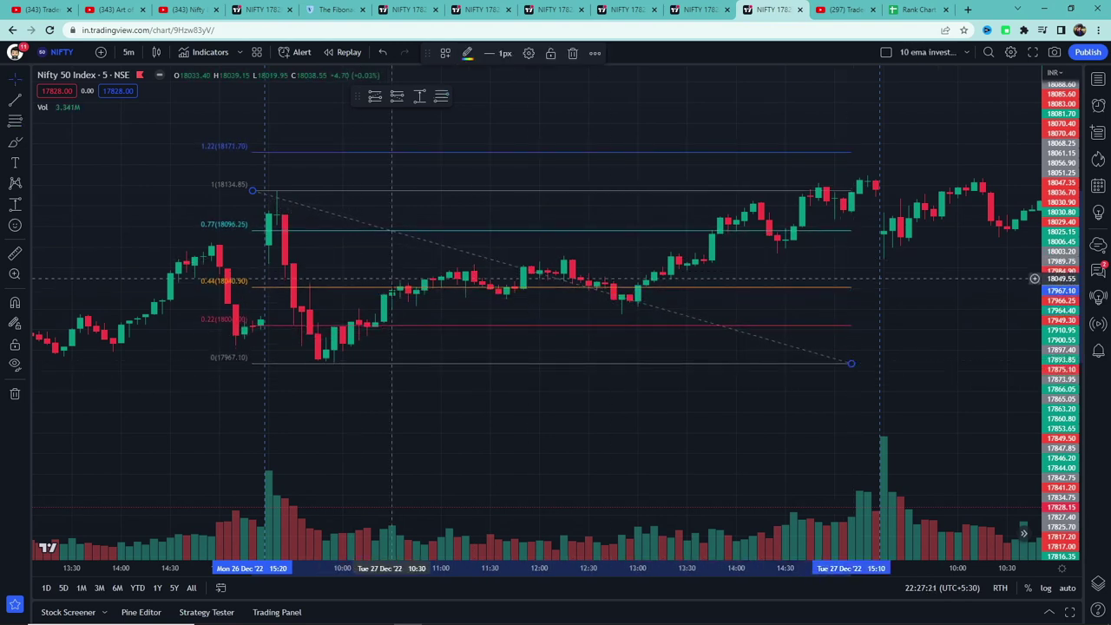
Step: Place a long position at the 0.44 level from 10:35 to about 14:10 on 27 December, with its stop at 0.22 and target at 0.77
key(alt+f)
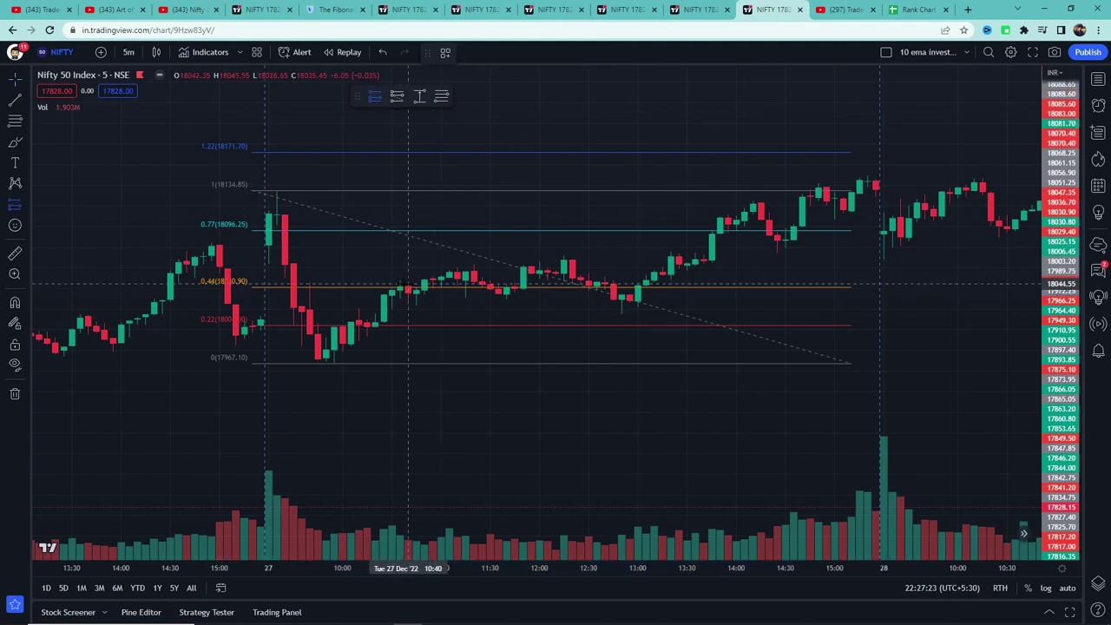
click(400, 287)
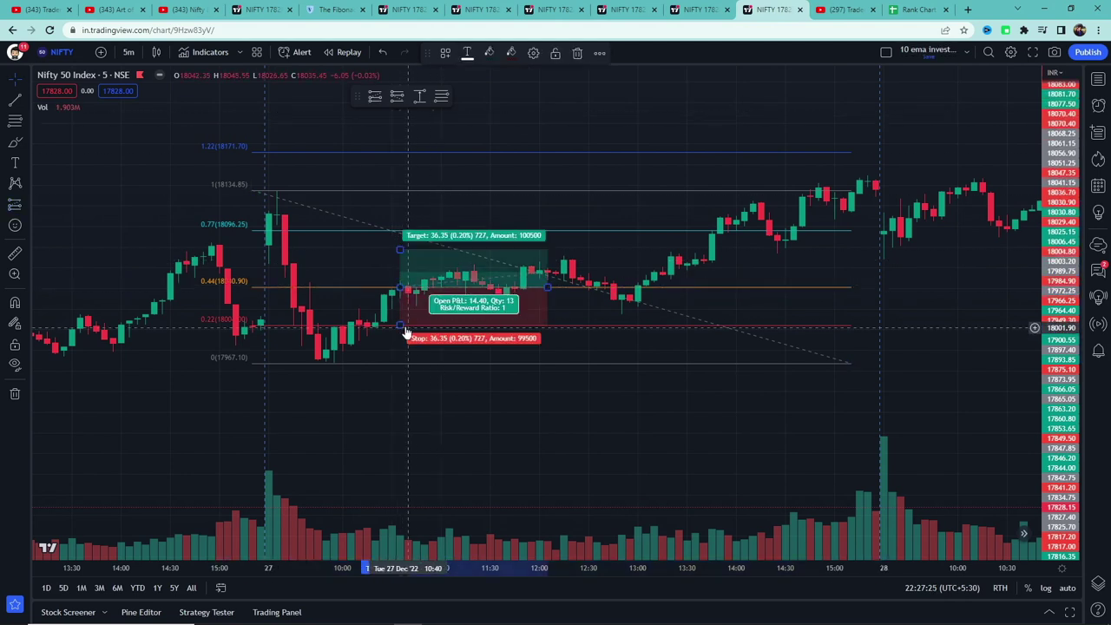
drag(400, 325, 396, 326)
drag(393, 326, 397, 325)
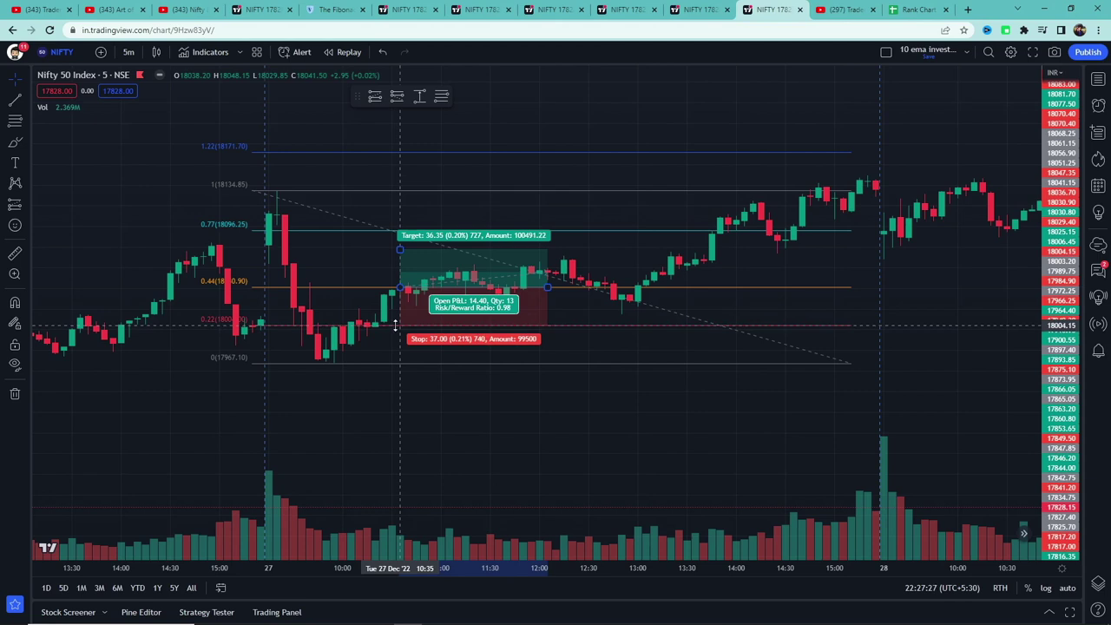
drag(400, 250, 400, 230)
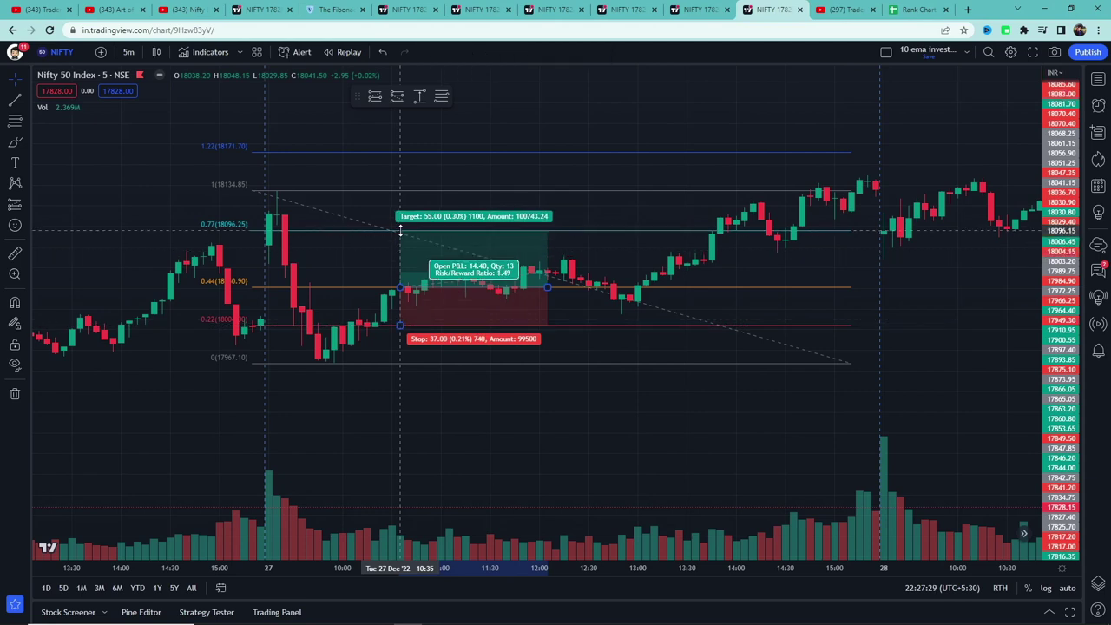
drag(547, 286, 751, 287)
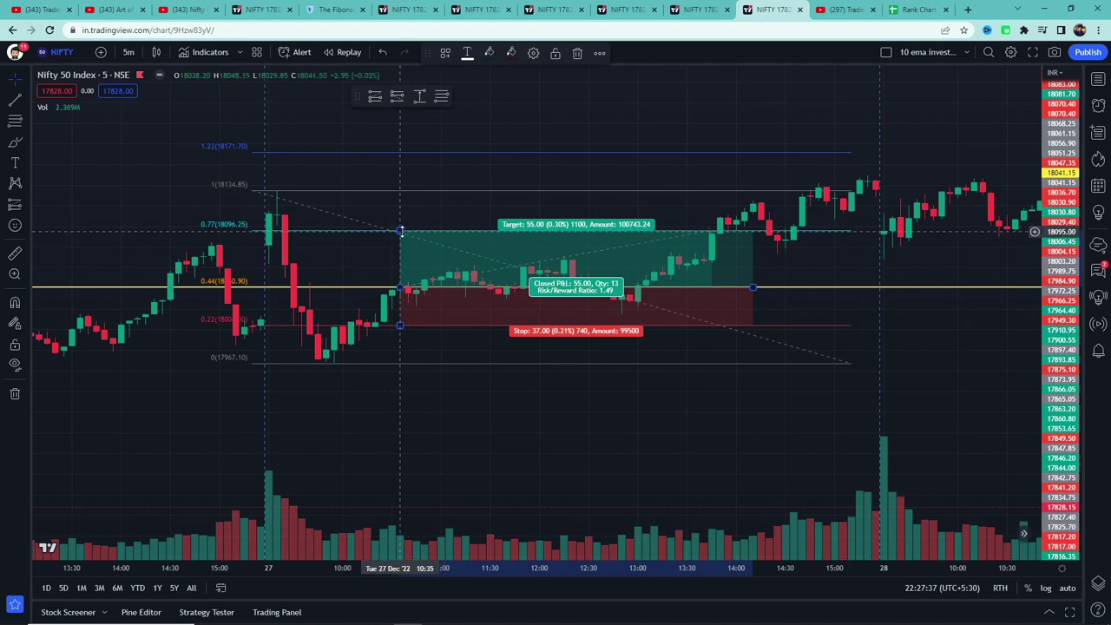
Step: Raise the 27 December long position's target to the 1 level and extend the position to about 15:25
drag(400, 231, 388, 190)
drag(754, 286, 811, 287)
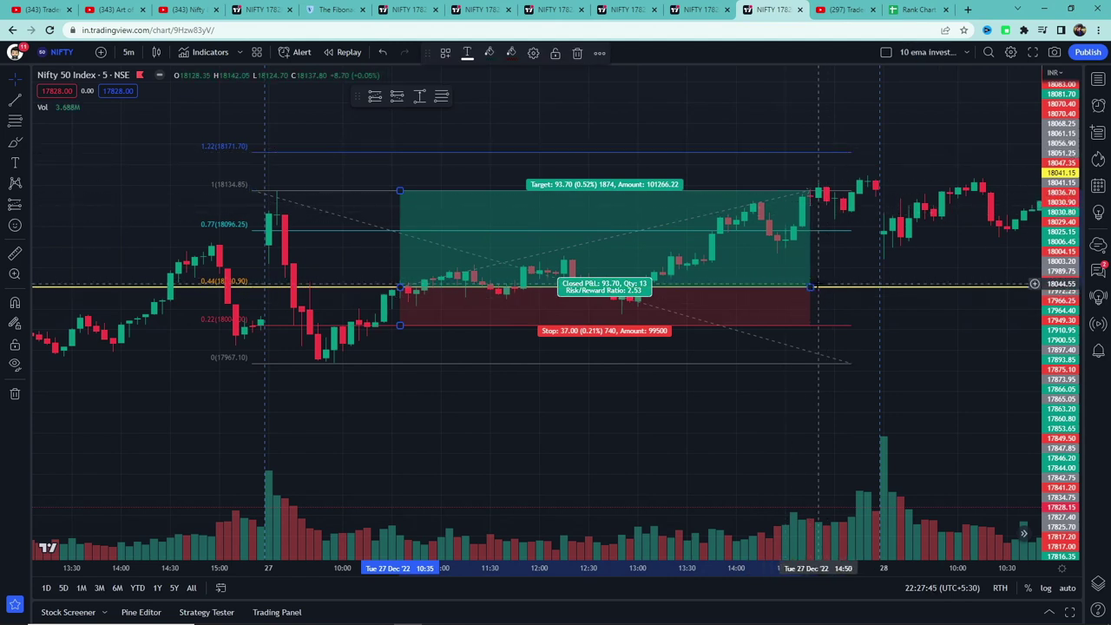
mouse_move(810, 288)
mouse_down()
mouse_move(876, 287)
mouse_move(863, 252)
mouse_move(879, 203)
mouse_up()
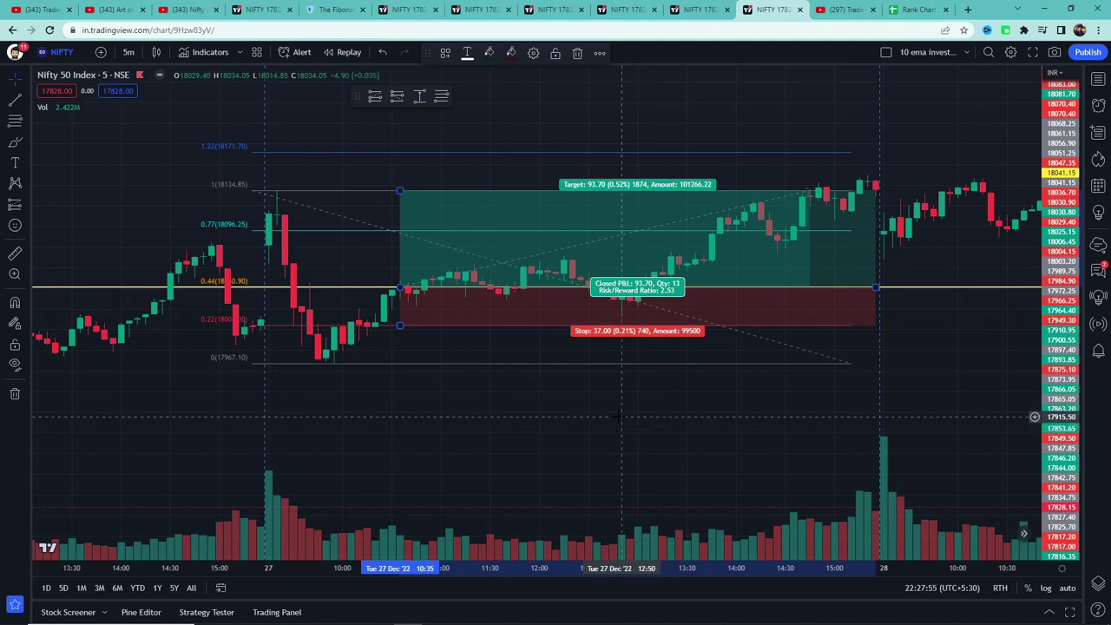
Step: Look back through the earlier Nifty chart examples and switch to the 44FR strategy video page on YouTube
click(698, 9)
click(626, 9)
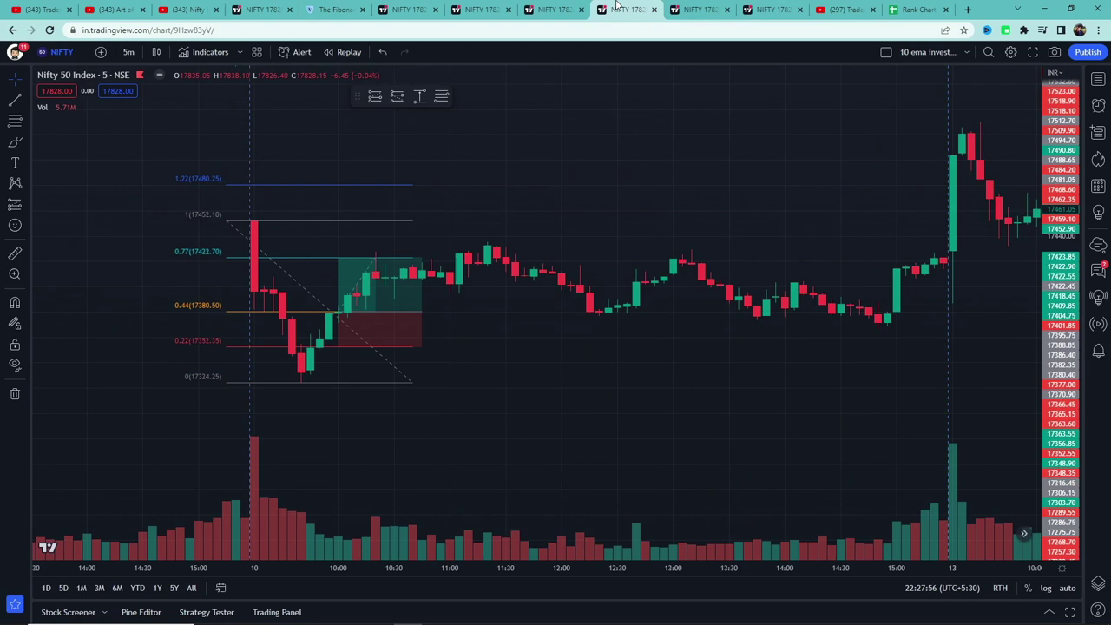
click(560, 8)
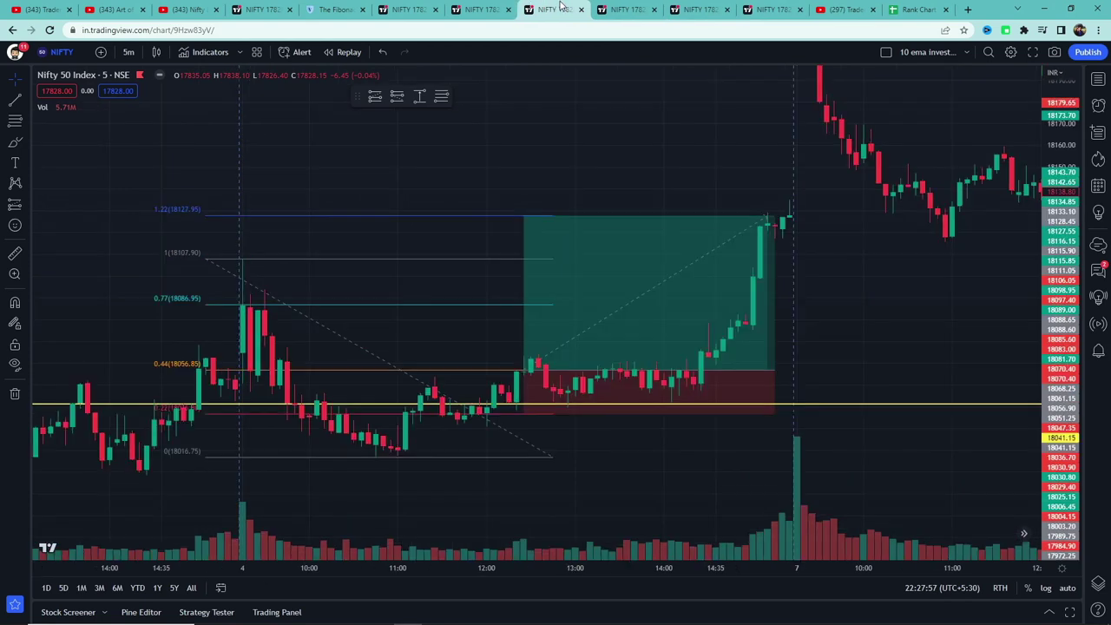
click(186, 9)
scroll(486, 357, down, 2)
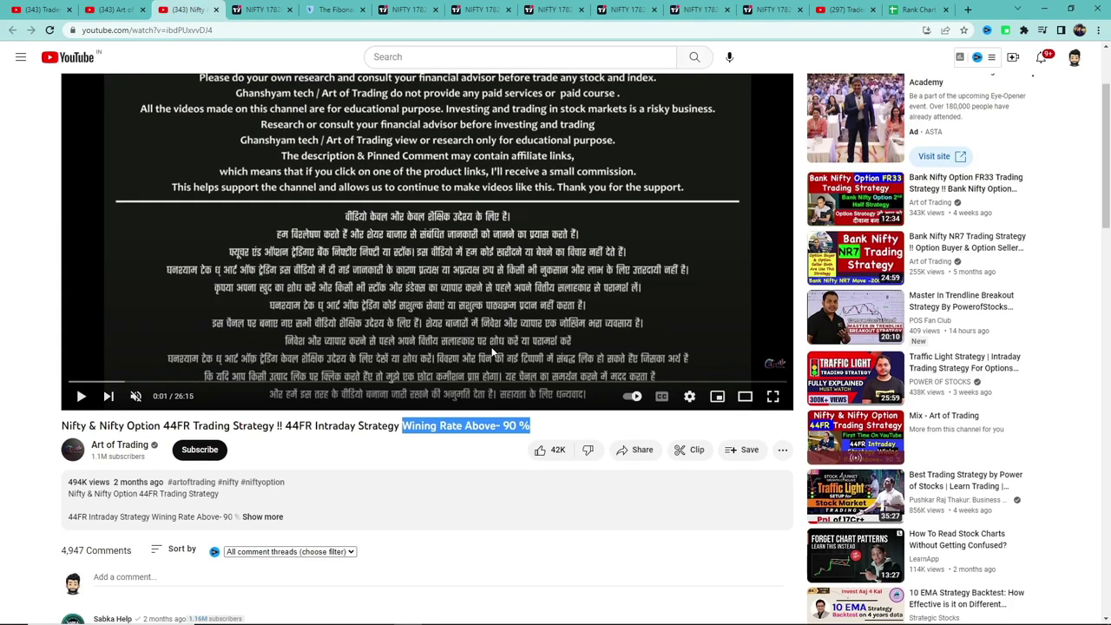
Step: Switch to the FR44 backtest workbook in Excel and review the summary row of the 1ST PROFIT LEVEL sheet
click(758, 8)
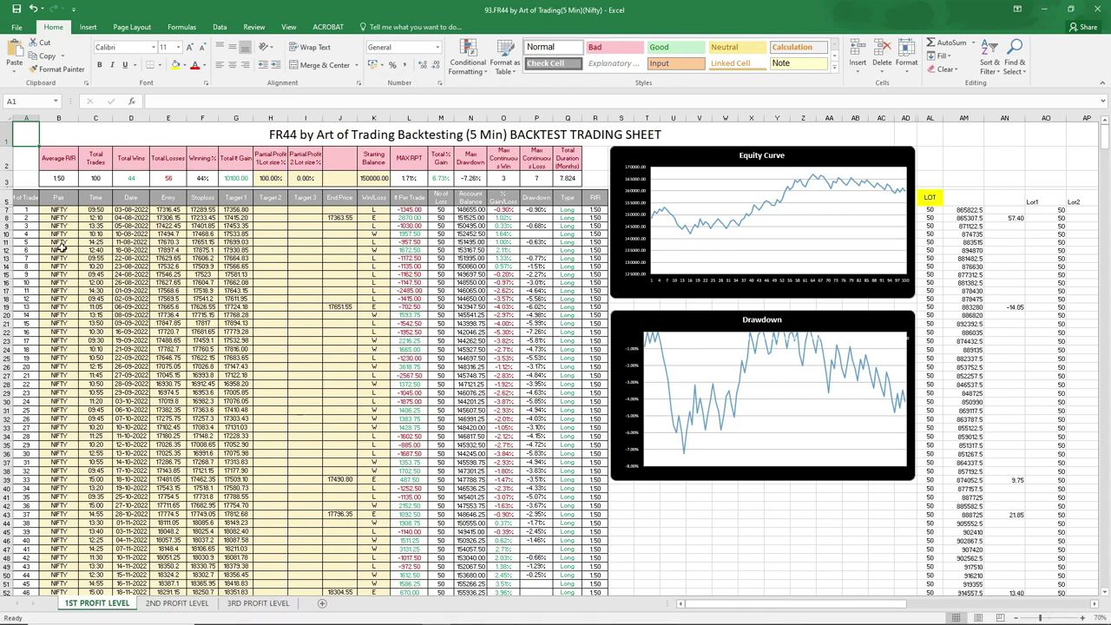
click(26, 156)
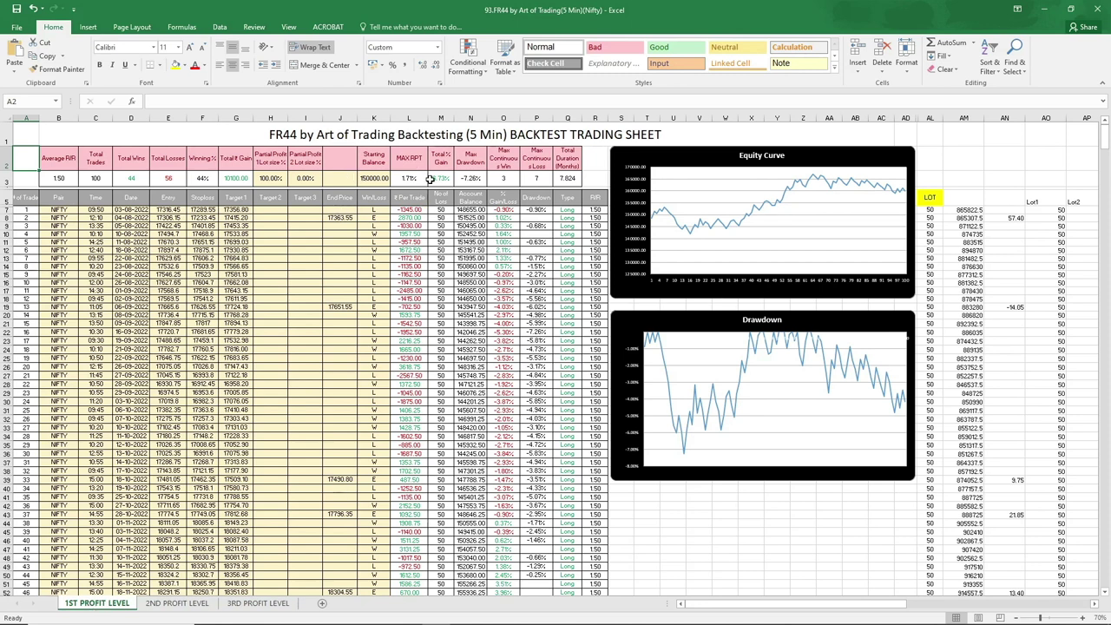
click(1044, 9)
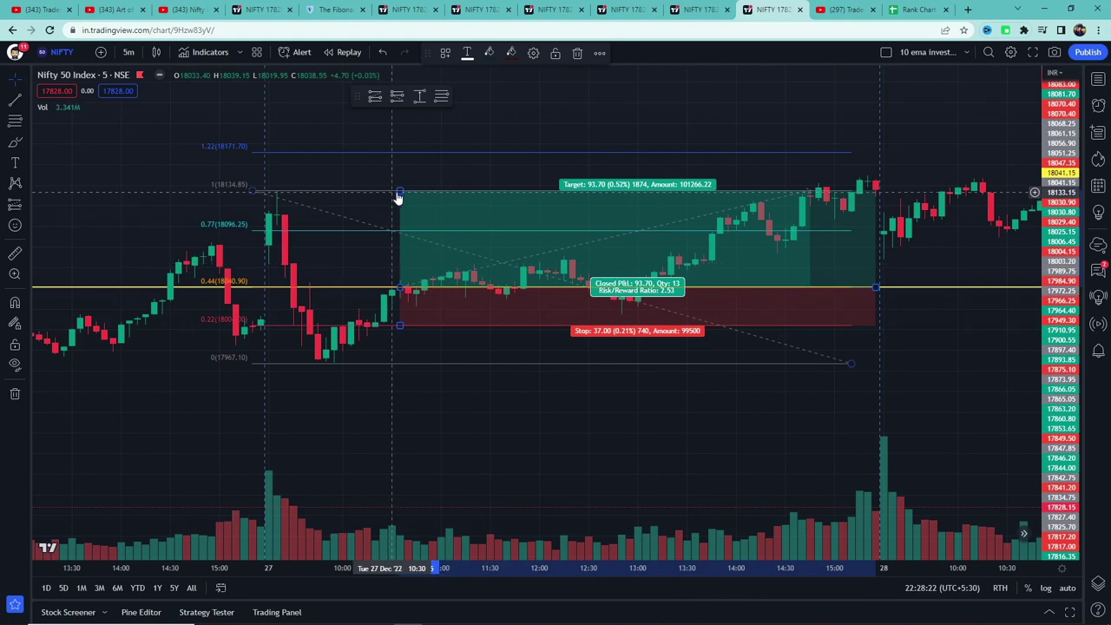
Step: Lower the 27 December position's target to 0.77 to compare it with the first-profit backtest sheet, and return the target to the 1 level
drag(401, 215, 402, 229)
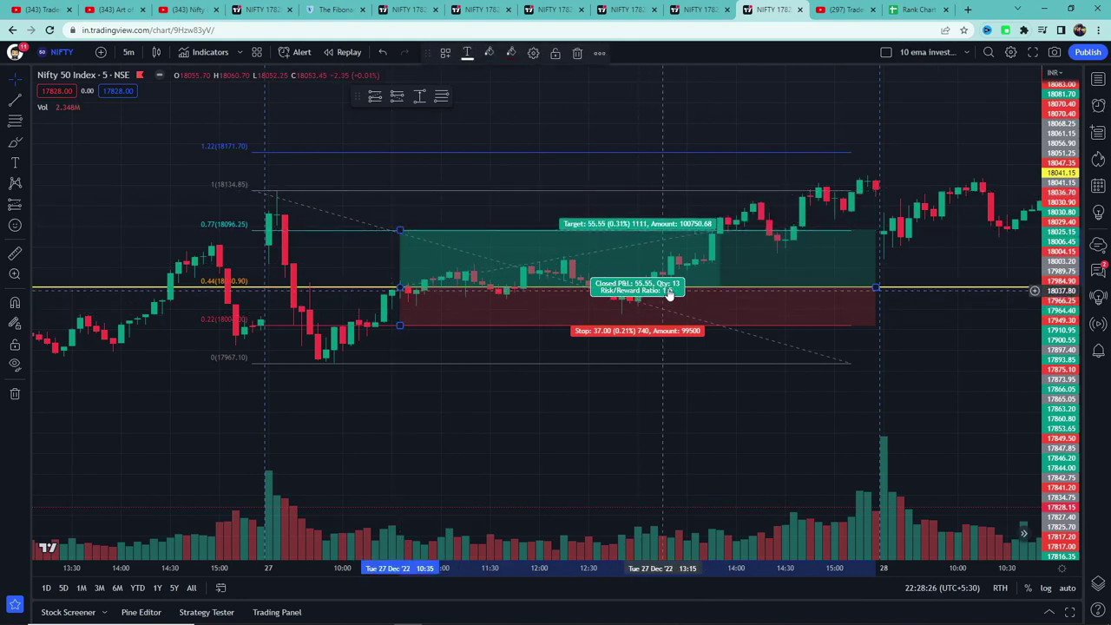
click(436, 615)
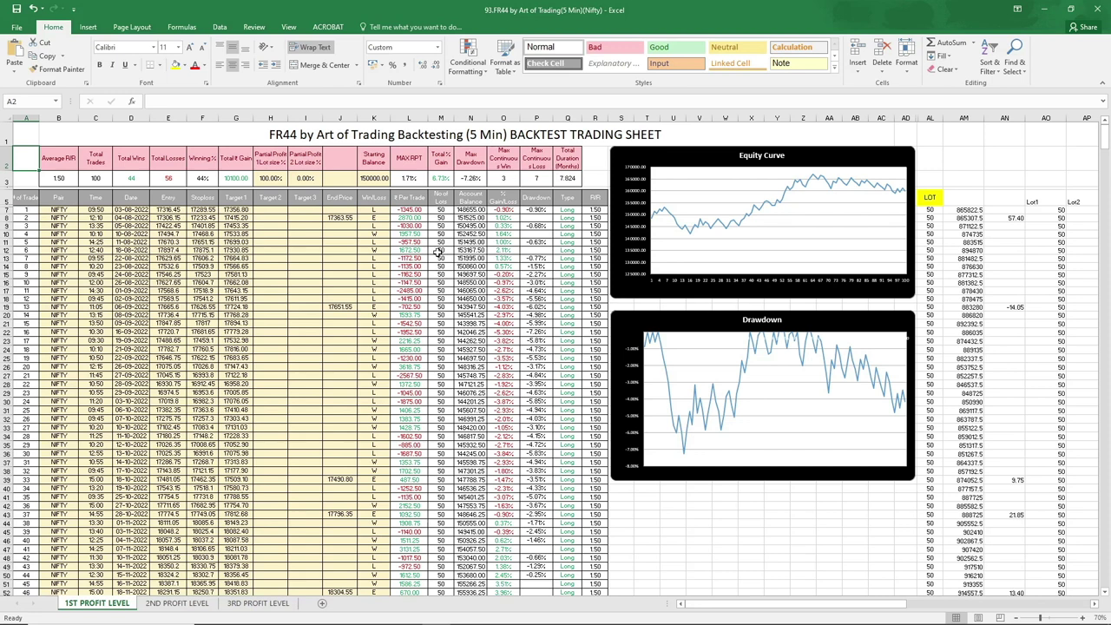
click(407, 618)
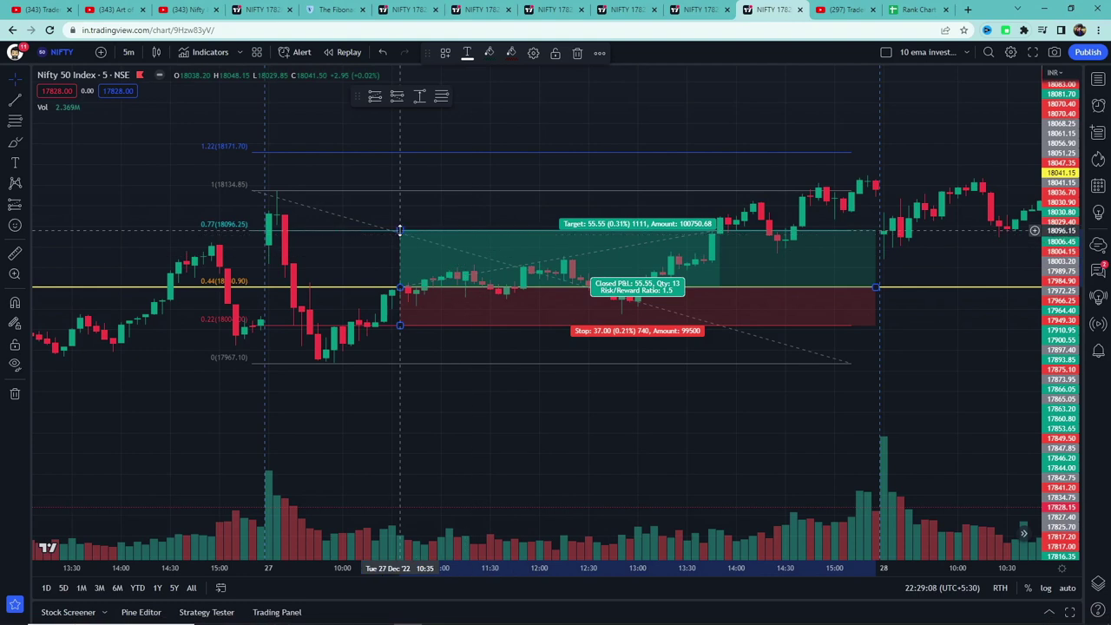
drag(400, 230, 399, 189)
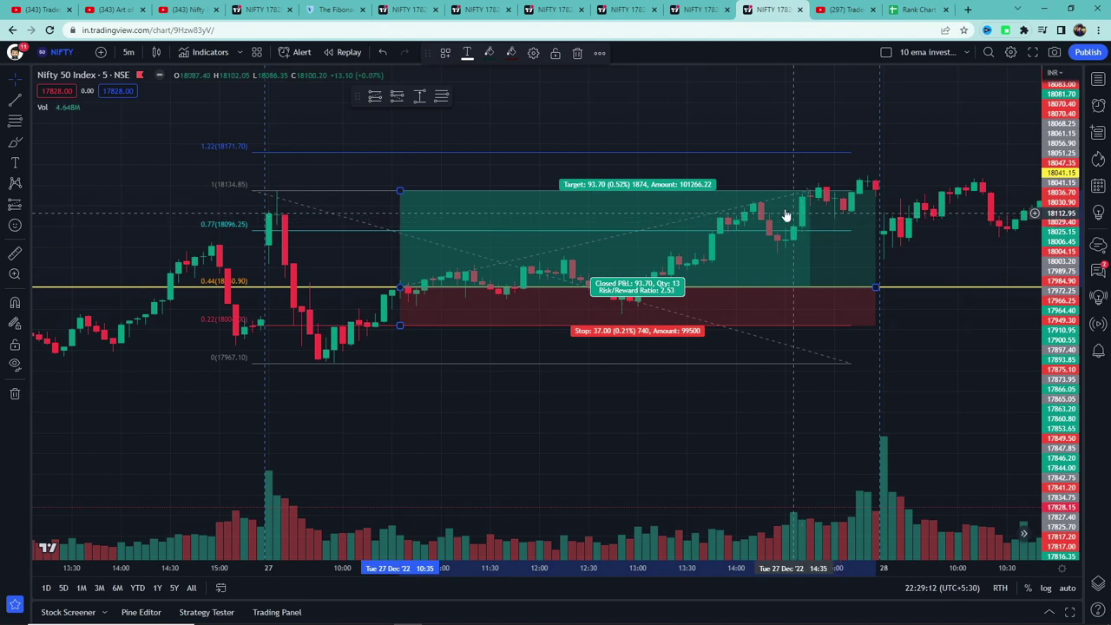
Step: Switch to the FR44 backtest workbook in Excel and review the summary row of the 2ND PROFIT LEVEL sheet
click(439, 614)
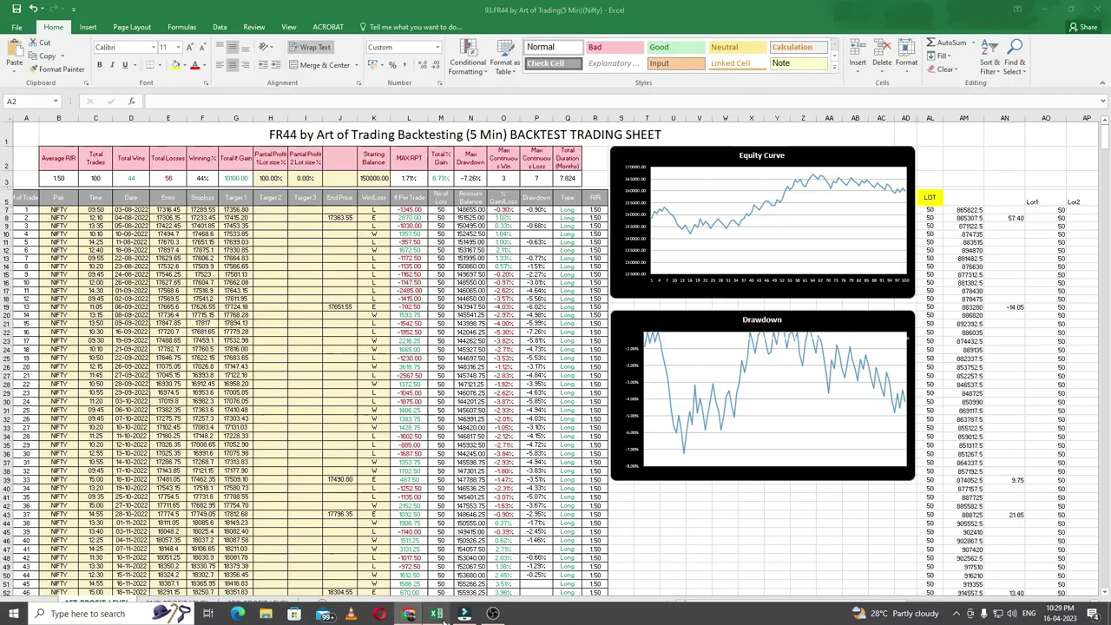
click(169, 602)
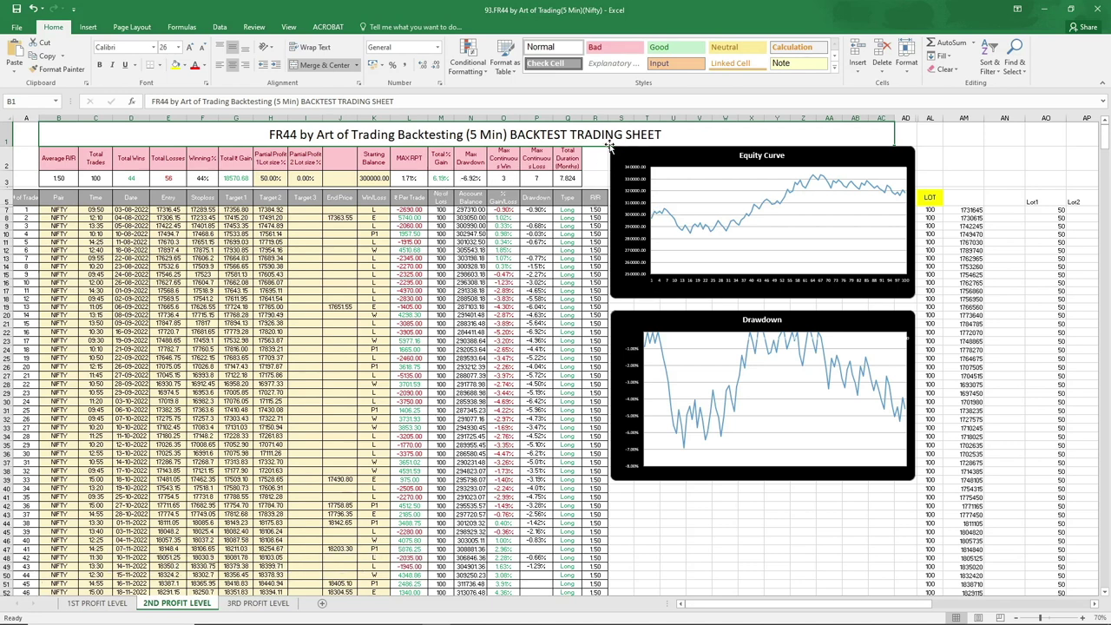
Step: Return to the Nifty chart in Chrome and raise the 27 December long position's target to the 1.22 level
mouse_move(531, 621)
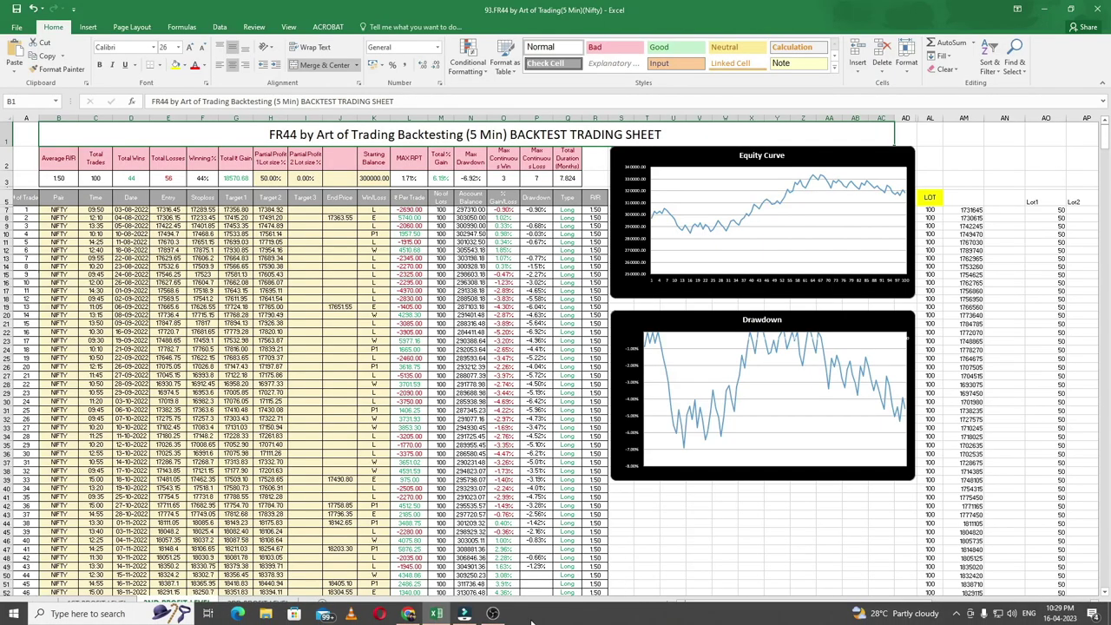
click(407, 613)
drag(399, 191, 411, 151)
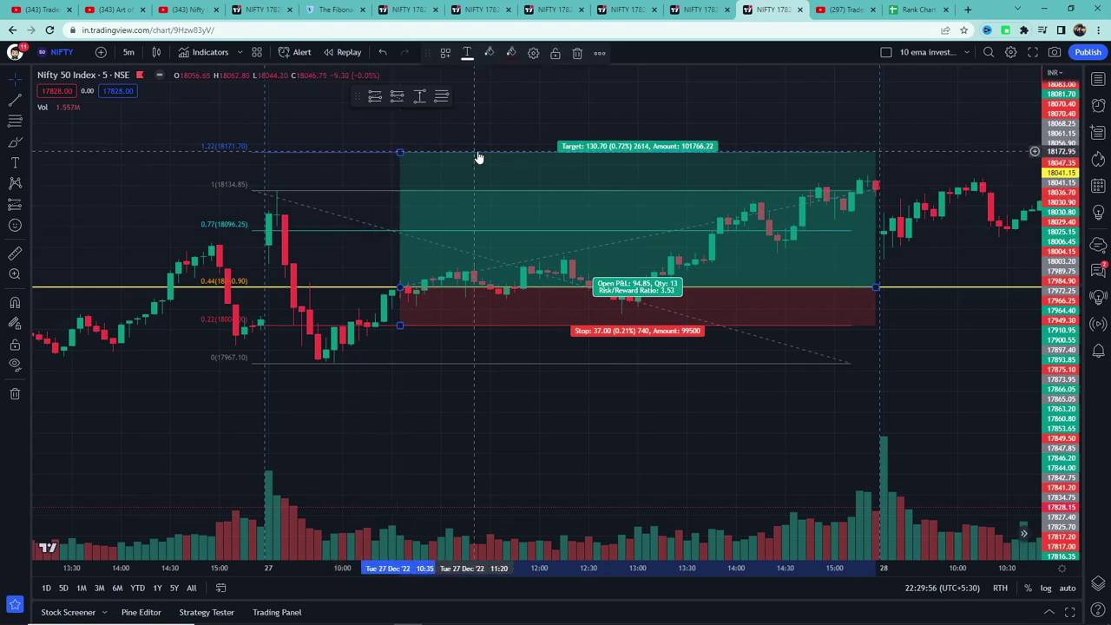
Step: Switch to the Excel backtest workbook and review the 3RD PROFIT LEVEL summary, comparing it with the 2ND PROFIT LEVEL sheet
click(436, 616)
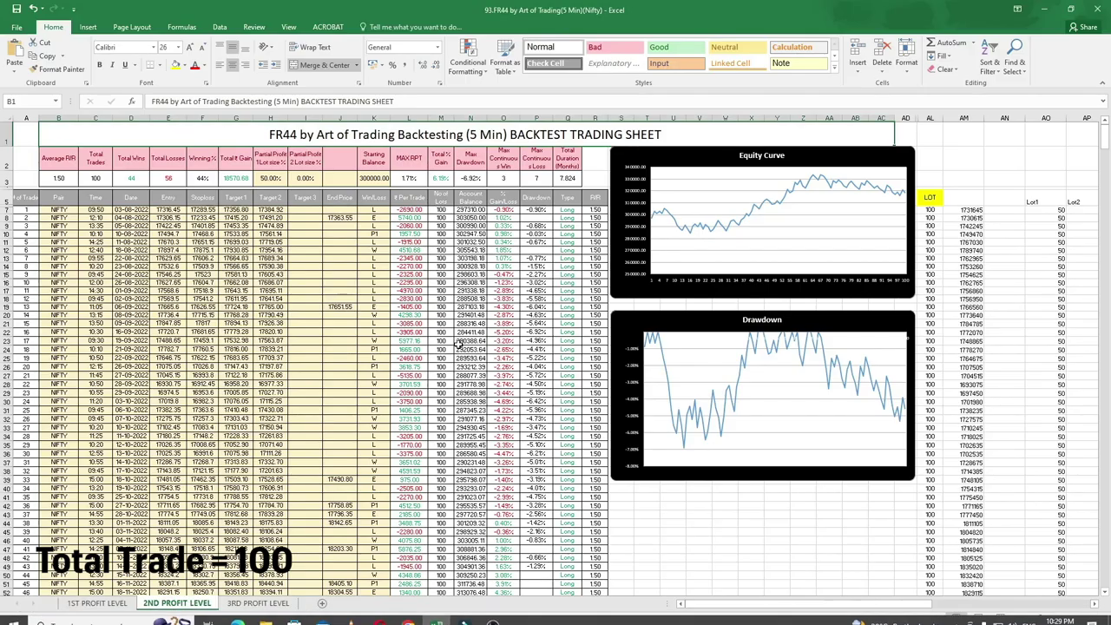
click(248, 602)
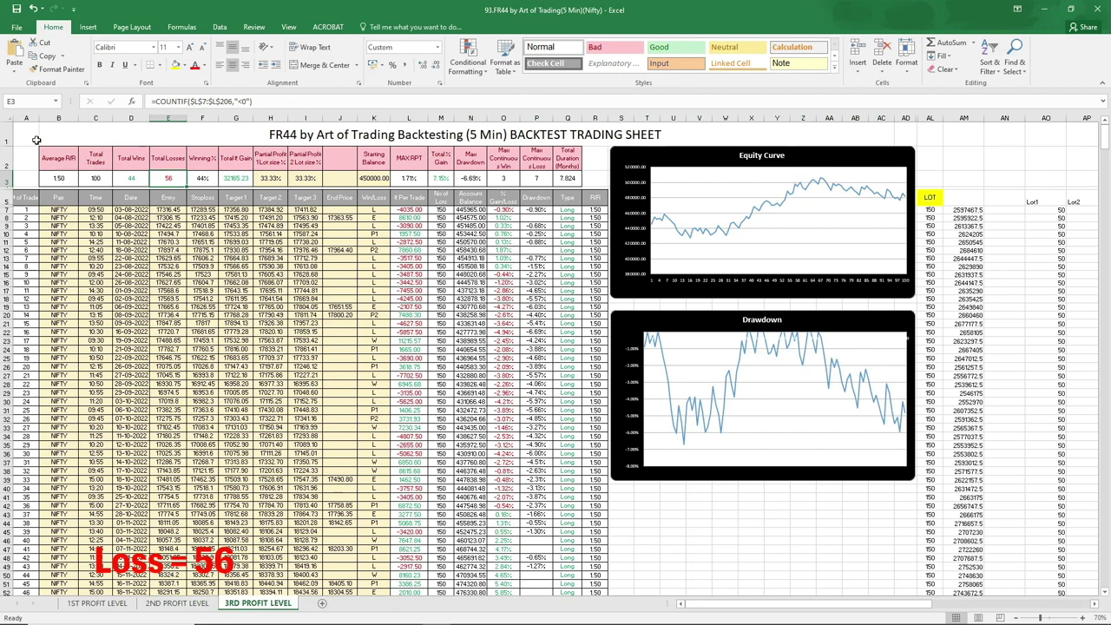
key(ctrl+Home)
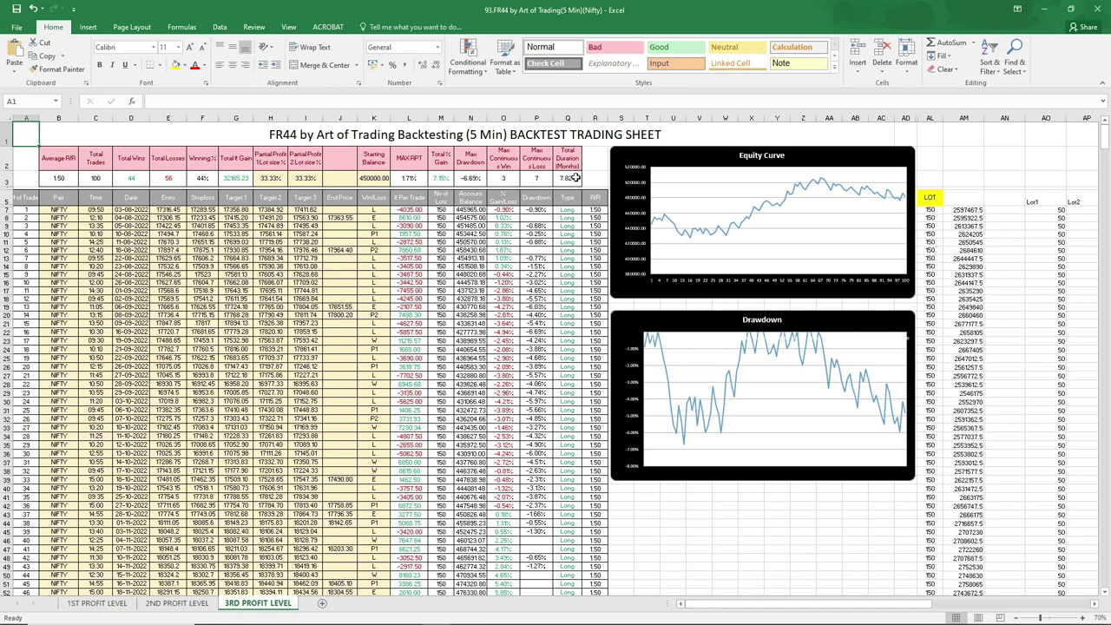
click(177, 603)
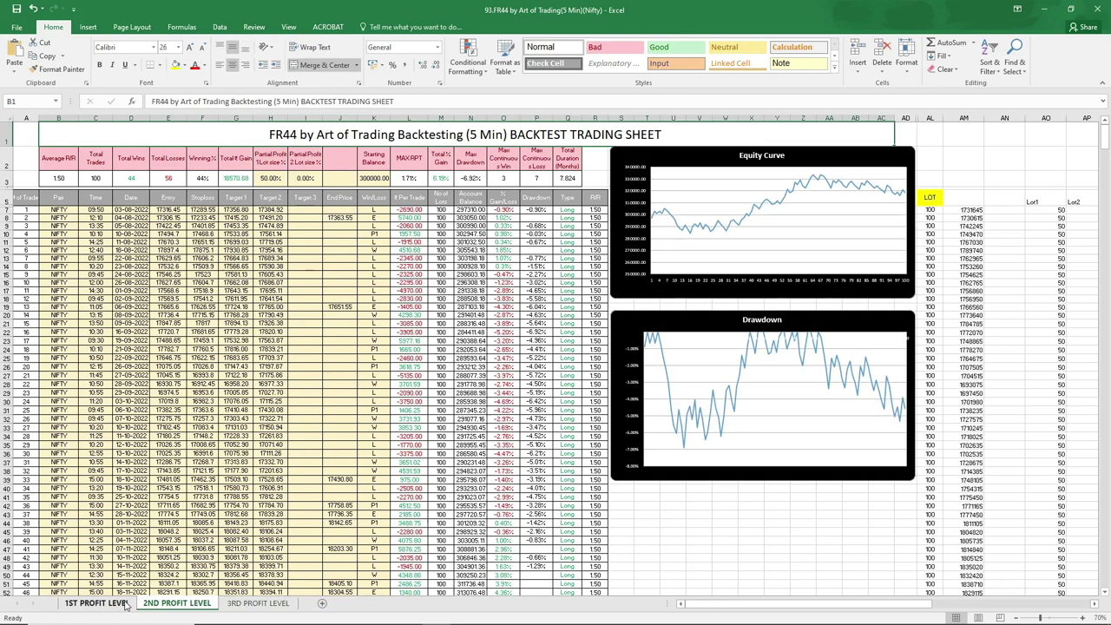
click(224, 603)
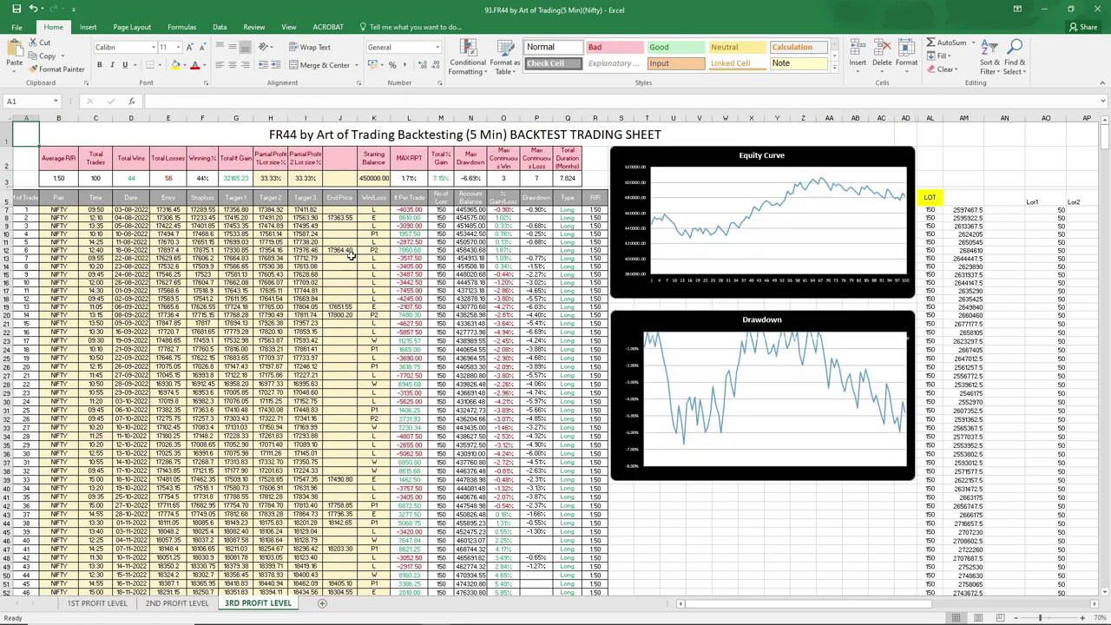
Step: Minimize the Excel workbook and look over the Art of Trading and Trader Insights channel pages on YouTube
click(1048, 10)
click(115, 10)
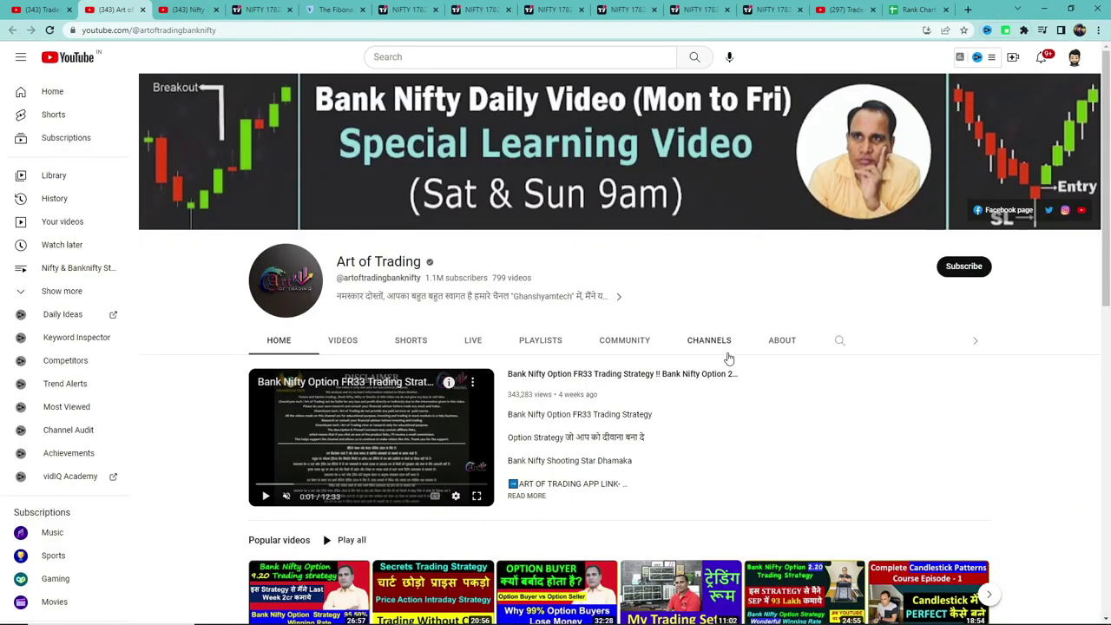
scroll(729, 358, down, 1)
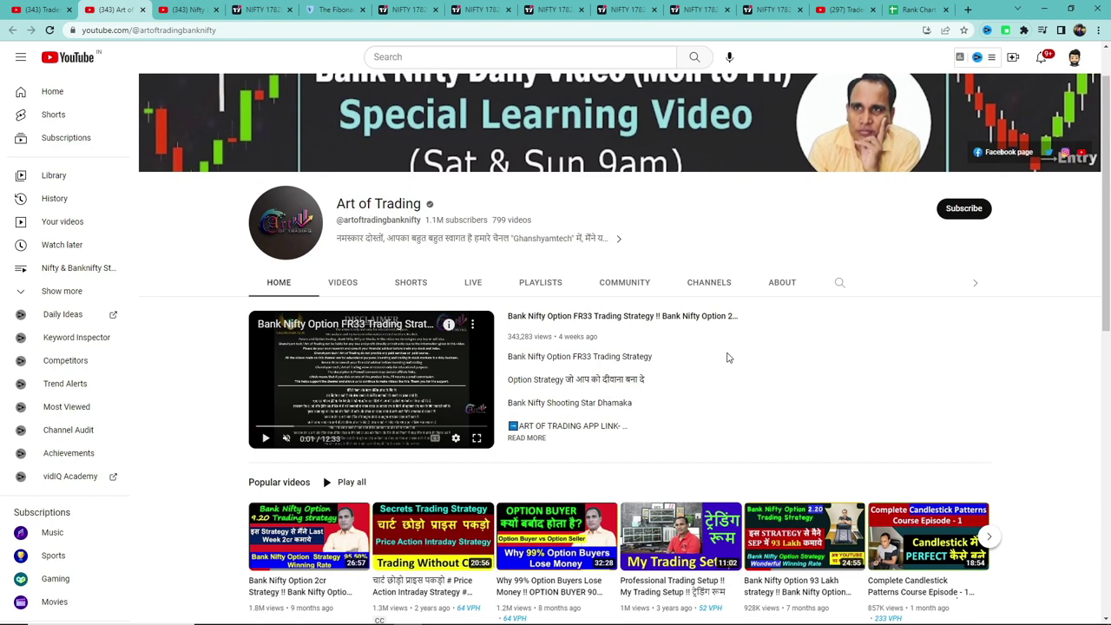
scroll(728, 361, up, 1)
key(ctrl+shift+Tab)
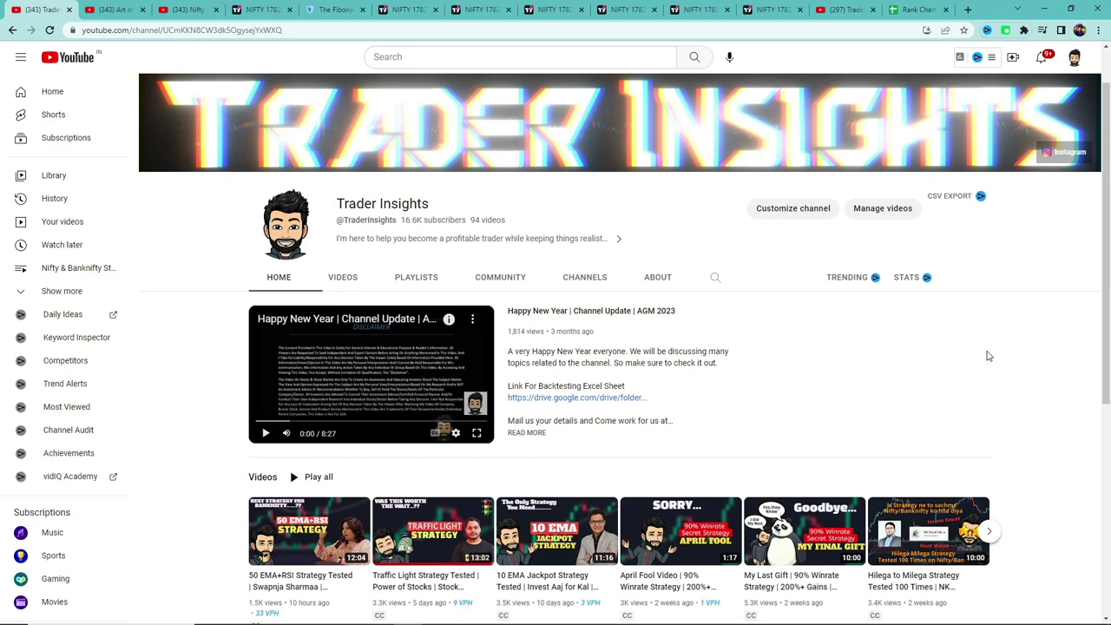
Step: Open the Rank Chart of Strategy spreadsheet, unhide row 33 with the Ghanshyam Tech FR44 strategy, and select that row
click(915, 9)
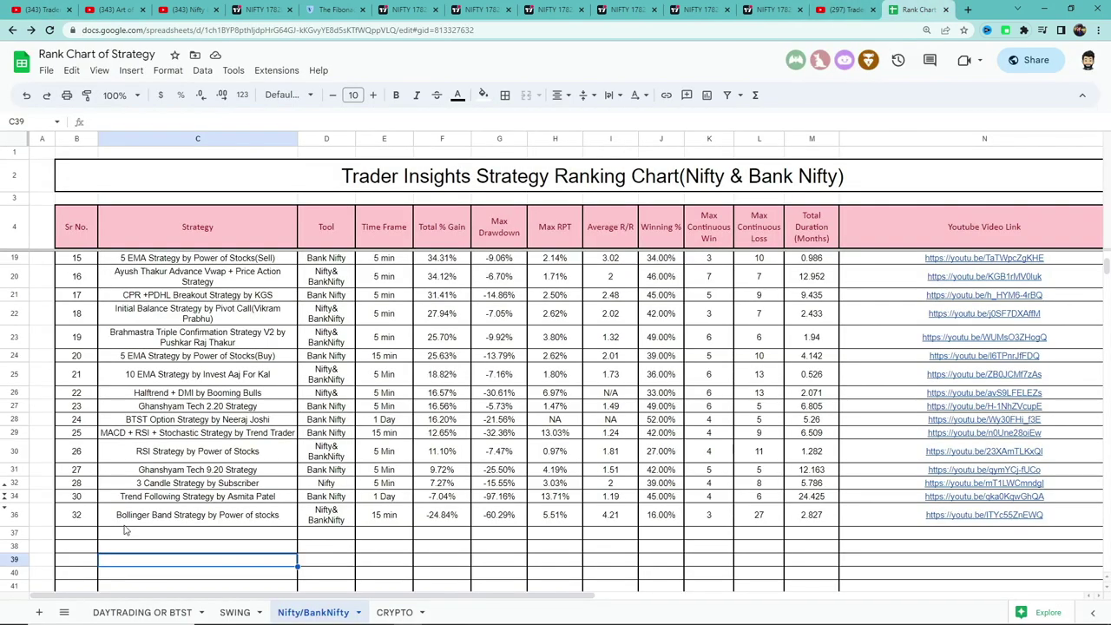
click(5, 492)
click(43, 457)
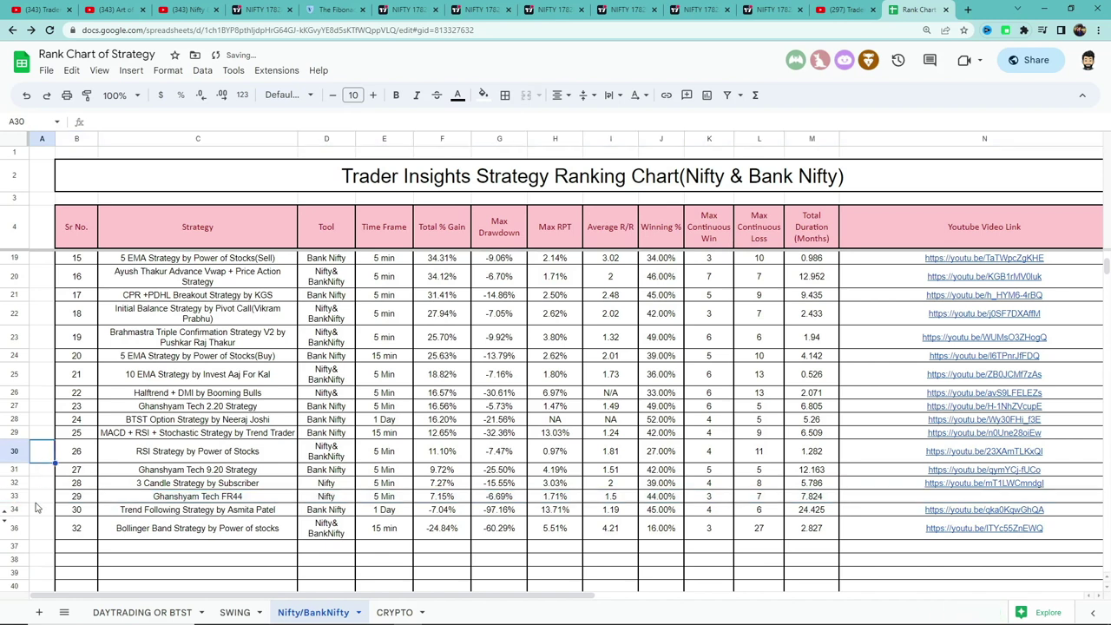
click(15, 496)
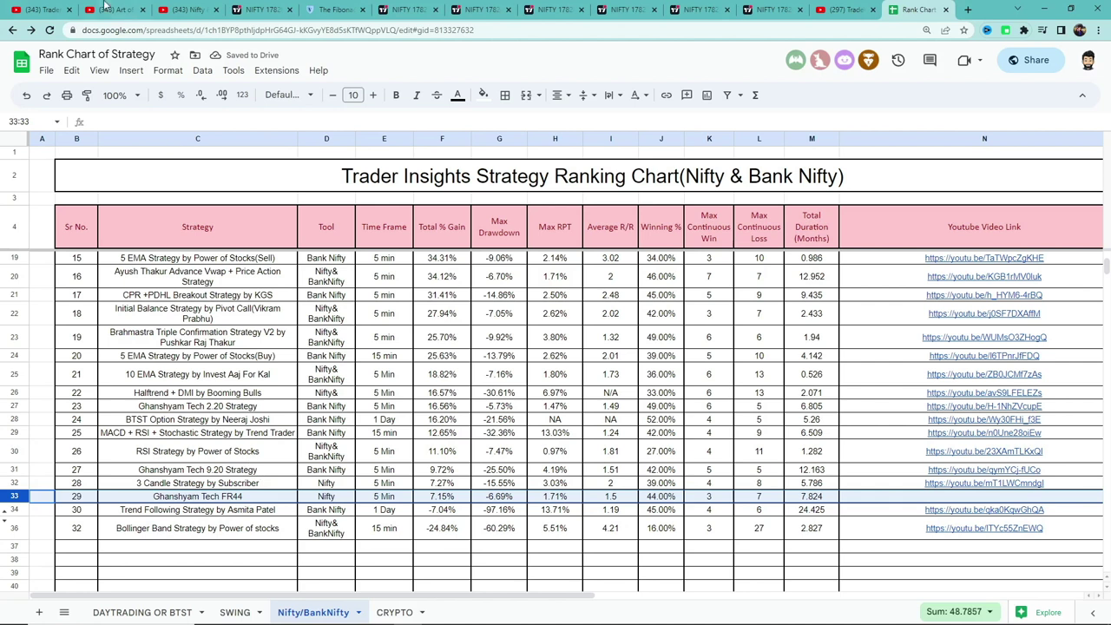
Step: Revisit the Trader Insights channel page, glance at the FR44 Excel workbook, and show the YouTube video about the backtesting sheet
click(39, 9)
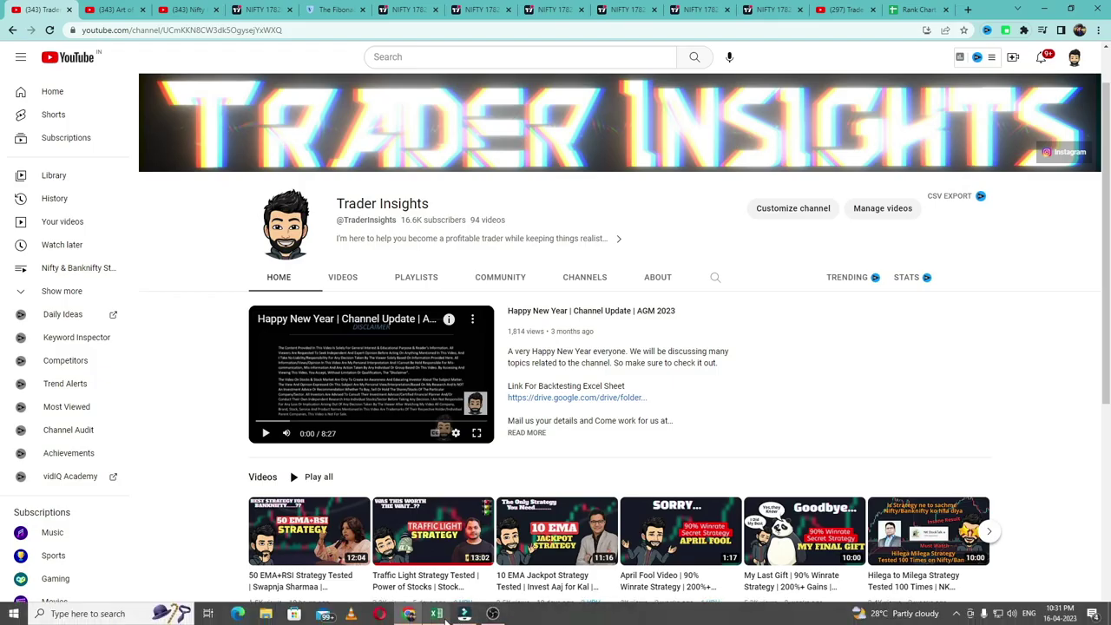
click(436, 614)
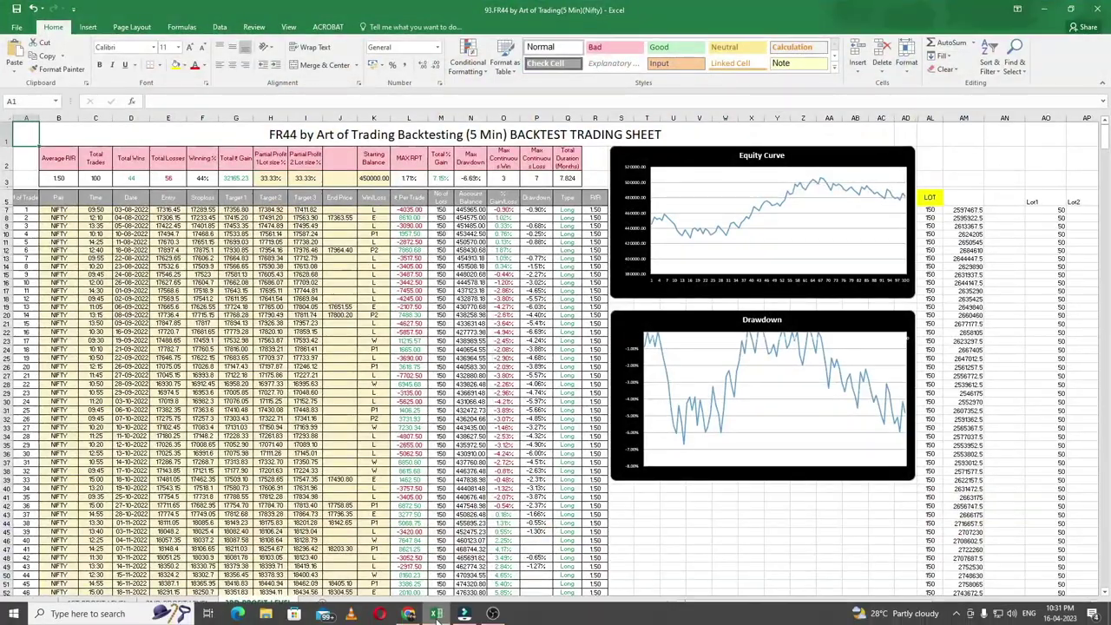
click(436, 615)
click(831, 12)
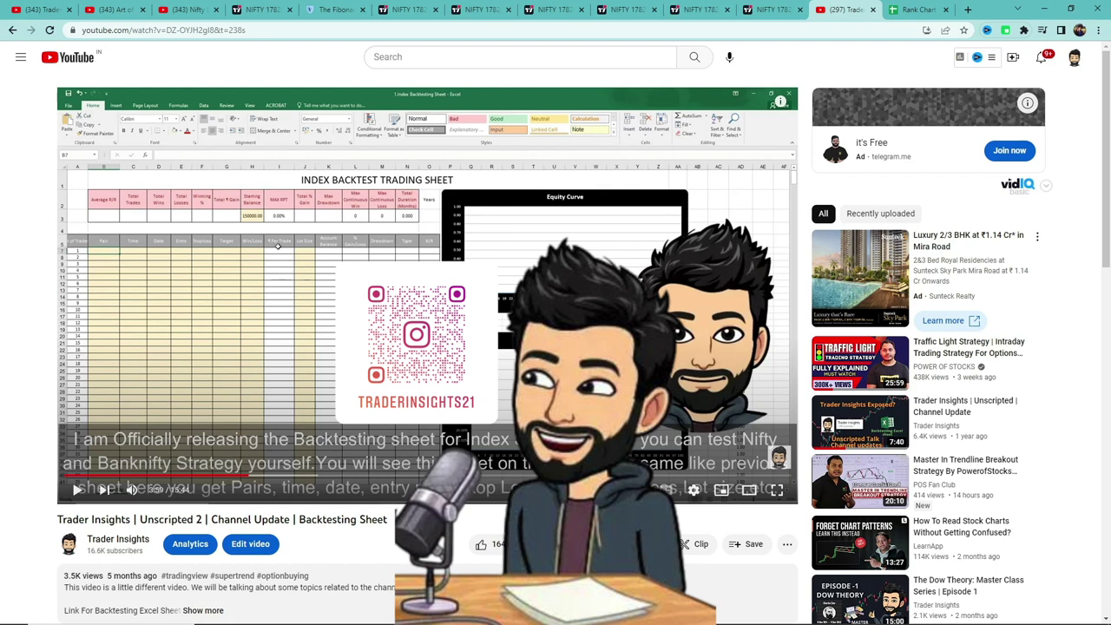
click(60, 8)
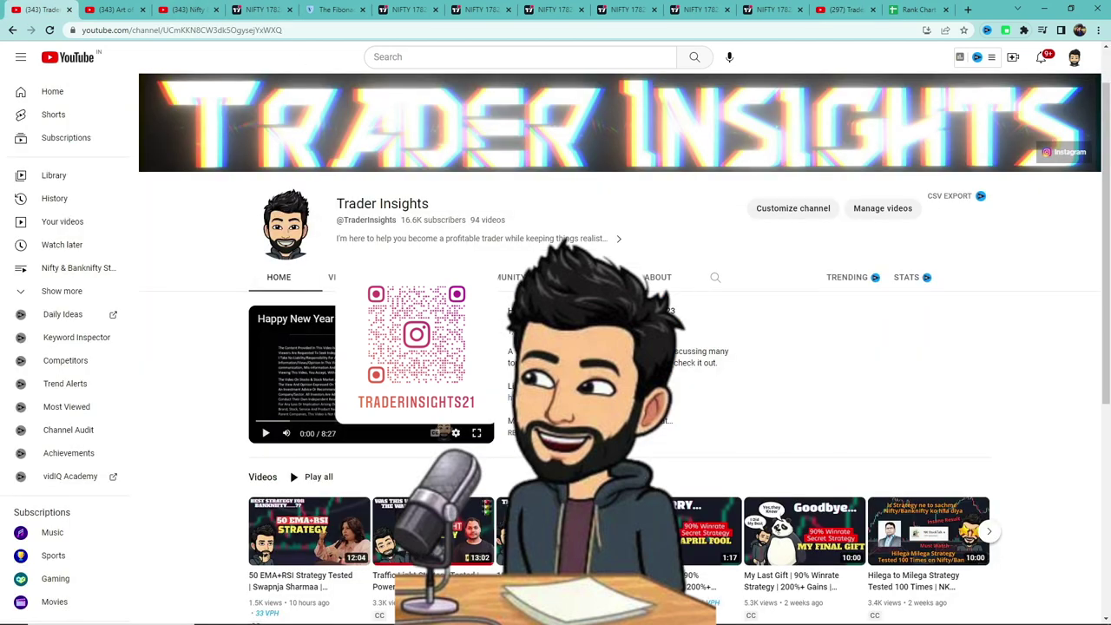